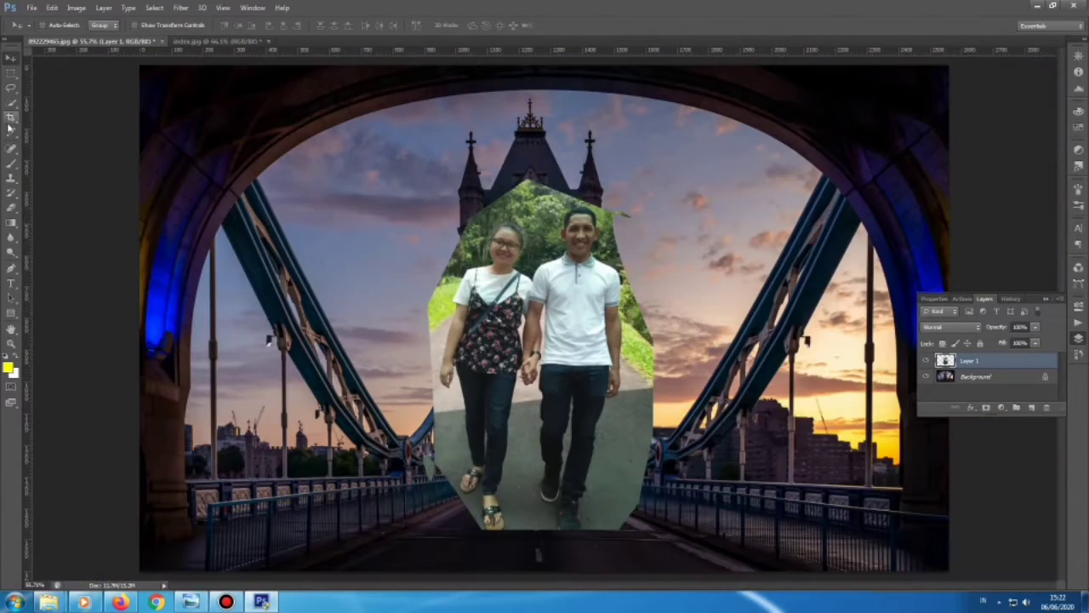
Step: Switch to the Pen tool in Path mode and zoom in on the couple
click(11, 267)
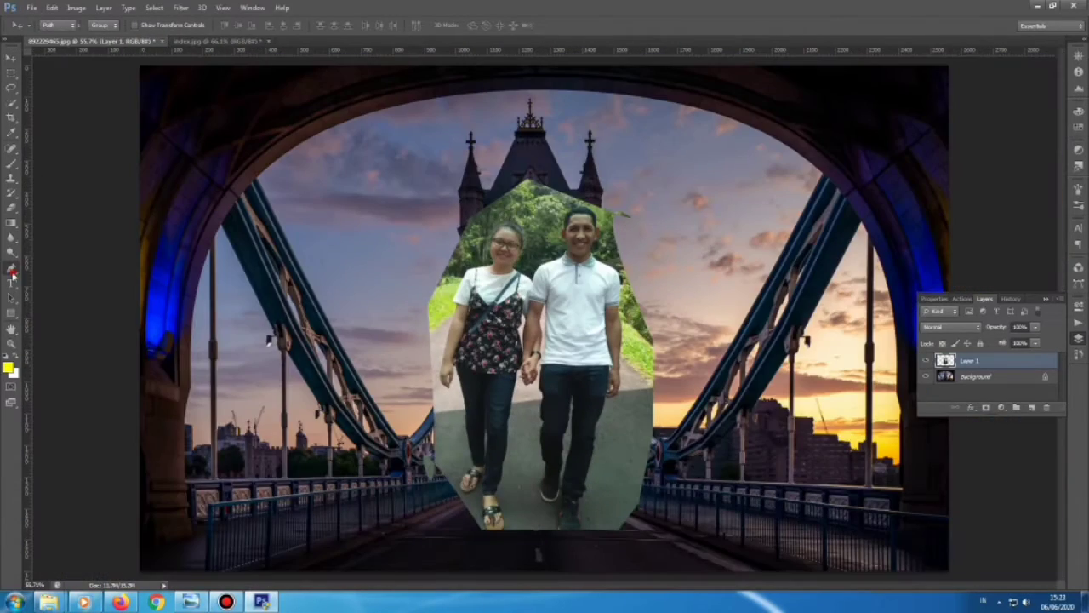
key(ctrl+plus)
key(ctrl+plus)
scroll(447, 469, down, 5)
scroll(447, 469, up, 3)
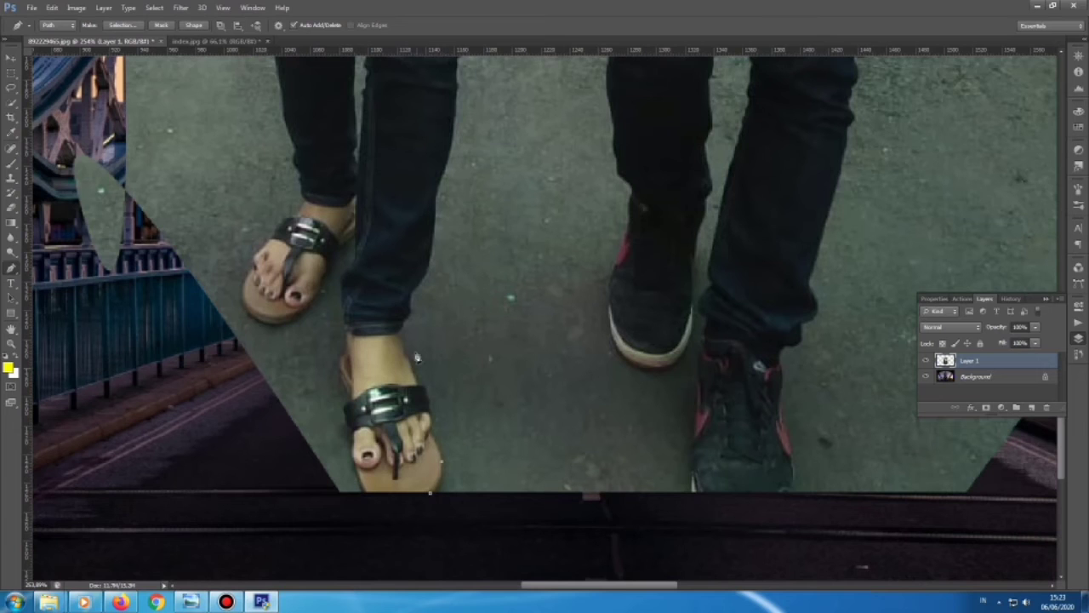
scroll(464, 209, up, 3)
scroll(490, 181, up, 3)
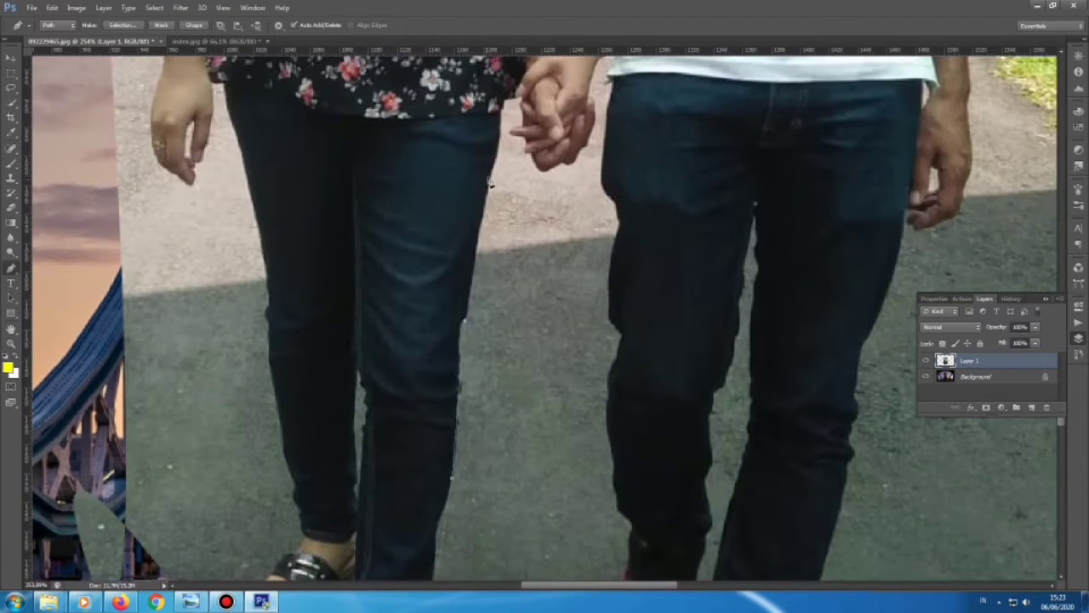
Step: Place path anchors up the jeans edge and around the clasped hands
click(502, 115)
click(509, 128)
click(523, 147)
click(540, 176)
scroll(601, 153, up, 1)
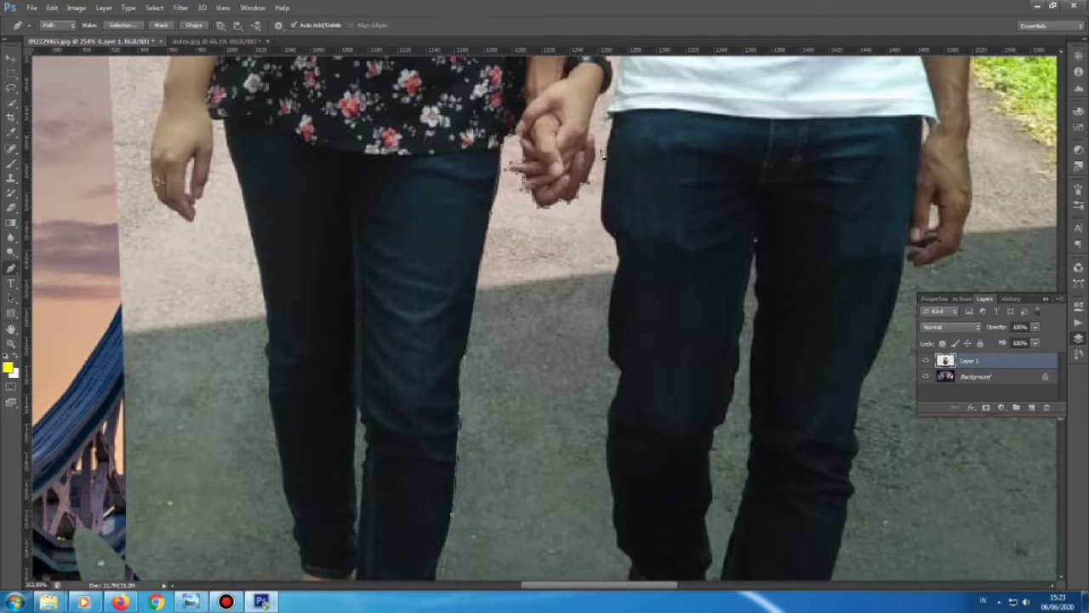
drag(601, 97, 568, 189)
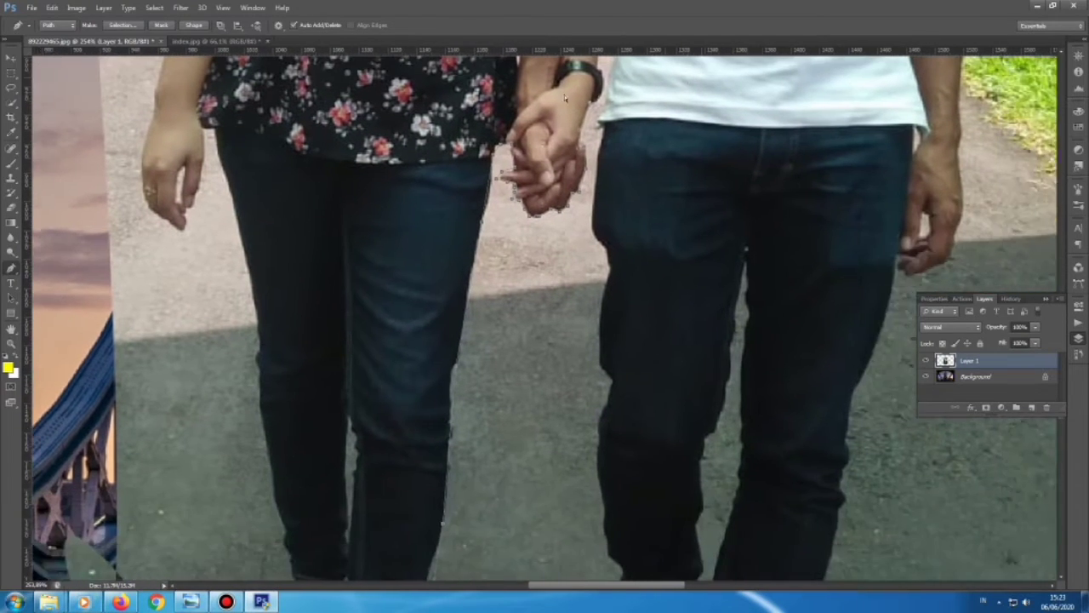
scroll(566, 166, up, 1)
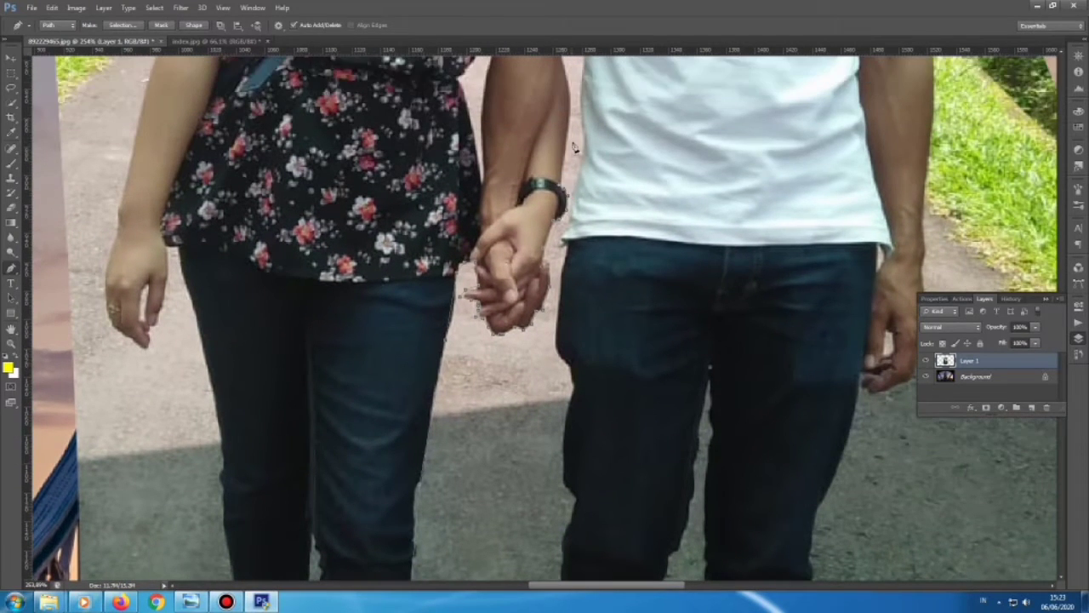
scroll(569, 189, up, 2)
scroll(565, 157, up, 3)
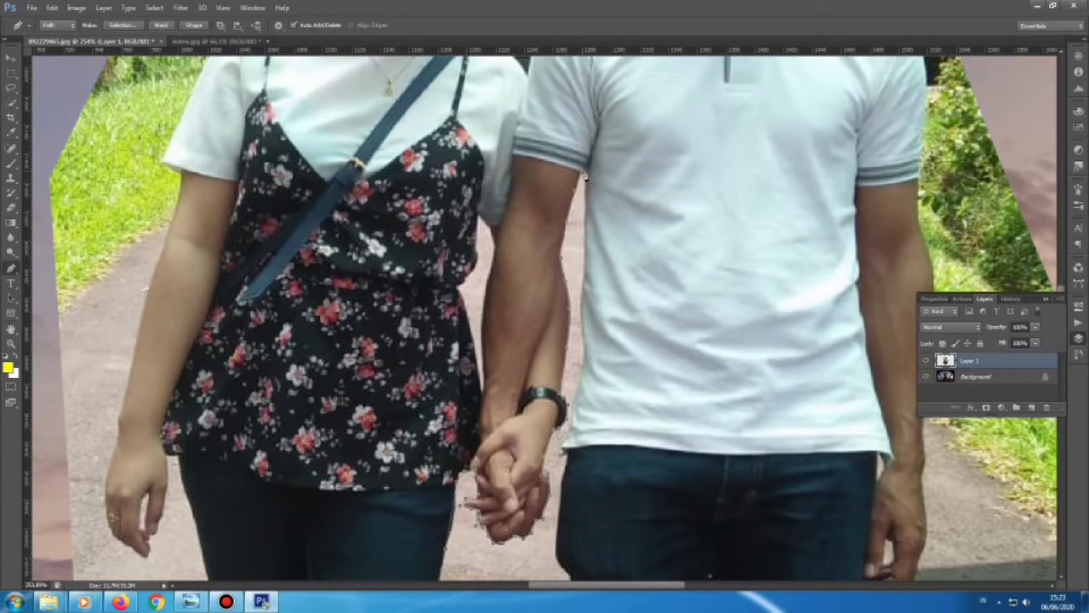
scroll(583, 269, up, 2)
scroll(582, 289, up, 1)
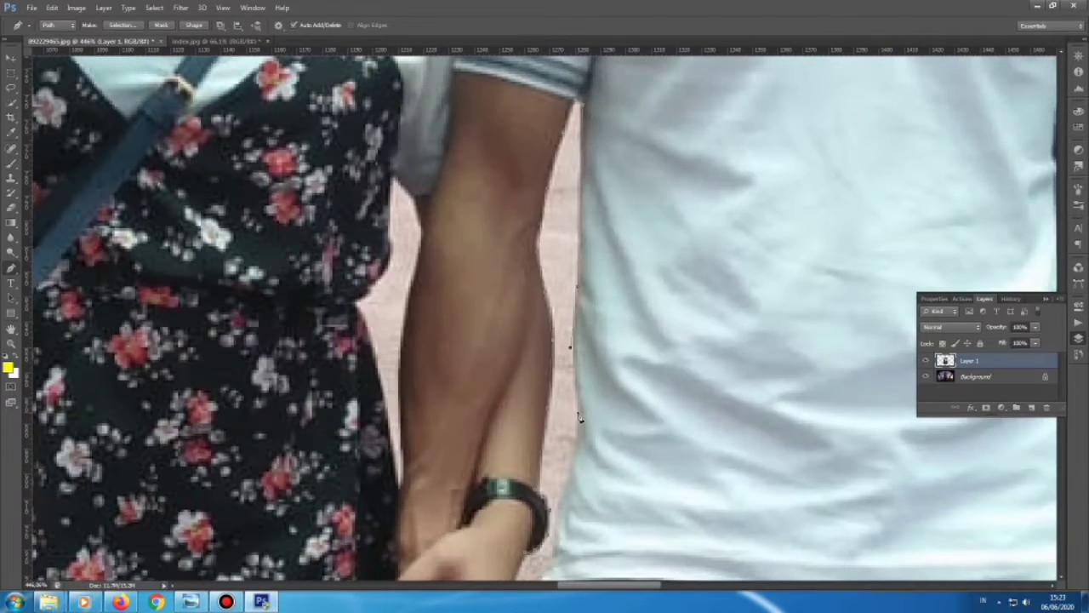
scroll(570, 429, down, 3)
scroll(545, 485, down, 2)
scroll(545, 490, right, 2)
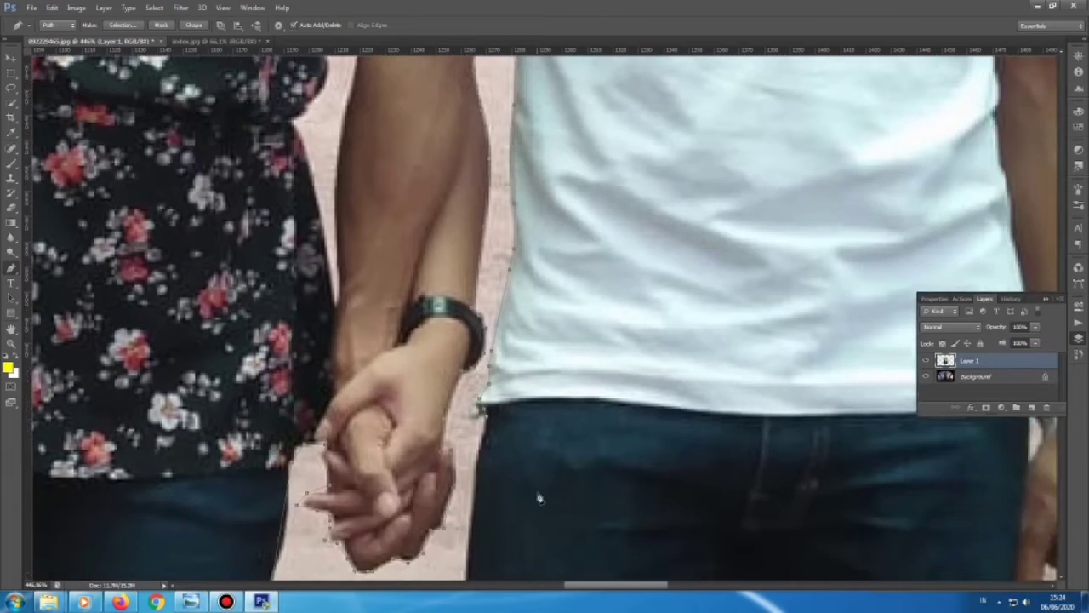
scroll(539, 499, down, 2)
scroll(528, 500, down, 2)
scroll(493, 502, down, 1)
scroll(485, 502, down, 2)
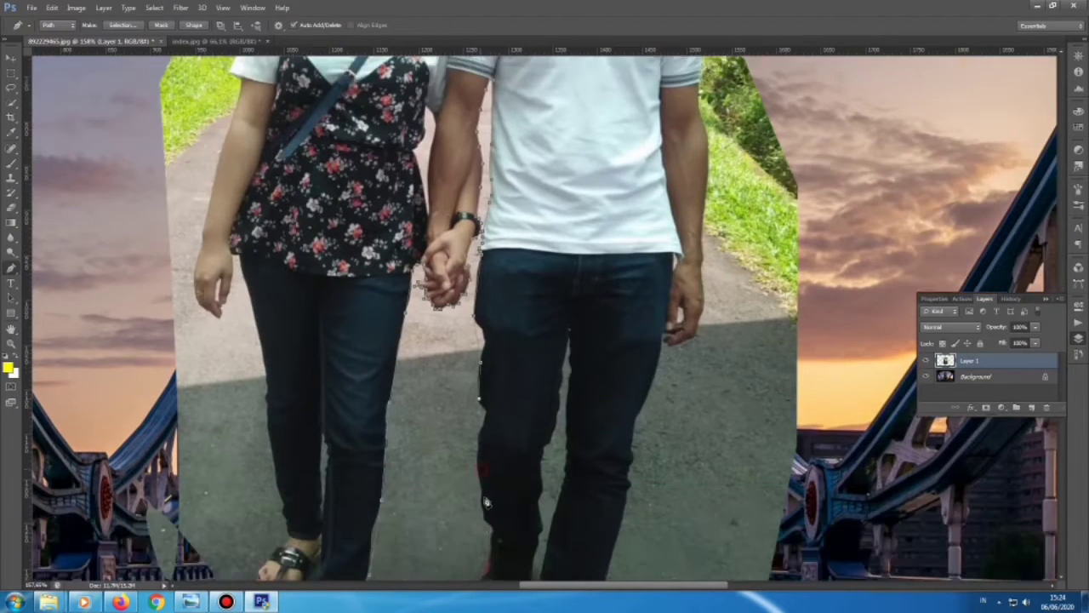
scroll(487, 502, down, 2)
scroll(489, 510, down, 1)
scroll(521, 545, down, 1)
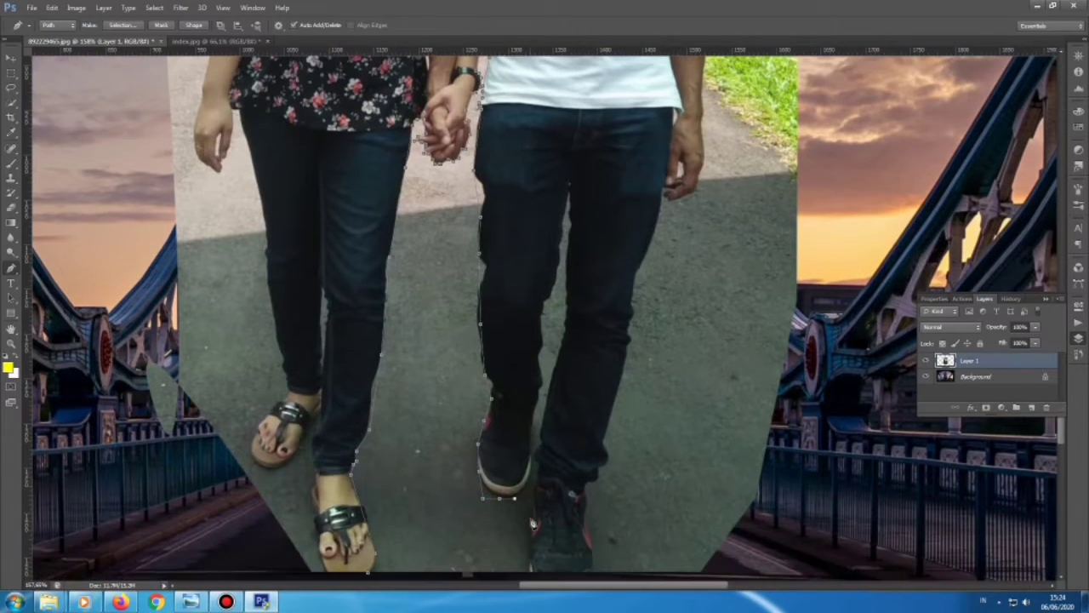
Step: Trace the black shoe's right edge, then up and back down the inner leg
click(534, 466)
click(541, 387)
click(568, 187)
click(570, 229)
click(565, 315)
click(557, 370)
click(549, 421)
click(543, 460)
Step: Outline the second shoe's toe and side, then up the right leg's outer edge
scroll(538, 496, down, 1)
click(534, 512)
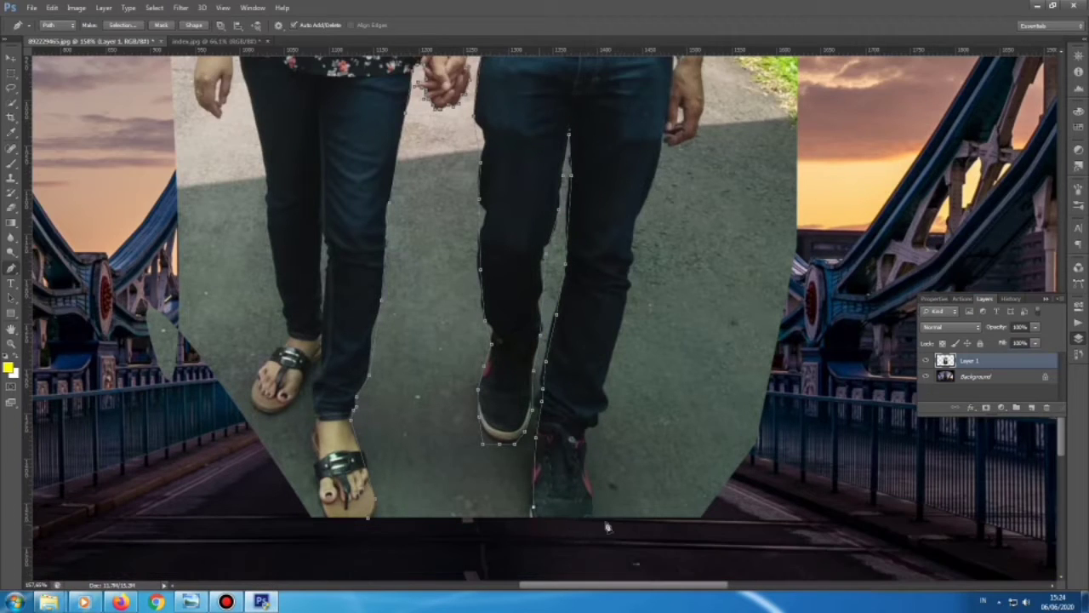
click(539, 523)
click(594, 517)
click(591, 485)
click(587, 436)
click(605, 402)
click(629, 286)
click(638, 219)
scroll(640, 220, up, 1)
click(660, 211)
scroll(711, 164, up, 1)
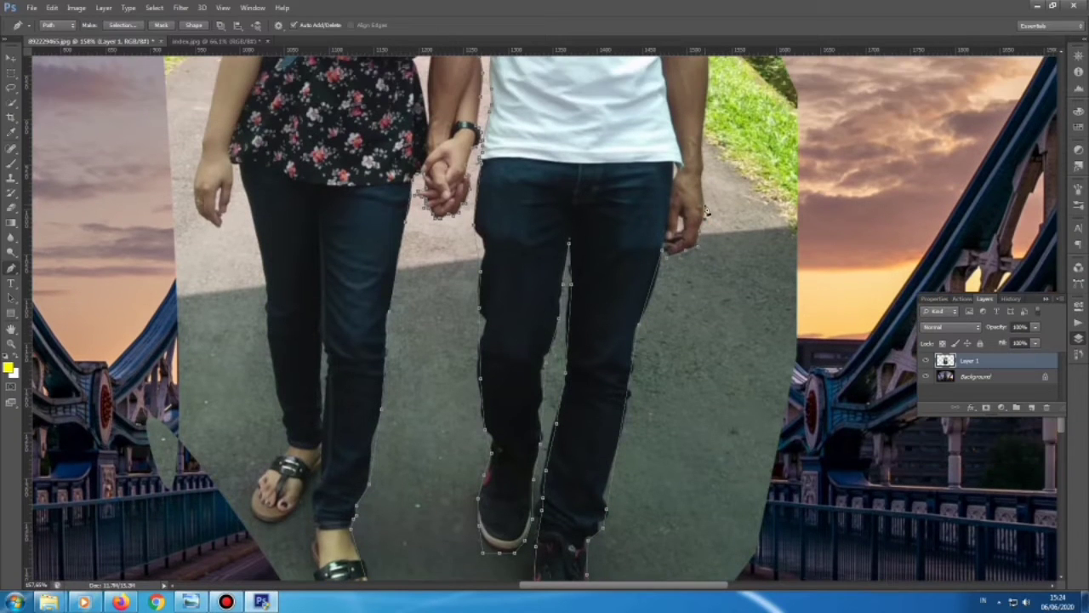
scroll(711, 162, up, 1)
scroll(714, 149, up, 1)
scroll(709, 161, up, 1)
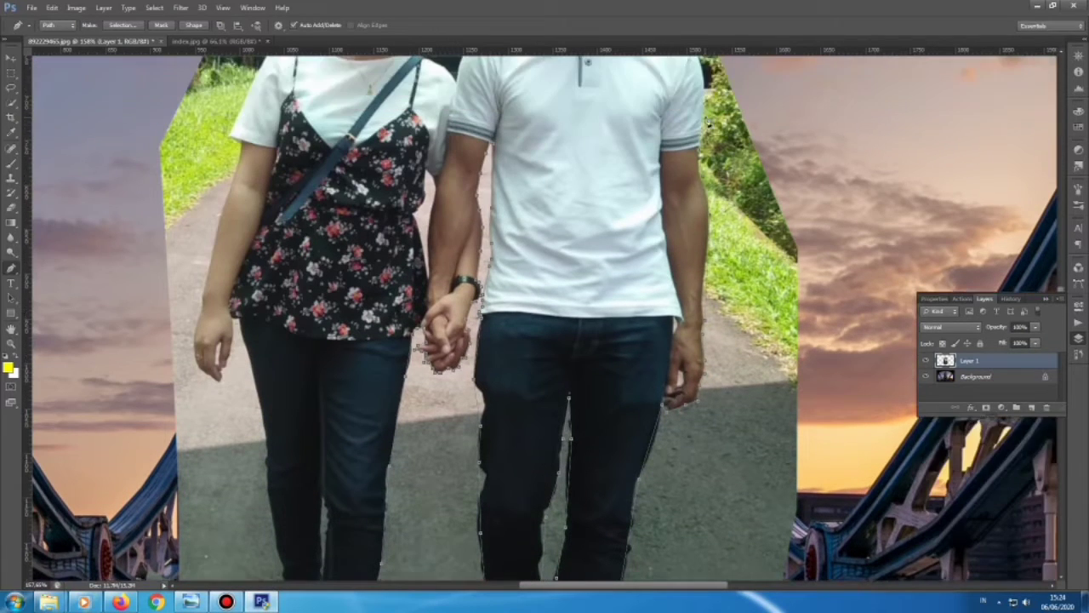
scroll(707, 175, up, 1)
scroll(703, 189, up, 1)
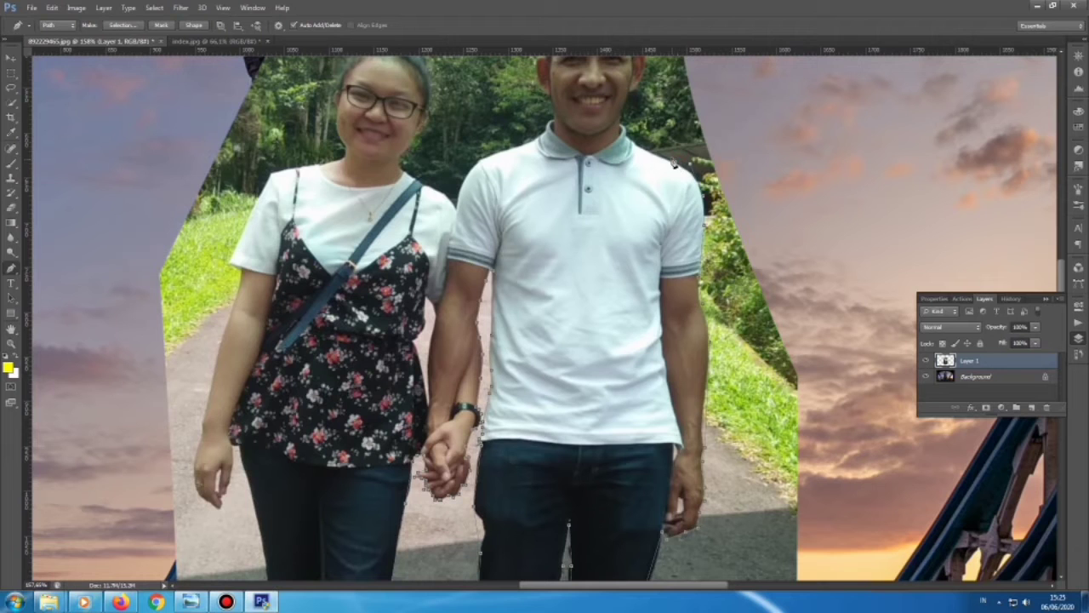
Step: Anchor the path at the man's temple, jaw, collar and shoulder edge
scroll(627, 128, up, 1)
scroll(627, 128, up, 1)
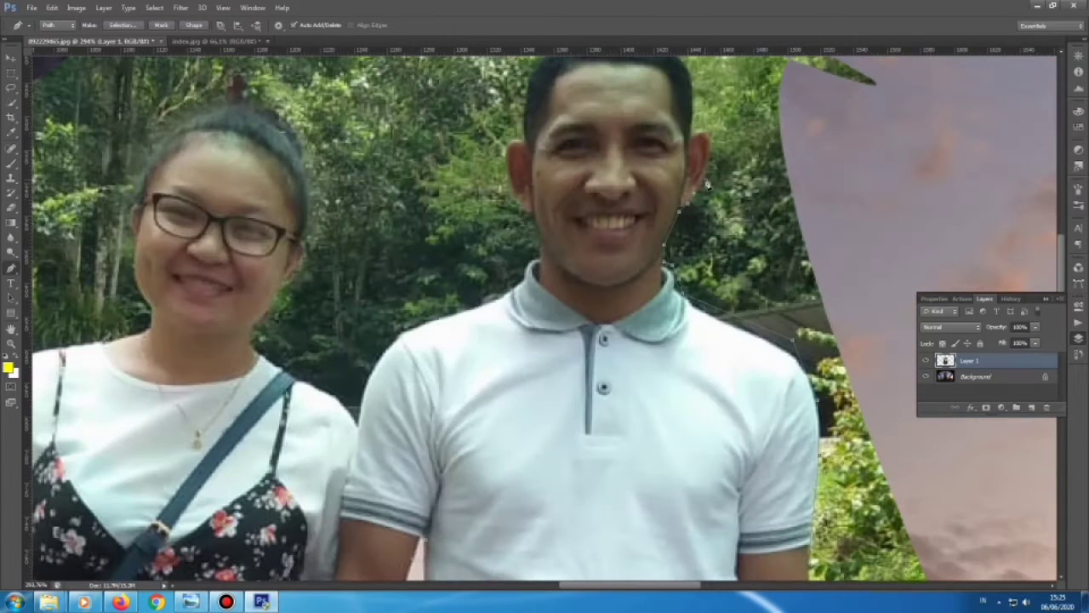
scroll(696, 136, up, 1)
scroll(647, 169, up, 2)
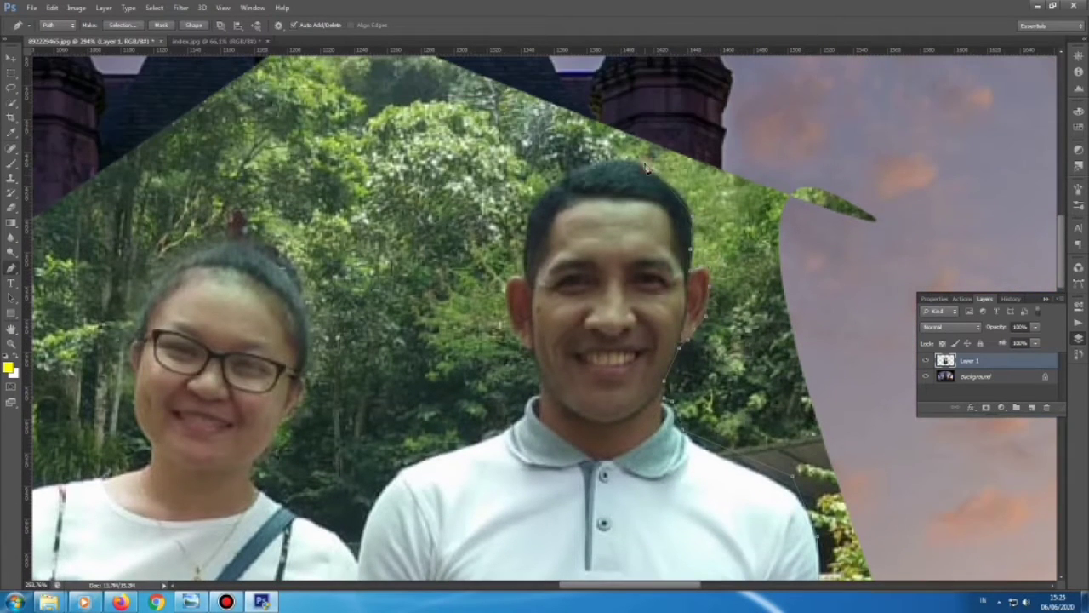
click(527, 277)
click(541, 376)
click(398, 468)
click(327, 529)
Step: Continue the path around the woman's fingertips
scroll(122, 468, left, 2)
scroll(122, 468, down, 2)
scroll(120, 442, left, 1)
scroll(114, 441, down, 1)
scroll(79, 433, down, 1)
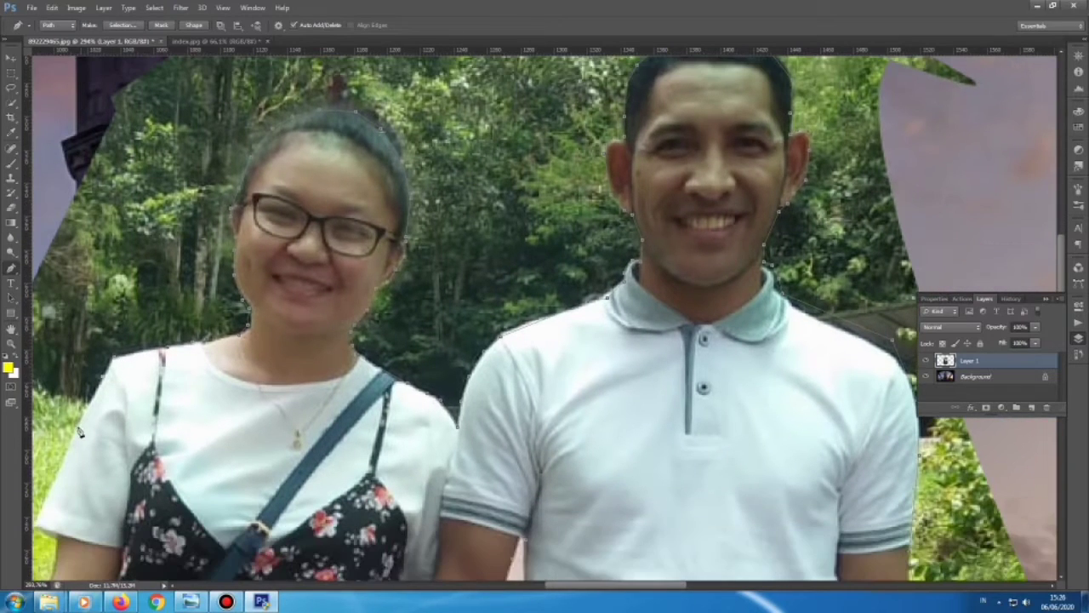
scroll(40, 499, down, 1)
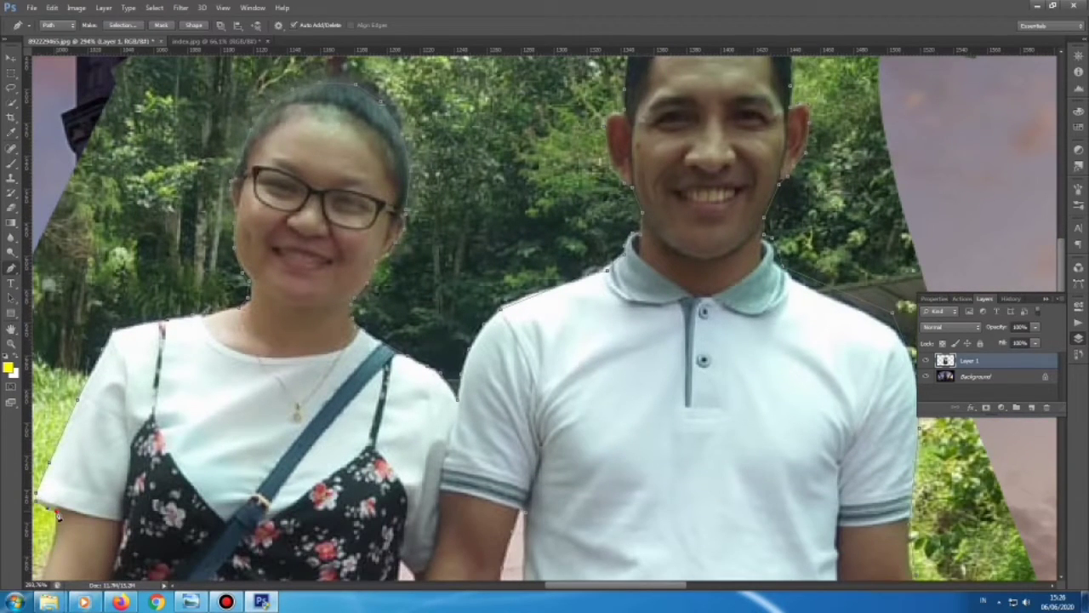
scroll(57, 513, down, 3)
scroll(57, 513, left, 2)
scroll(57, 513, down, 2)
scroll(59, 519, down, 1)
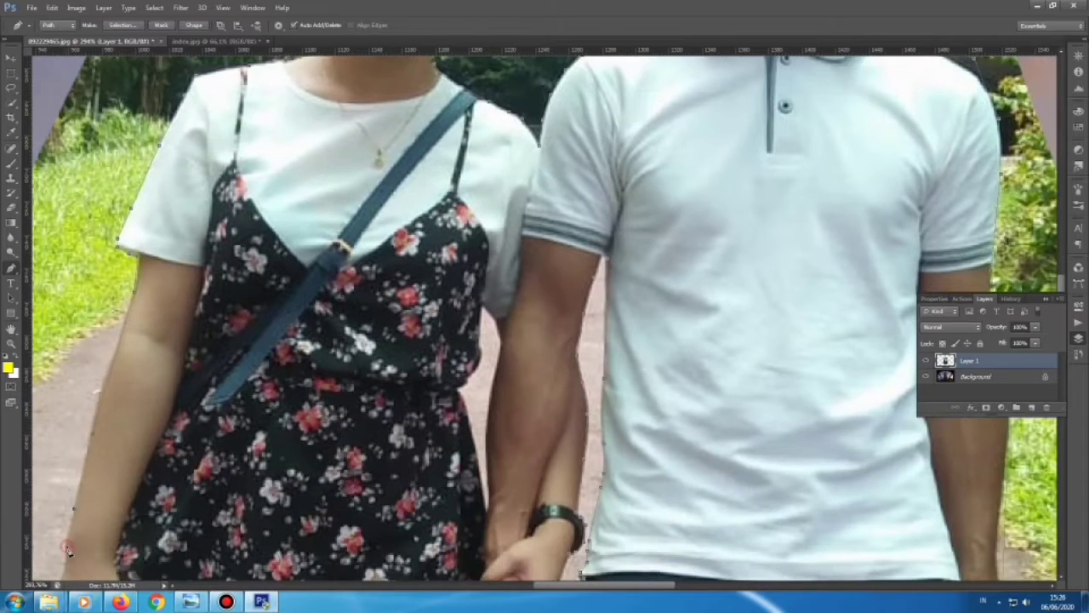
scroll(68, 549, down, 3)
scroll(55, 518, down, 2)
click(102, 550)
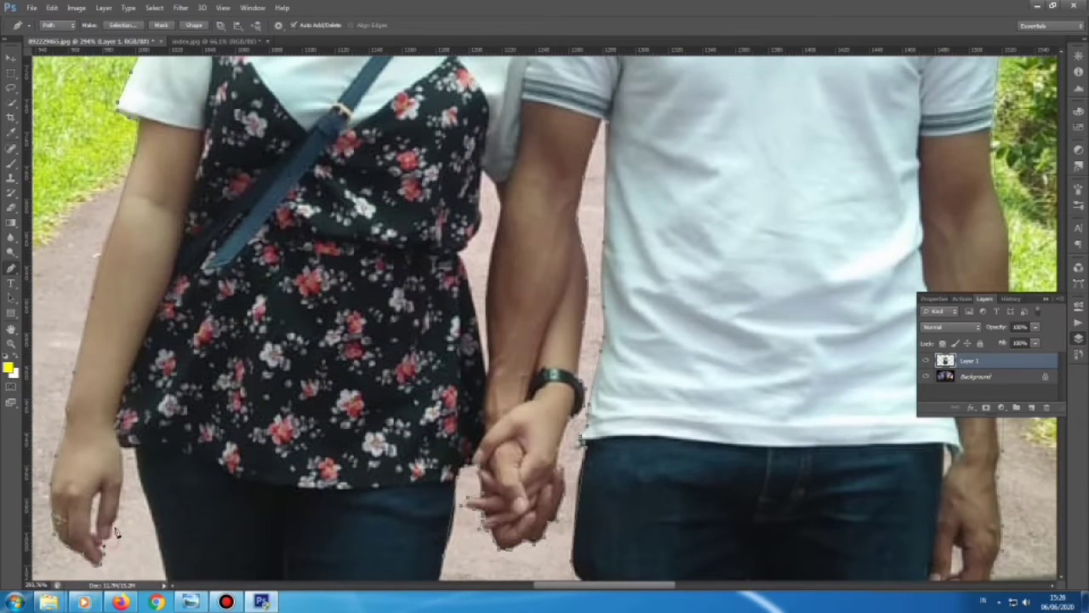
scroll(136, 475, down, 2)
scroll(174, 509, down, 1)
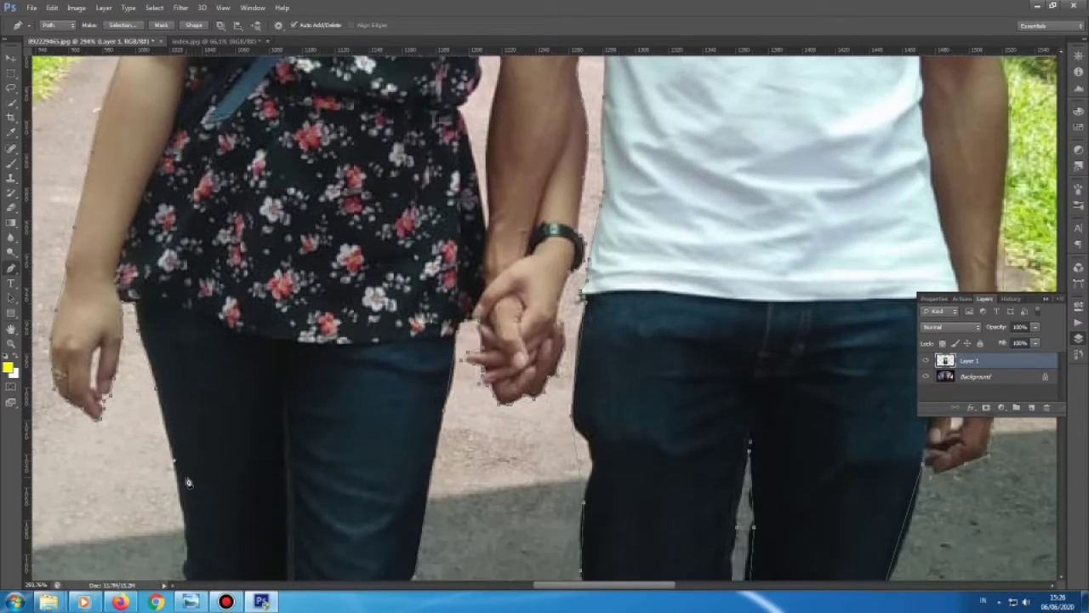
scroll(188, 502, down, 1)
scroll(191, 508, down, 2)
scroll(197, 511, down, 2)
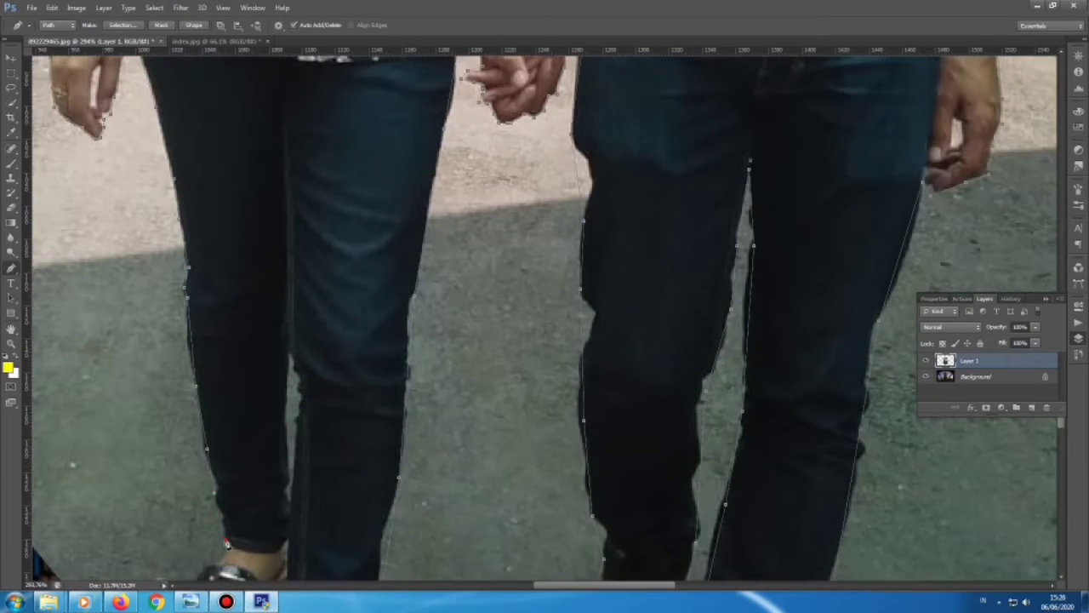
scroll(174, 536, down, 1)
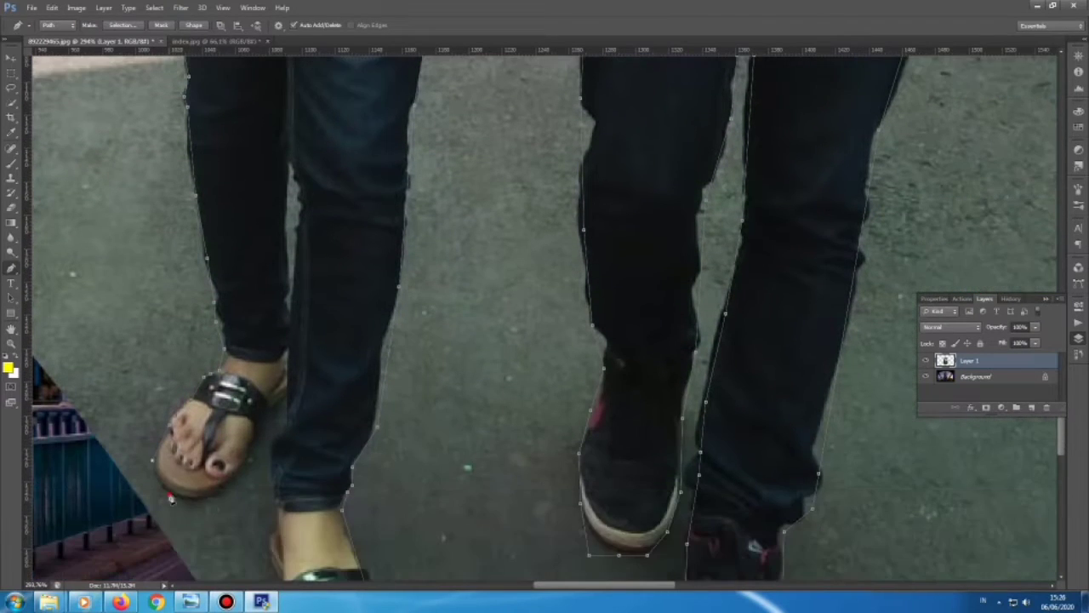
scroll(157, 557, down, 2)
Step: Place anchor points along the edge of the woman's sandal
click(205, 498)
click(234, 476)
click(247, 457)
click(259, 434)
click(274, 417)
click(287, 400)
Step: Trace down the jeans hem and ankle, and adjust the path near the left sandal's heel
click(272, 477)
click(274, 534)
scroll(275, 532, down, 2)
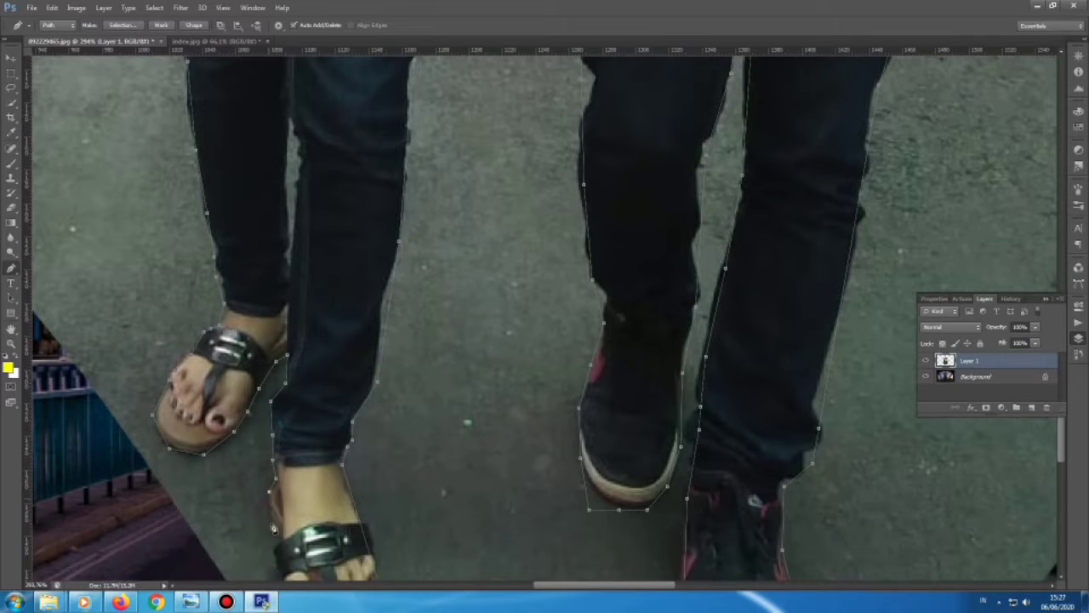
click(272, 488)
scroll(280, 516, down, 1)
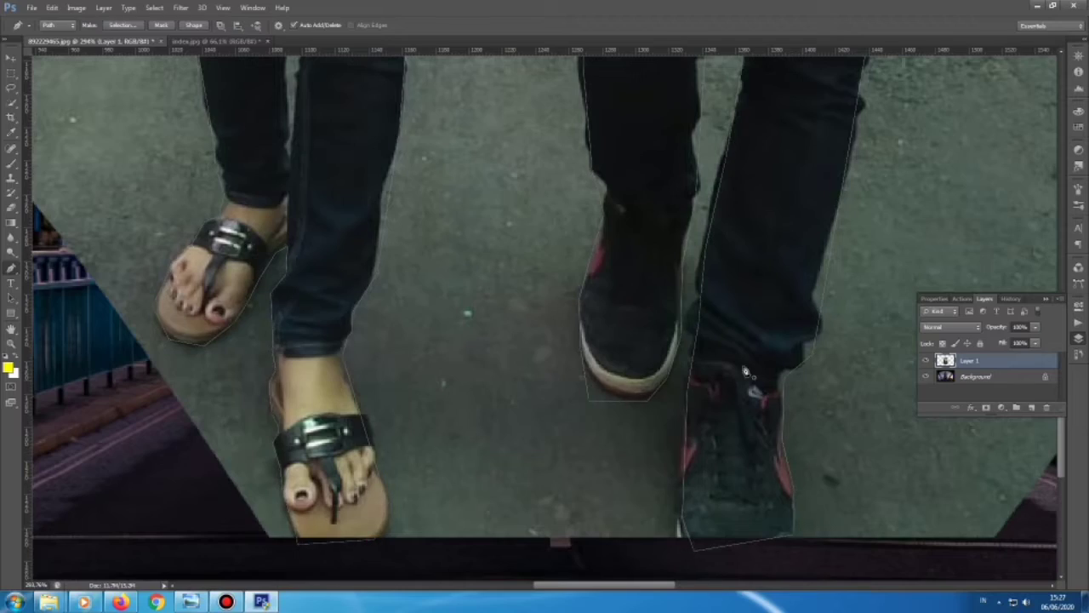
scroll(238, 441, up, 2)
scroll(240, 442, up, 2)
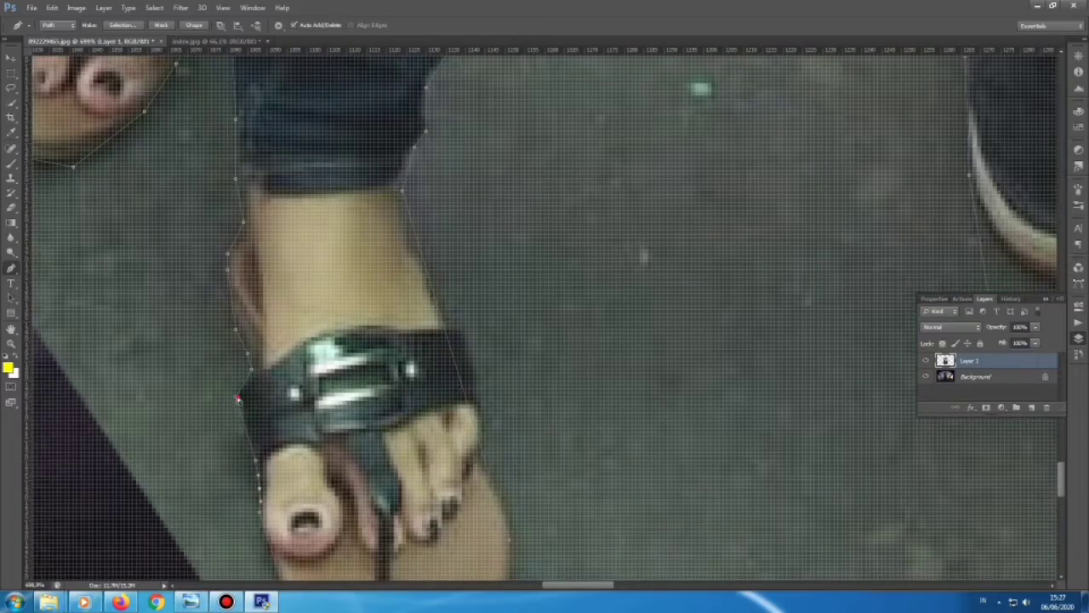
scroll(247, 370, down, 2)
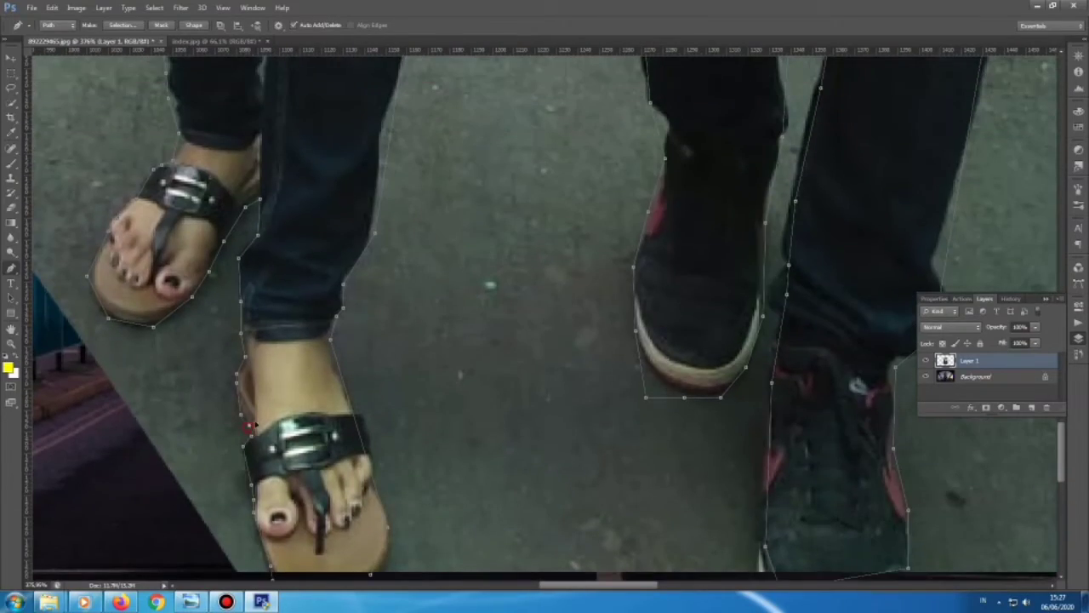
click(230, 404)
scroll(244, 332, up, 2)
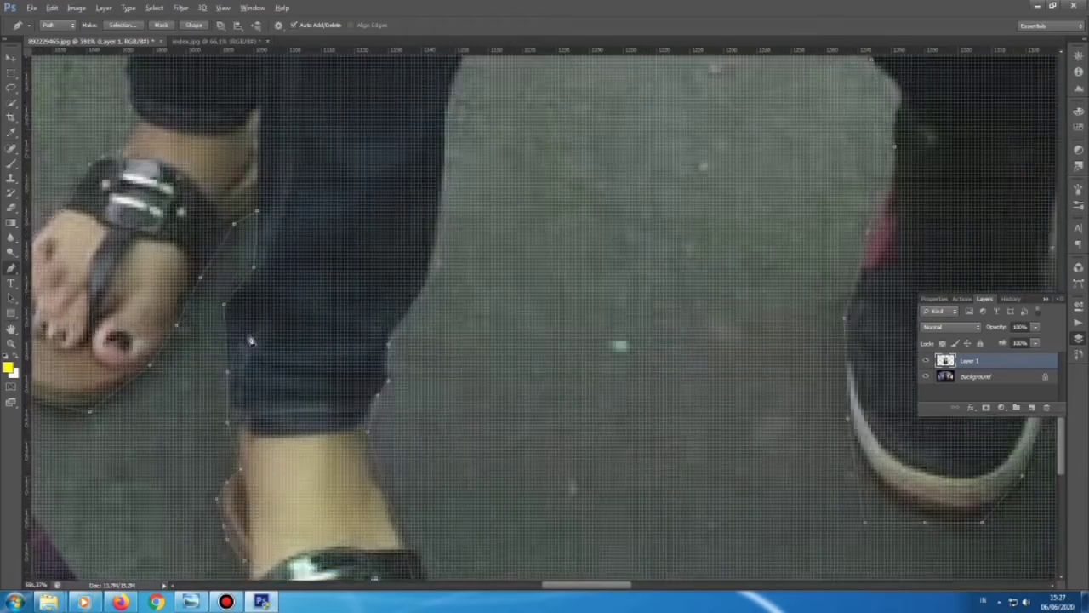
scroll(239, 298, down, 3)
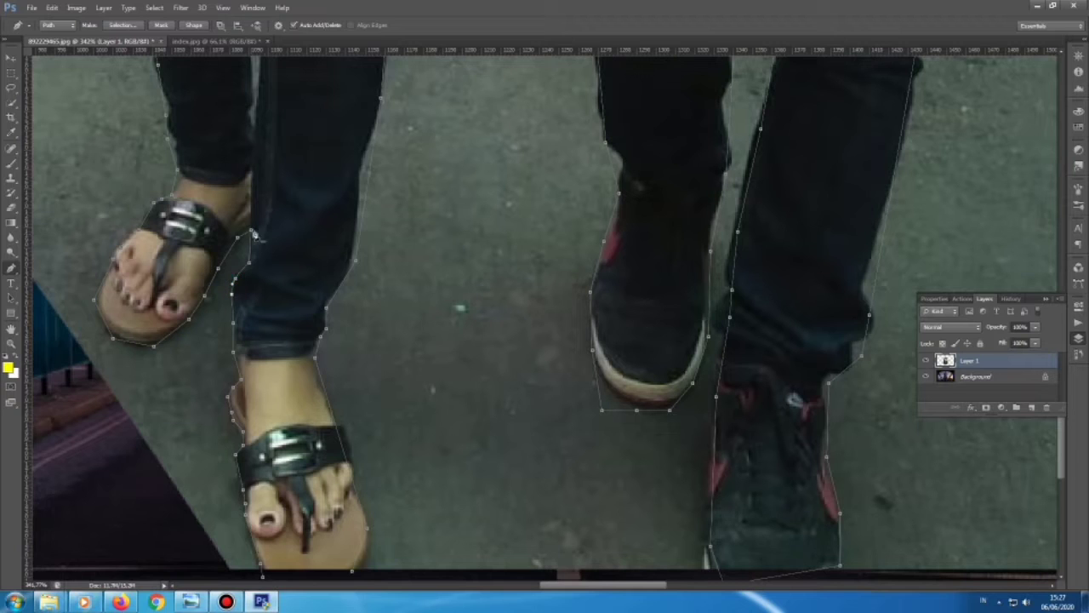
scroll(204, 298, up, 2)
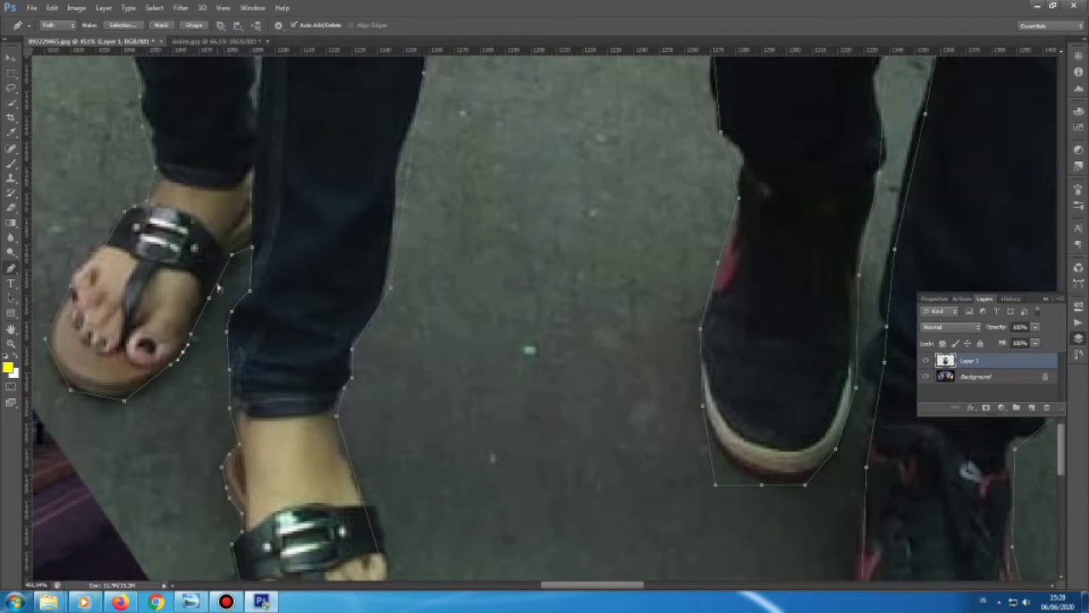
Step: Add path points along the sandal's lower edge and up its left side
click(149, 387)
click(125, 401)
click(99, 386)
click(90, 395)
click(63, 382)
click(52, 369)
click(56, 318)
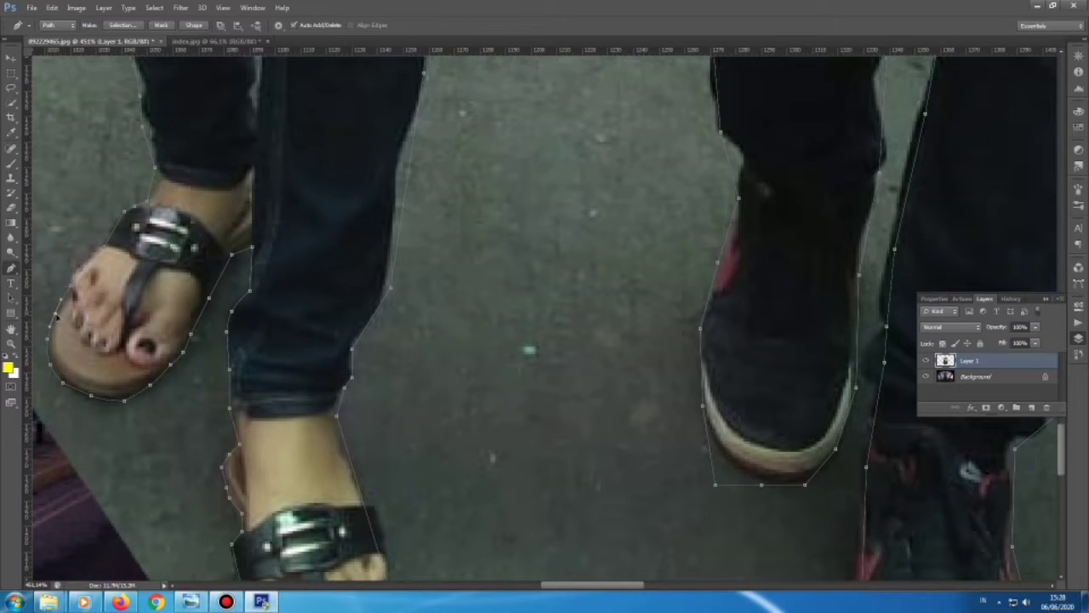
Step: Scroll across the canvas to check the traced outline path
scroll(78, 332, up, 2)
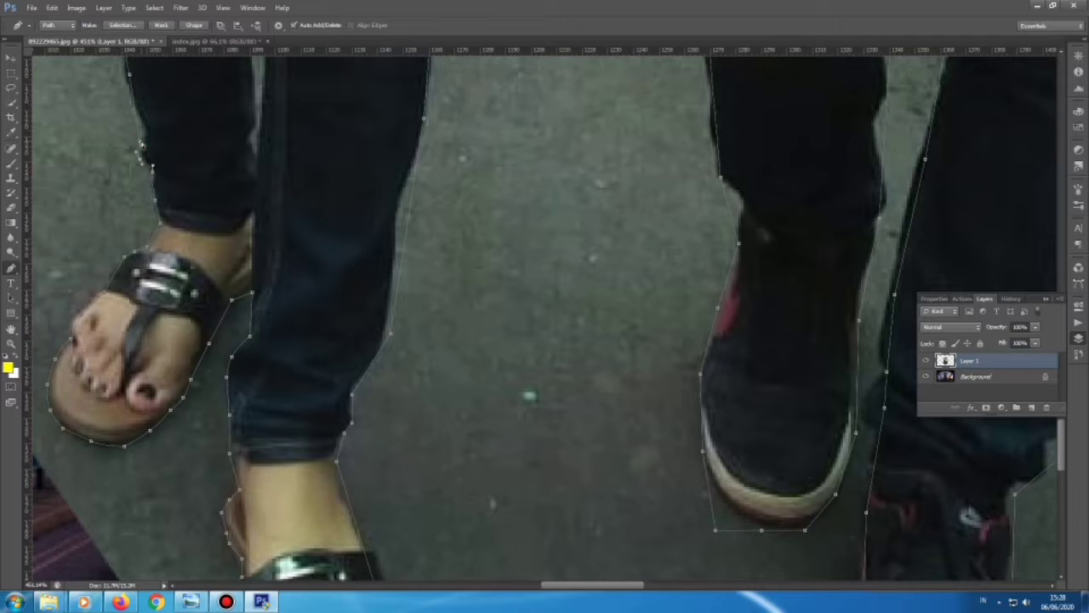
scroll(141, 145, up, 3)
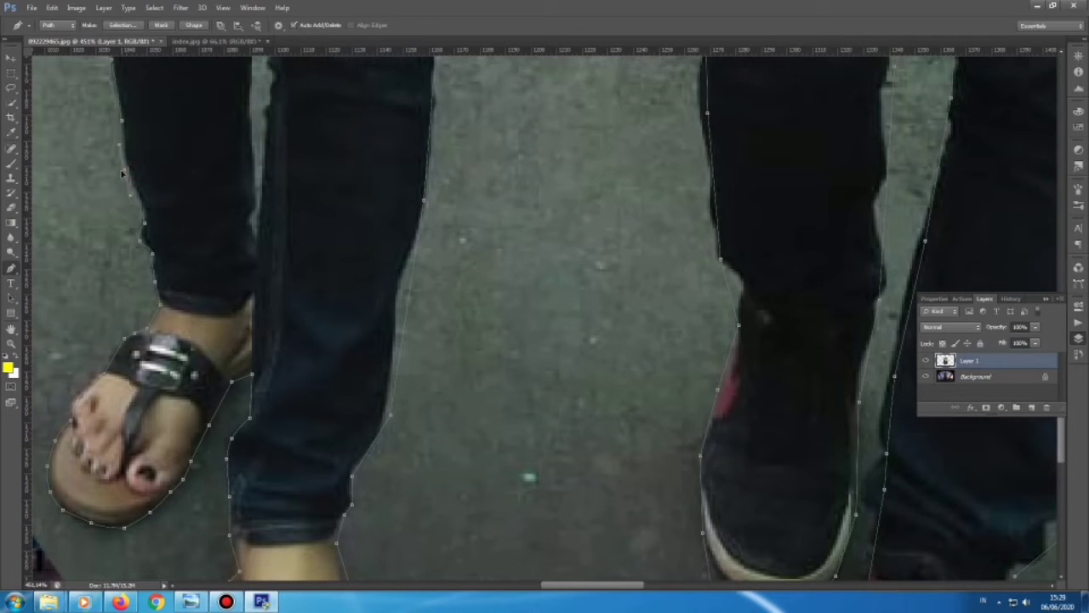
scroll(128, 179, up, 1)
scroll(115, 183, up, 5)
scroll(107, 175, up, 5)
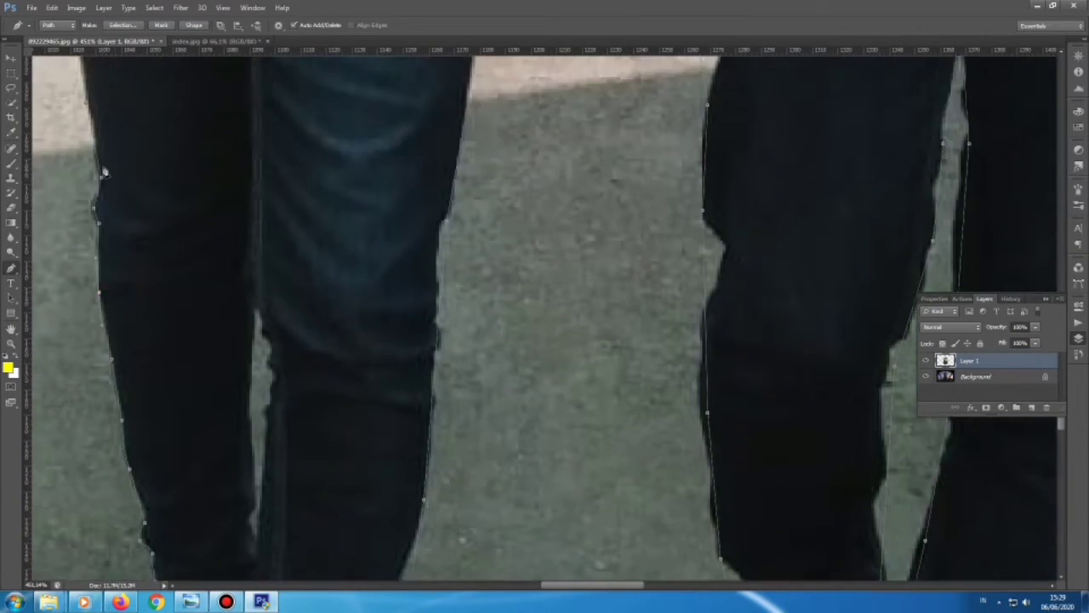
scroll(103, 173, down, 10)
scroll(180, 294, up, 10)
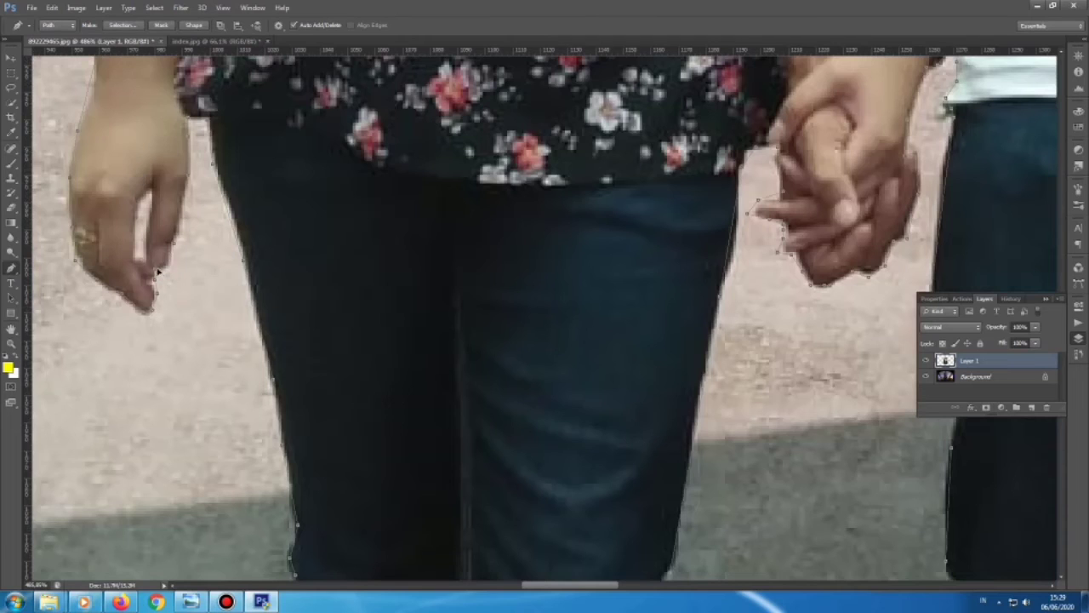
scroll(174, 247, up, 5)
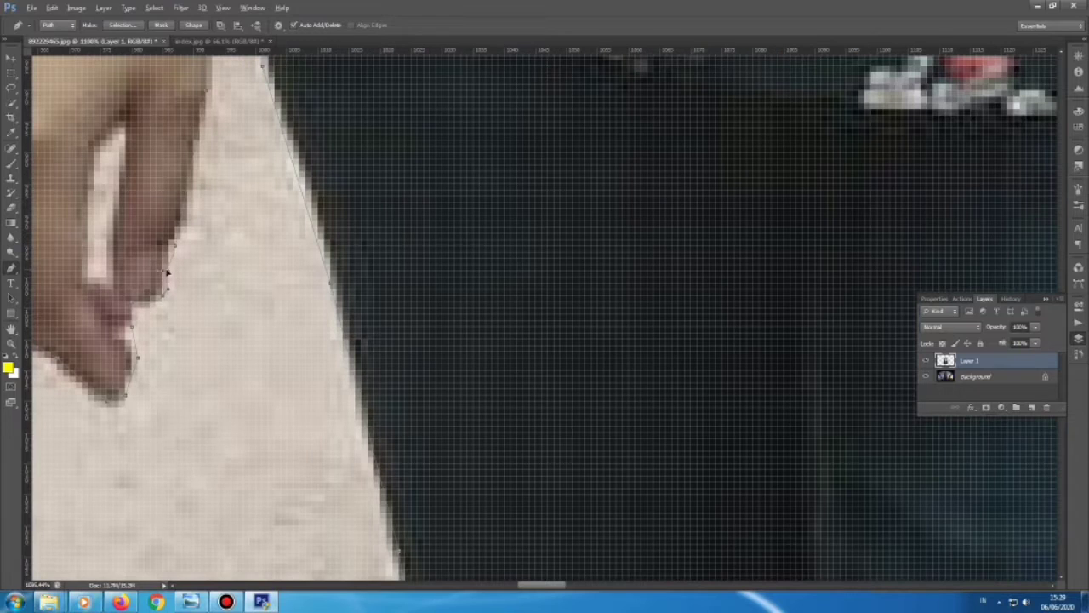
scroll(164, 271, down, 4)
scroll(128, 255, down, 1)
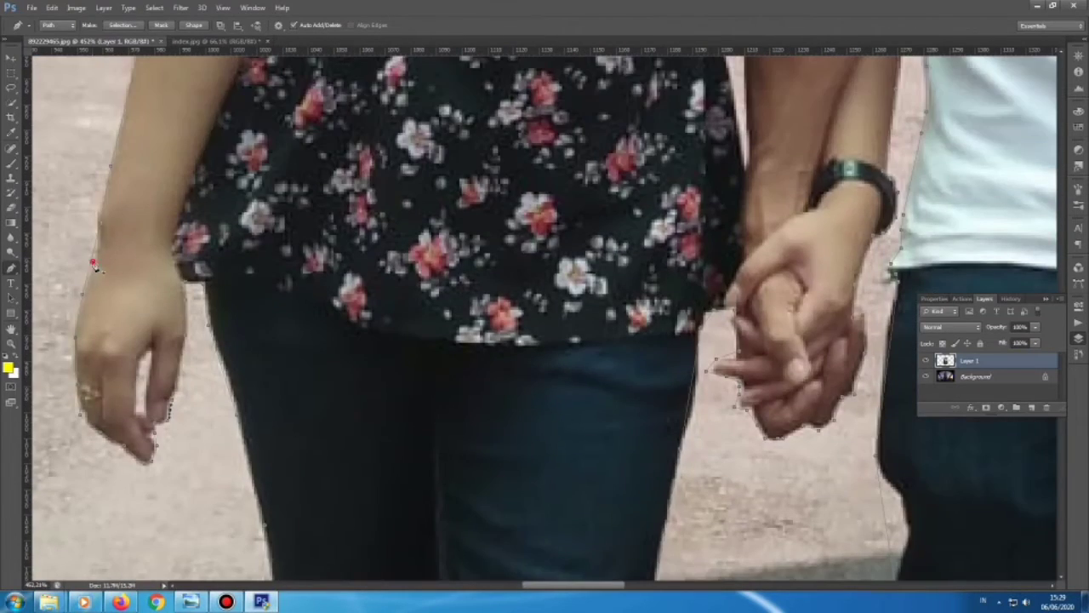
scroll(100, 234, up, 5)
scroll(159, 179, up, 3)
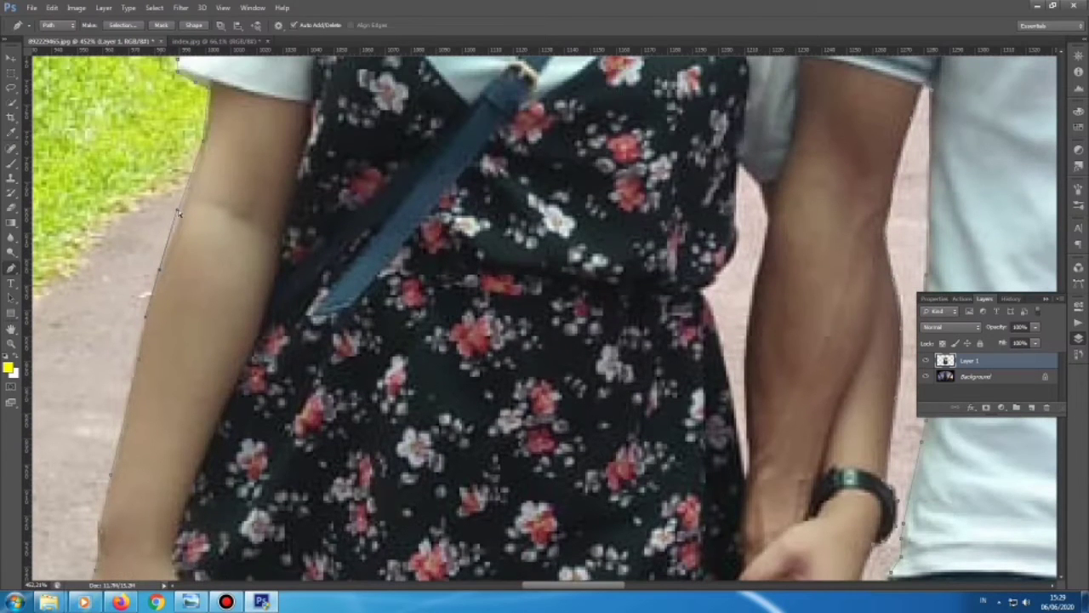
scroll(179, 215, up, 4)
scroll(280, 161, up, 3)
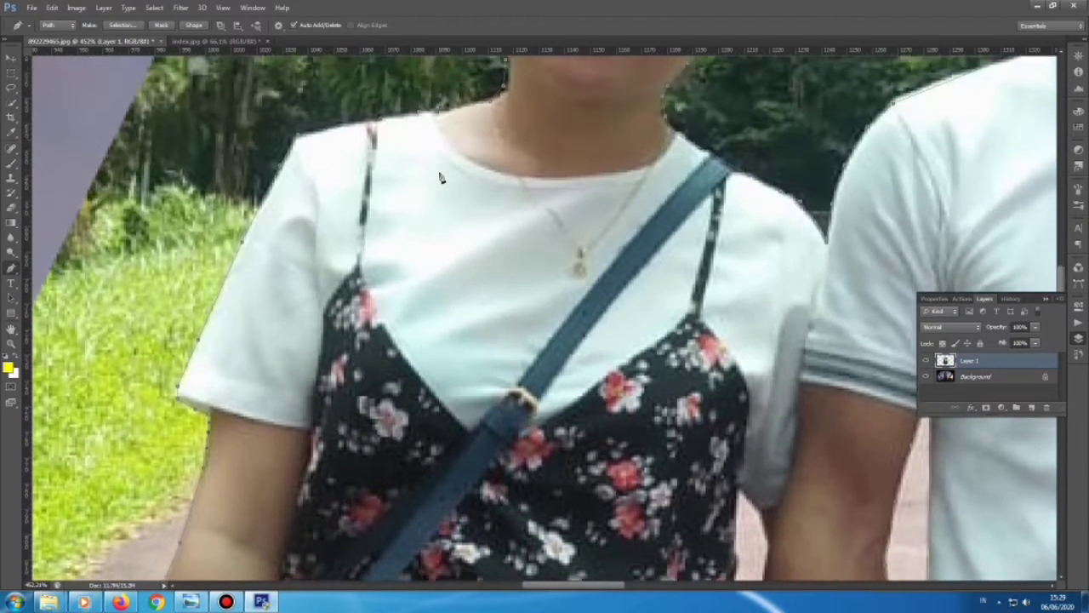
scroll(304, 146, up, 2)
scroll(286, 177, up, 2)
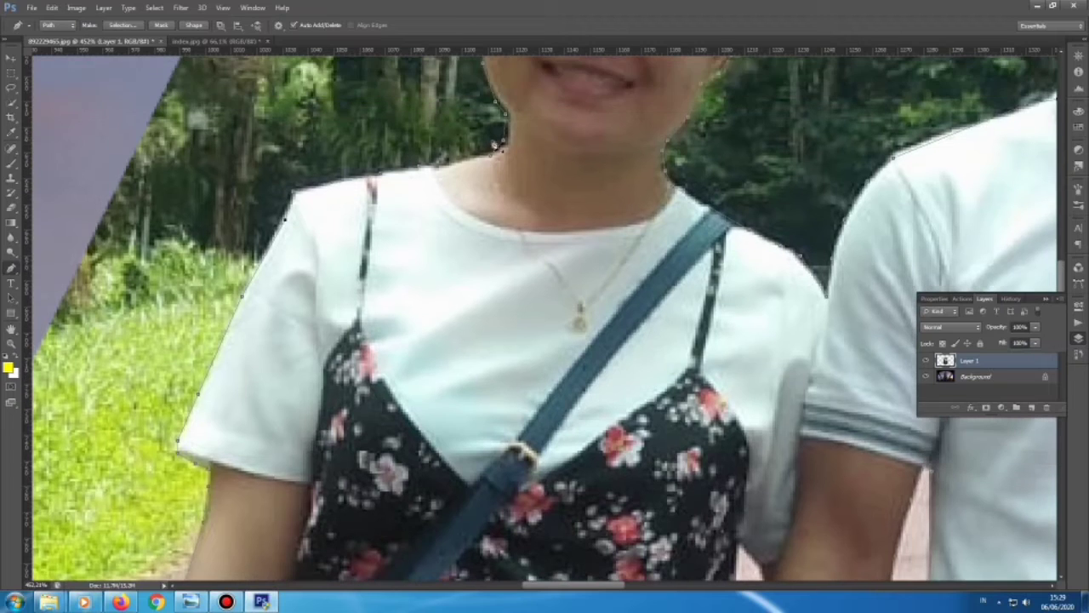
scroll(507, 132, up, 2)
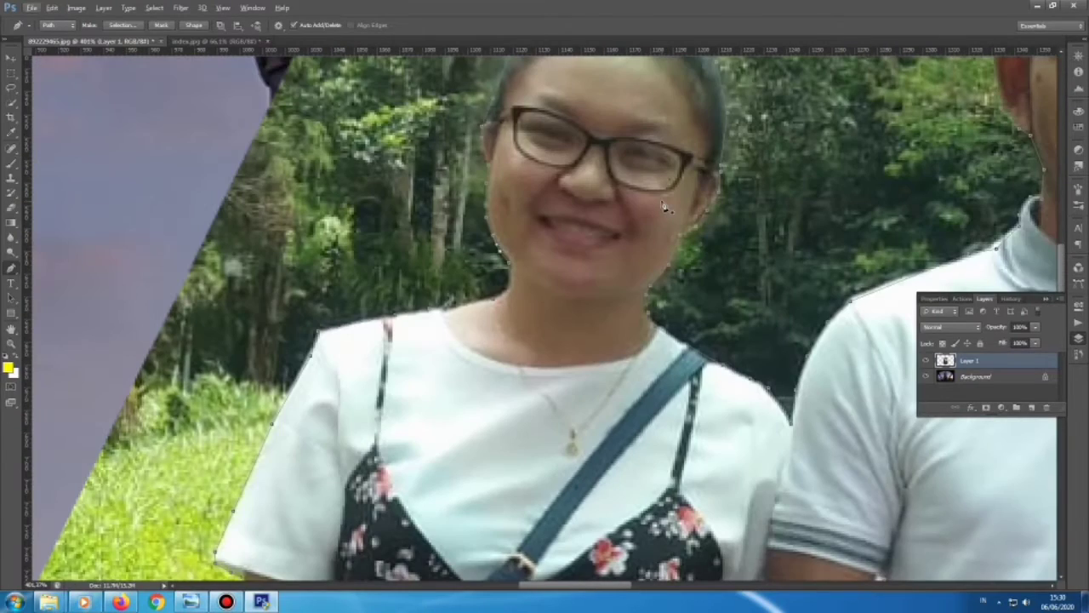
scroll(646, 195, up, 2)
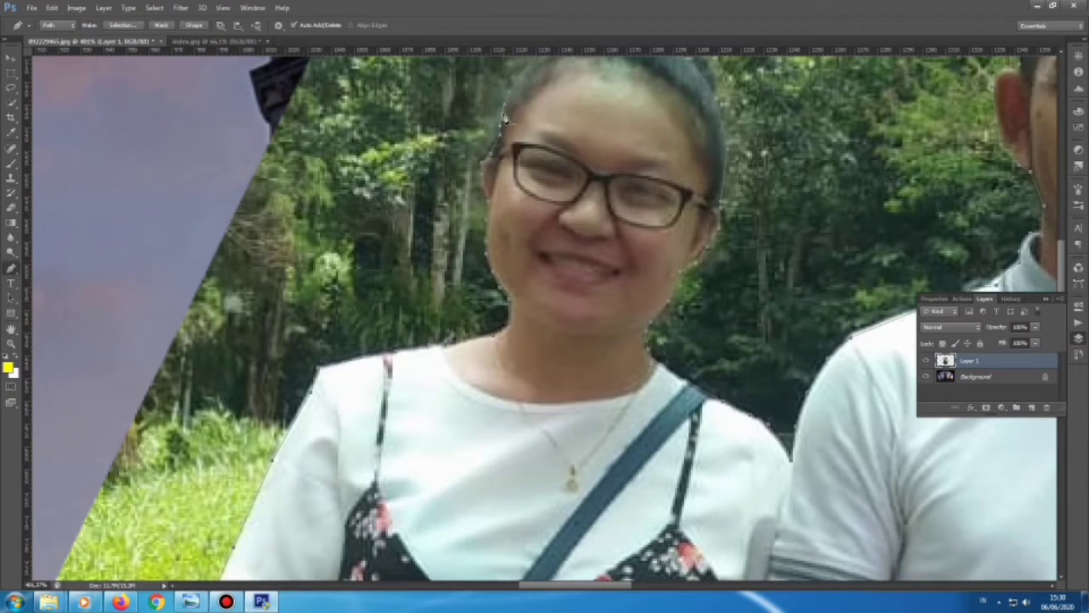
scroll(537, 176, up, 5)
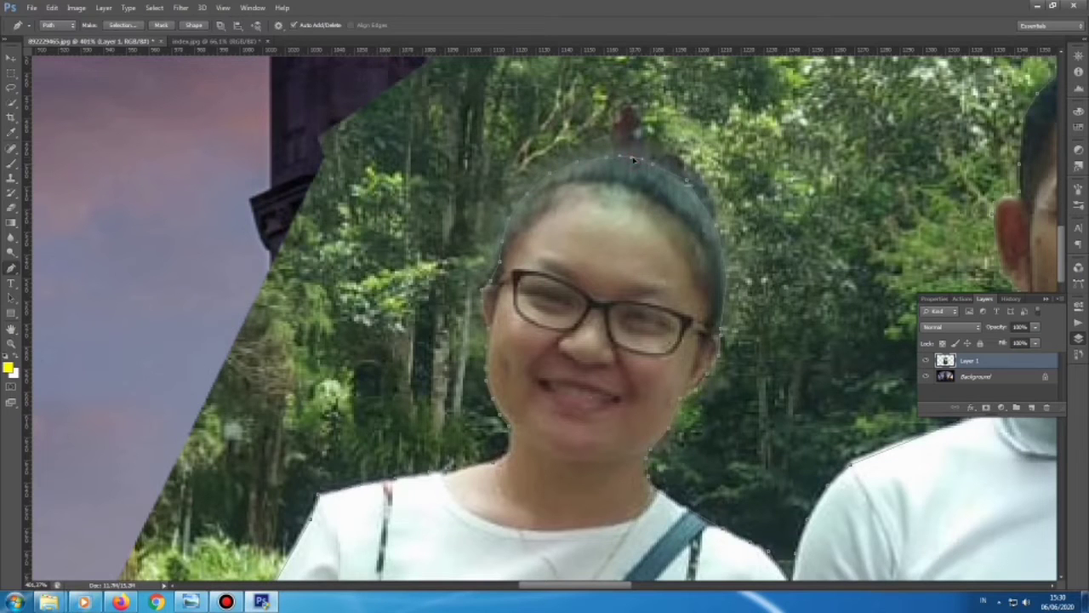
scroll(685, 181, down, 1)
scroll(715, 293, down, 2)
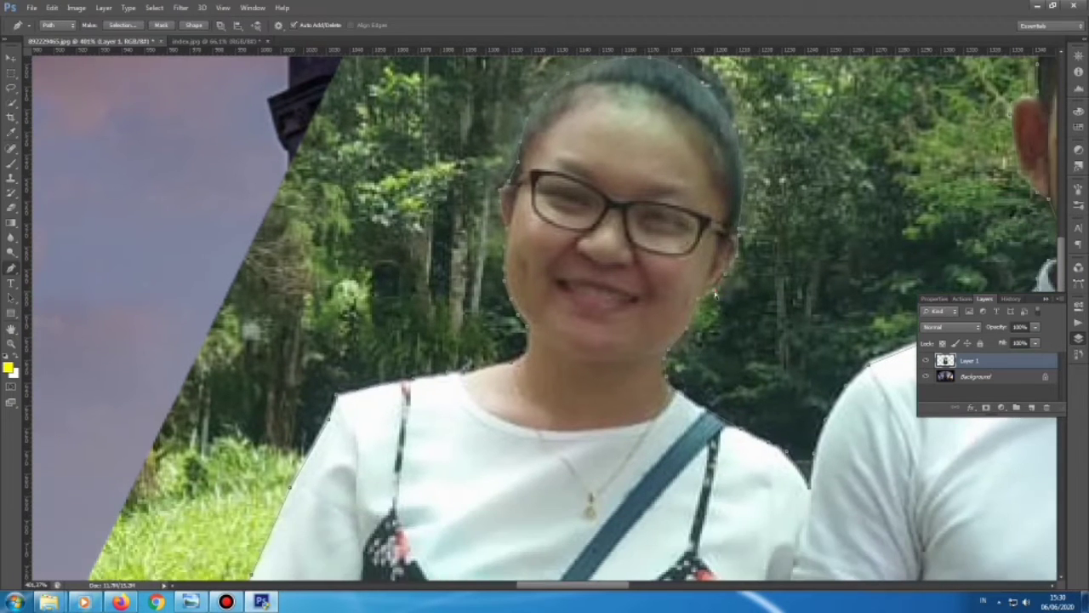
scroll(681, 348, down, 1)
scroll(786, 389, right, 2)
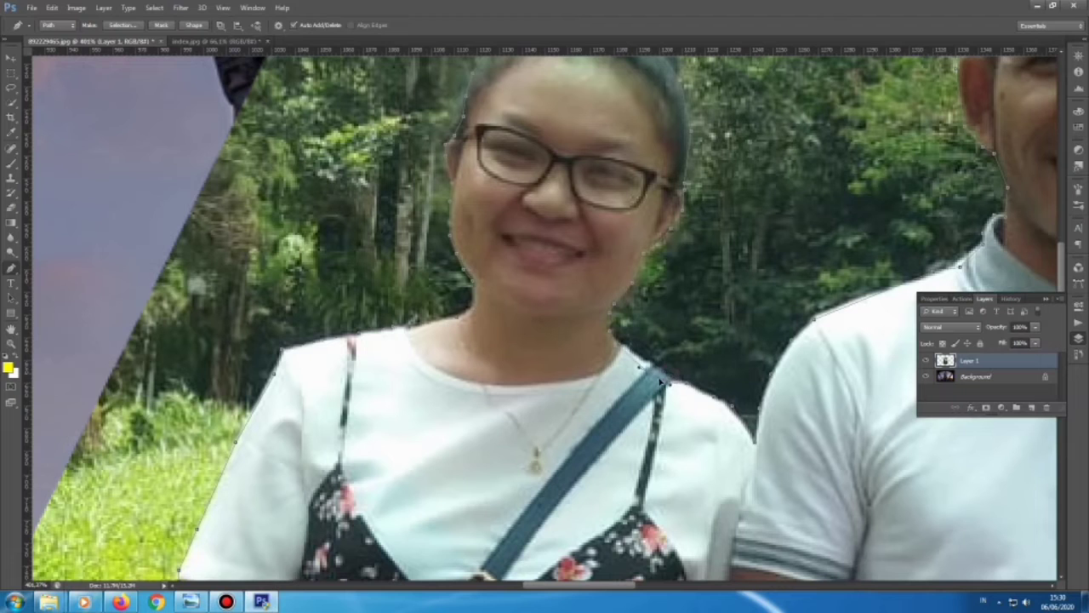
scroll(740, 417, right, 1)
scroll(770, 410, right, 5)
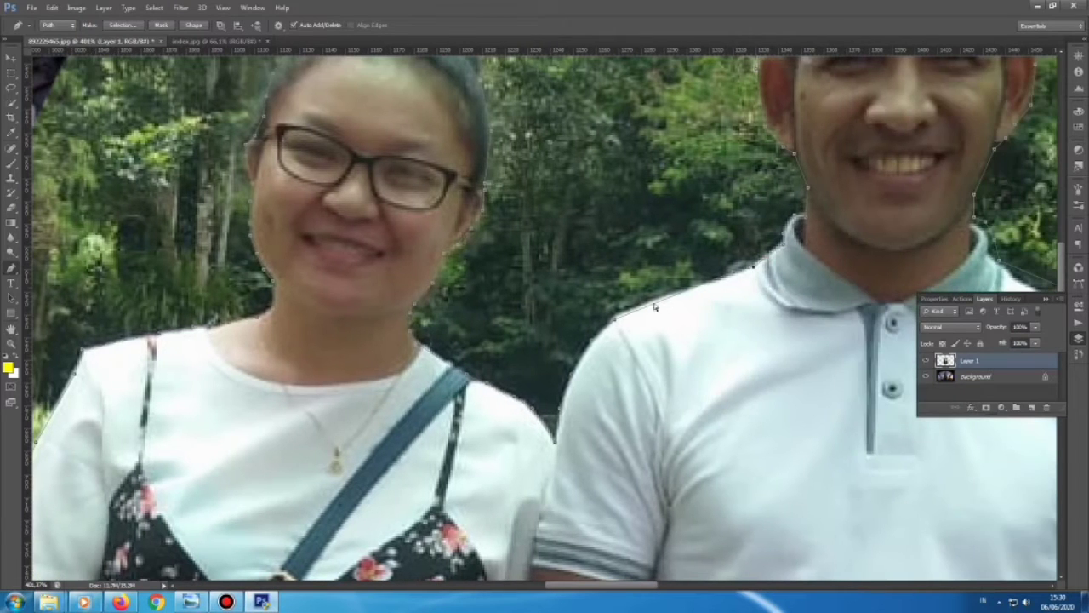
Step: Add Pen anchors along the man's shirt shoulder and jawline, following the edge down his far side
click(728, 280)
scroll(616, 319, right, 2)
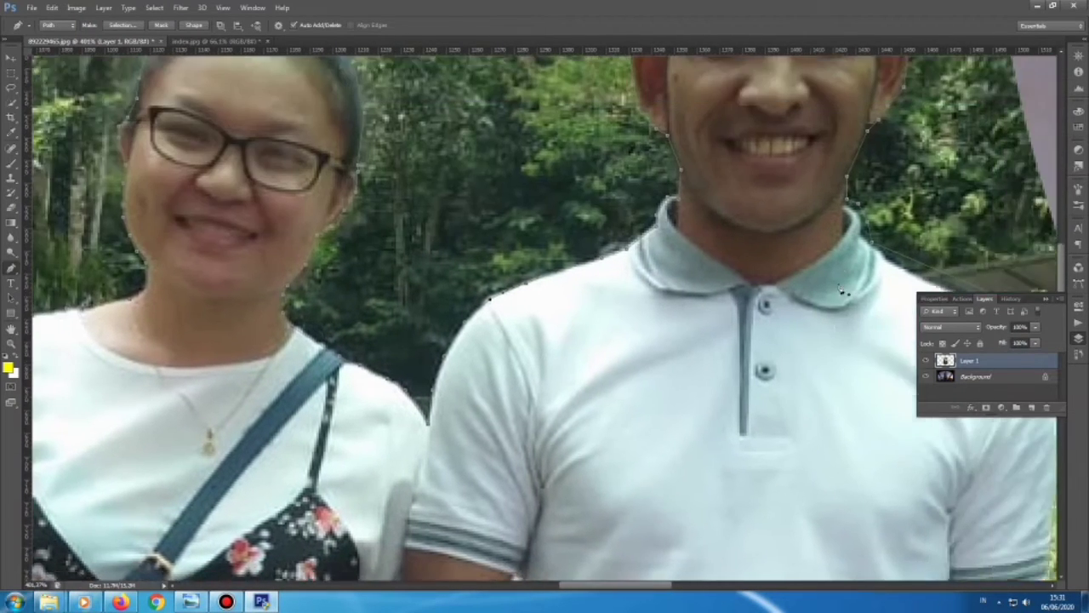
scroll(775, 268, up, 3)
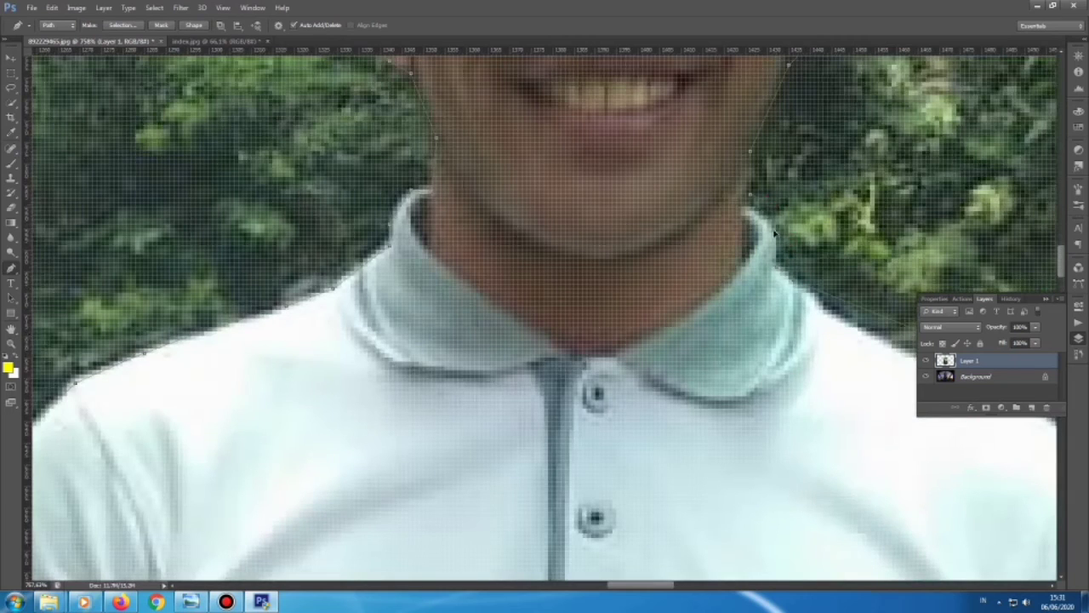
scroll(762, 218, down, 3)
scroll(806, 198, up, 2)
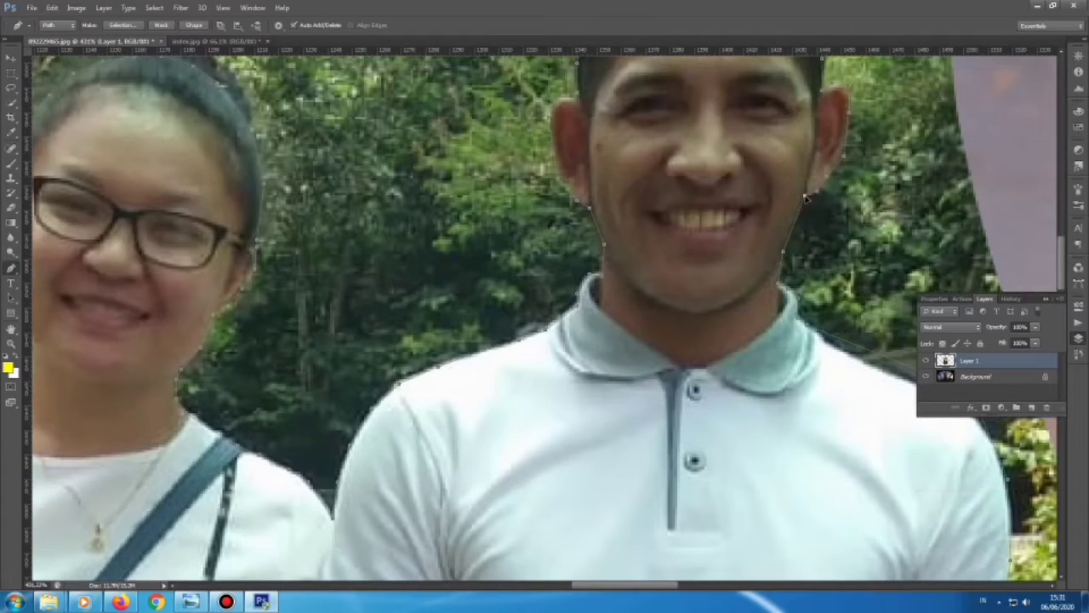
click(777, 252)
scroll(813, 208, up, 3)
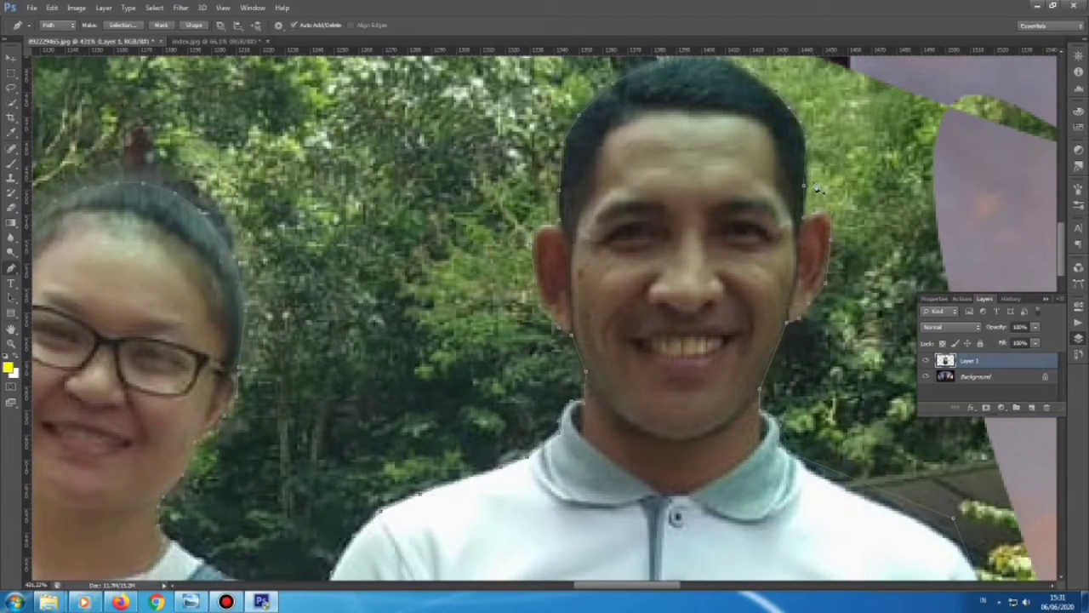
scroll(787, 189, up, 1)
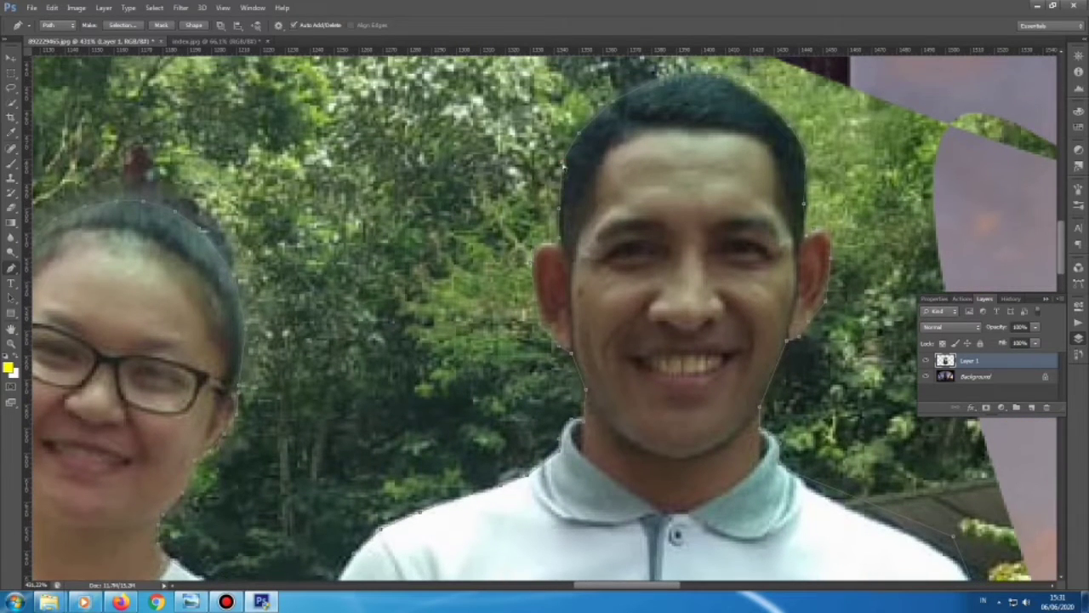
scroll(642, 122, down, 3)
scroll(681, 255, right, 3)
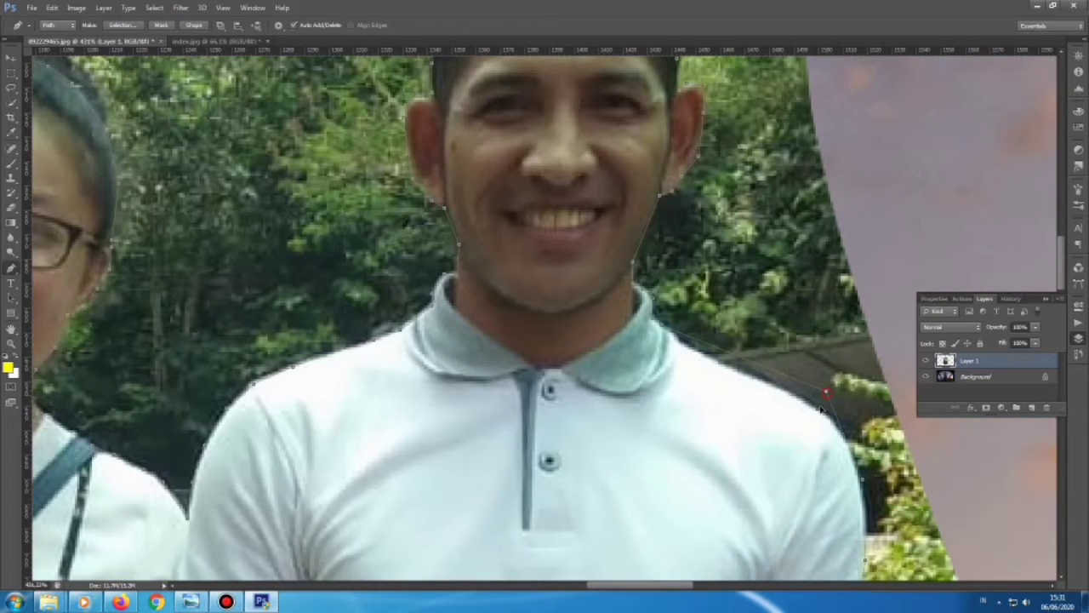
scroll(791, 414, down, 1)
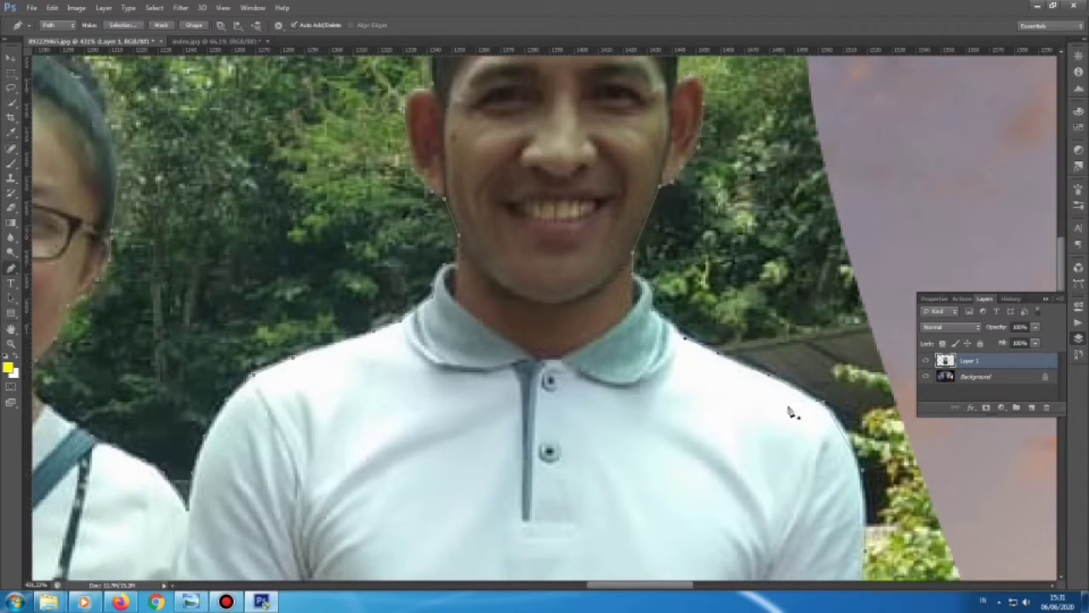
scroll(868, 434, down, 3)
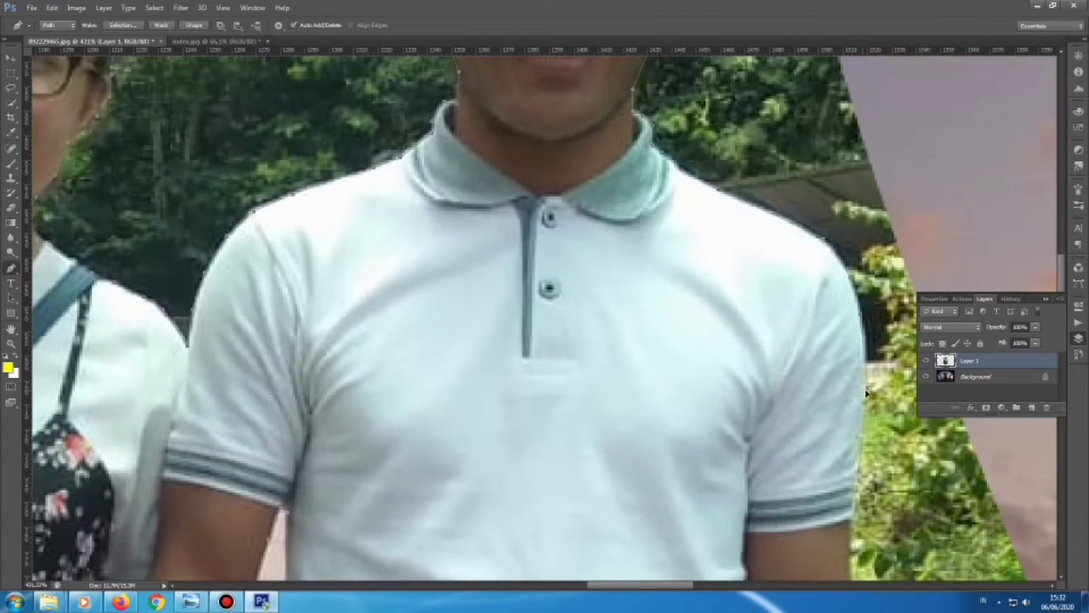
scroll(855, 400, down, 2)
scroll(863, 409, down, 2)
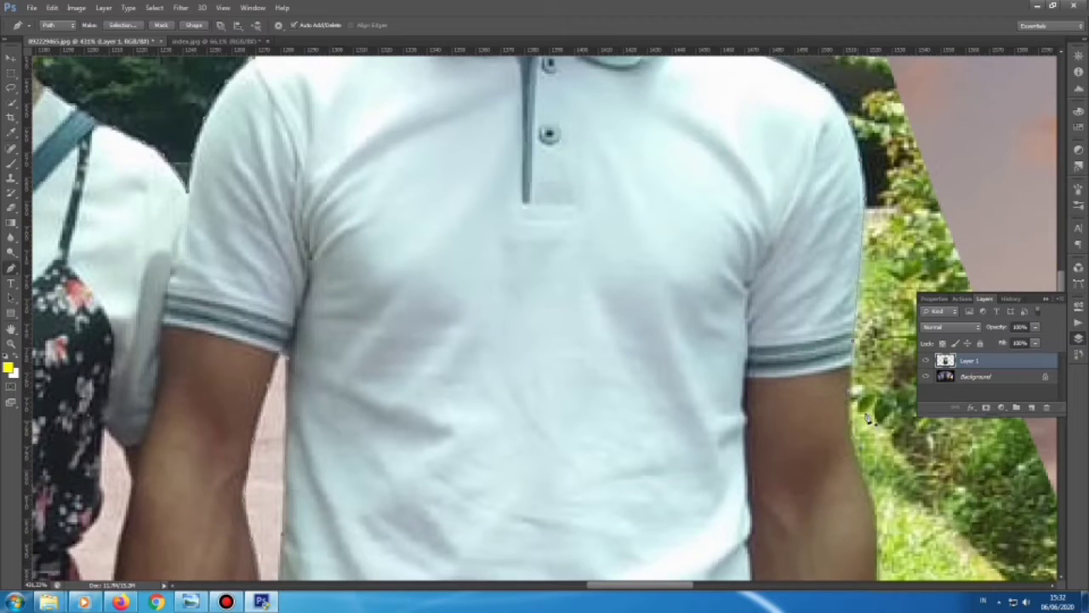
scroll(861, 366, down, 1)
scroll(866, 406, down, 1)
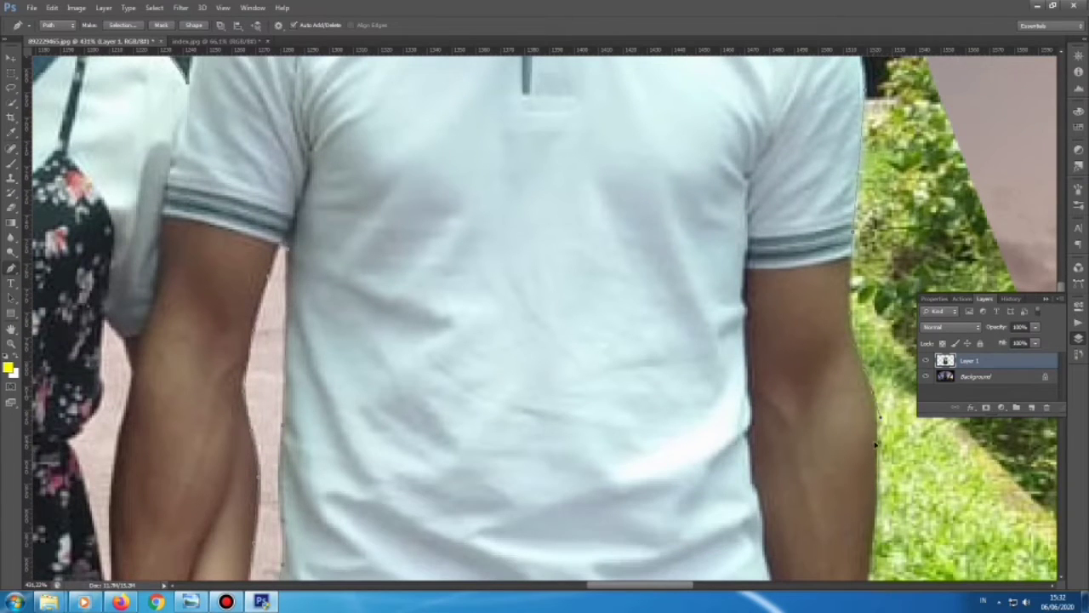
scroll(874, 446, up, 3)
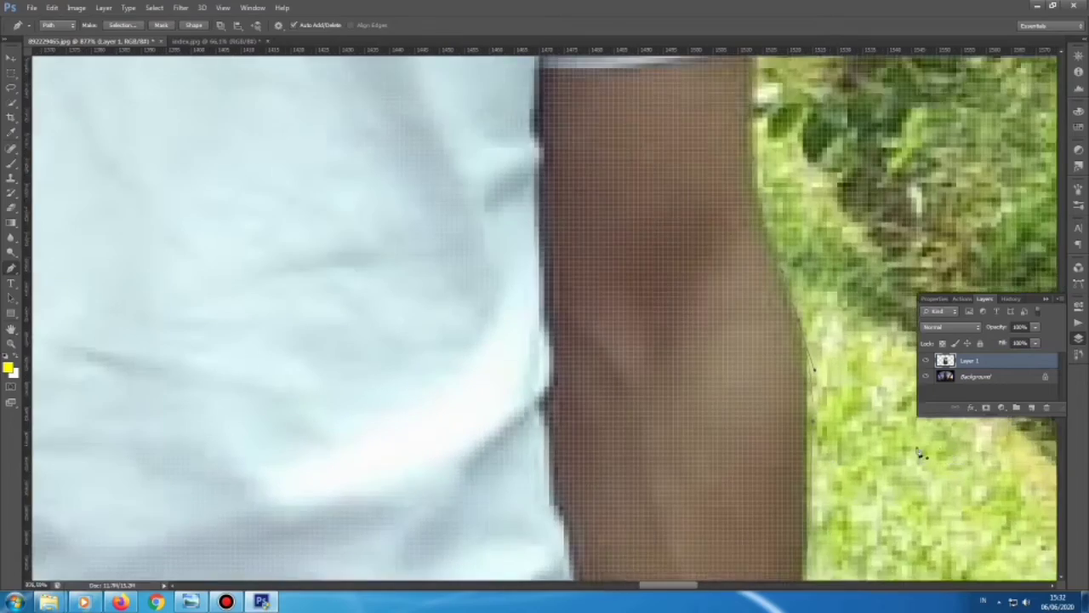
scroll(919, 452, down, 2)
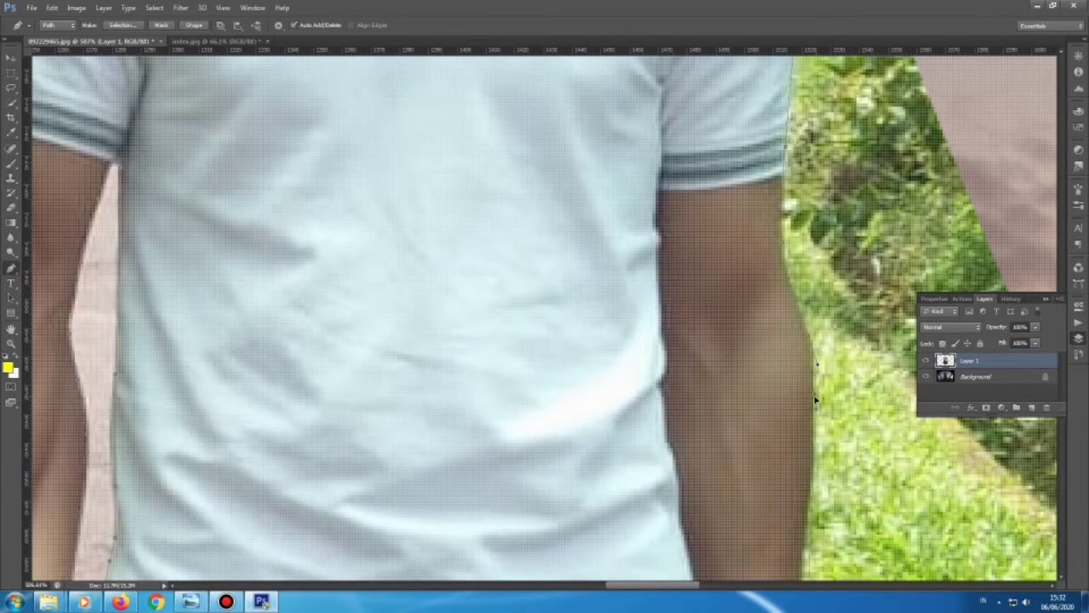
scroll(816, 486, down, 1)
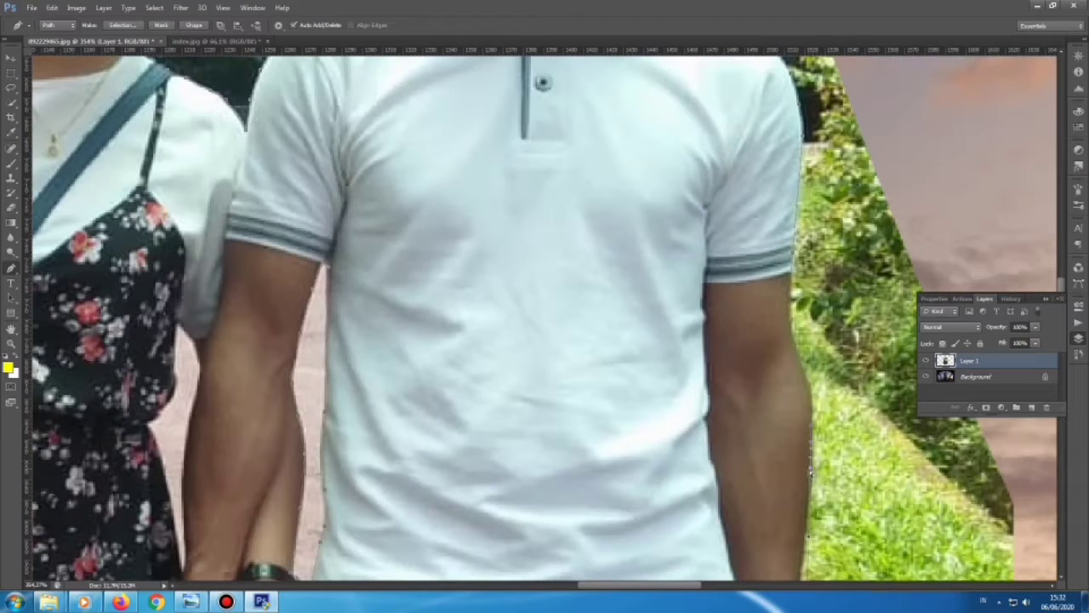
scroll(866, 549, down, 1)
scroll(867, 548, up, 1)
scroll(797, 476, down, 2)
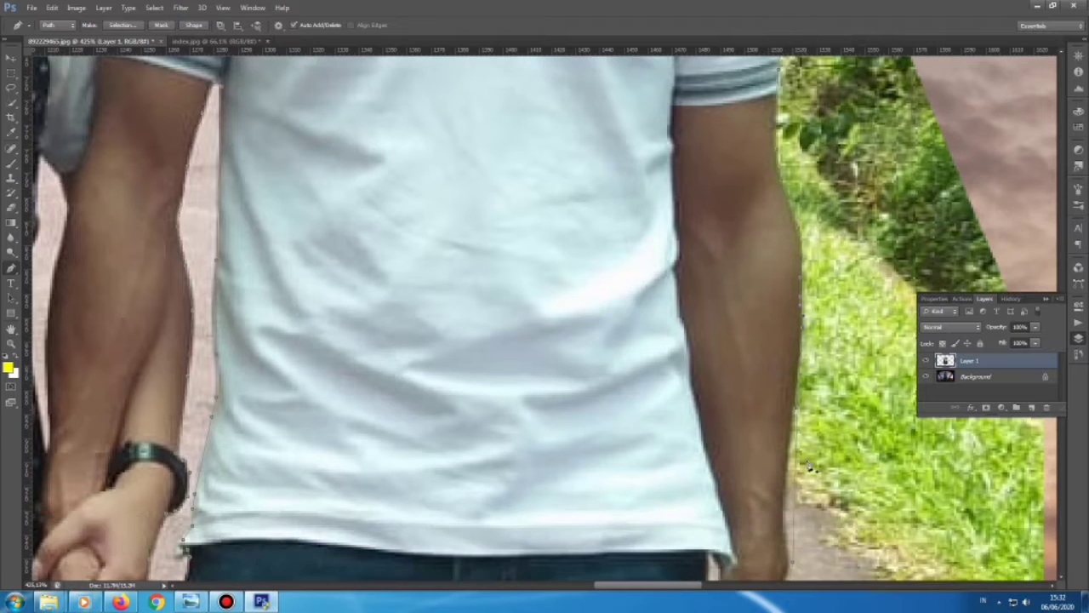
Step: Place Pen anchors down the man's arm edge and around the edge of his hanging hand
click(786, 487)
click(787, 529)
scroll(801, 500, down, 2)
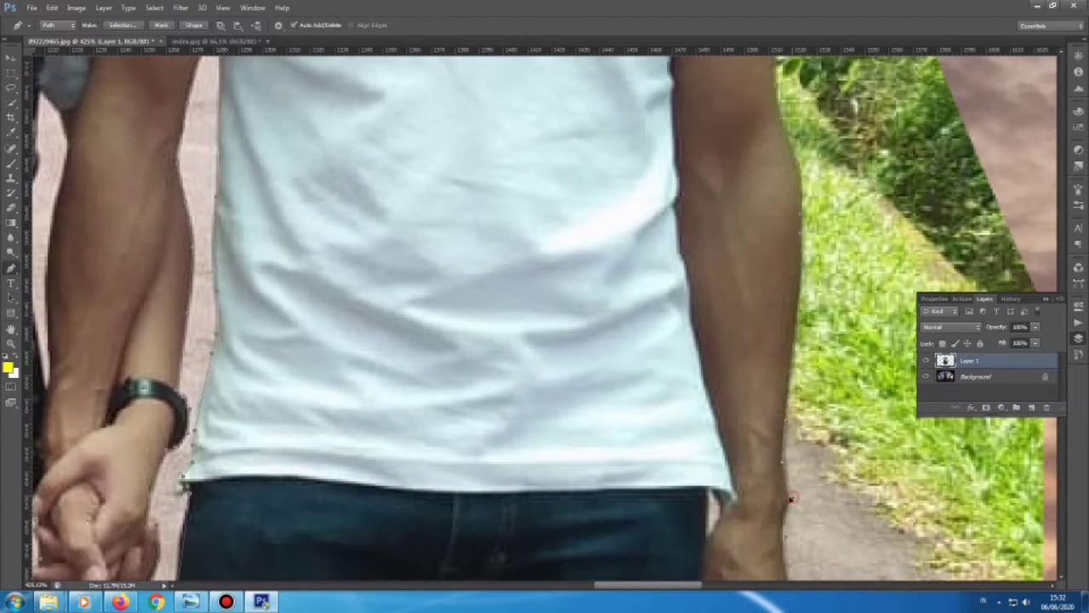
scroll(788, 512, down, 1)
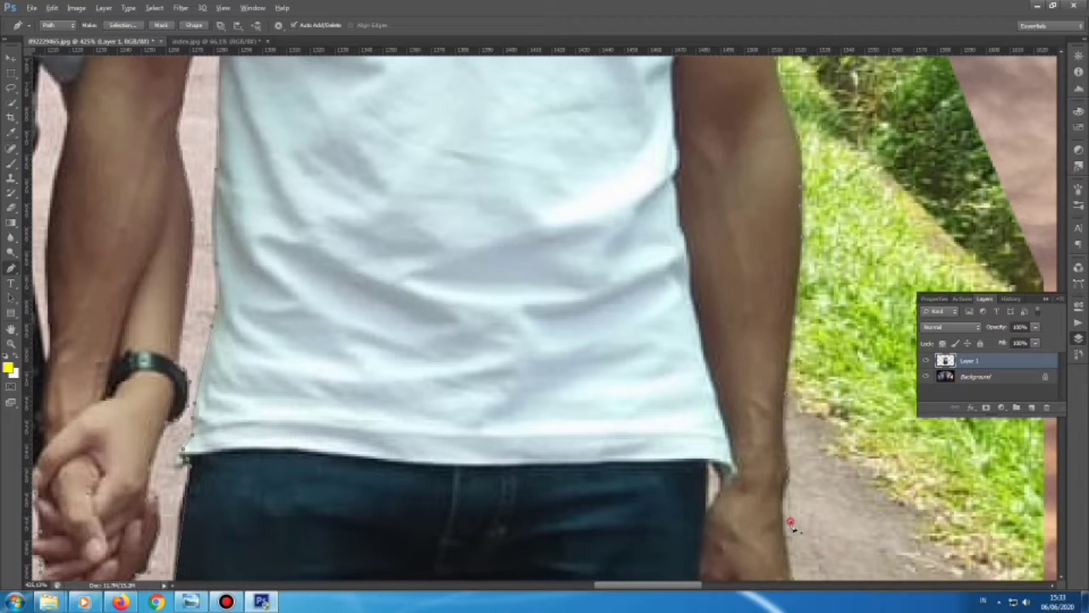
scroll(796, 529, down, 2)
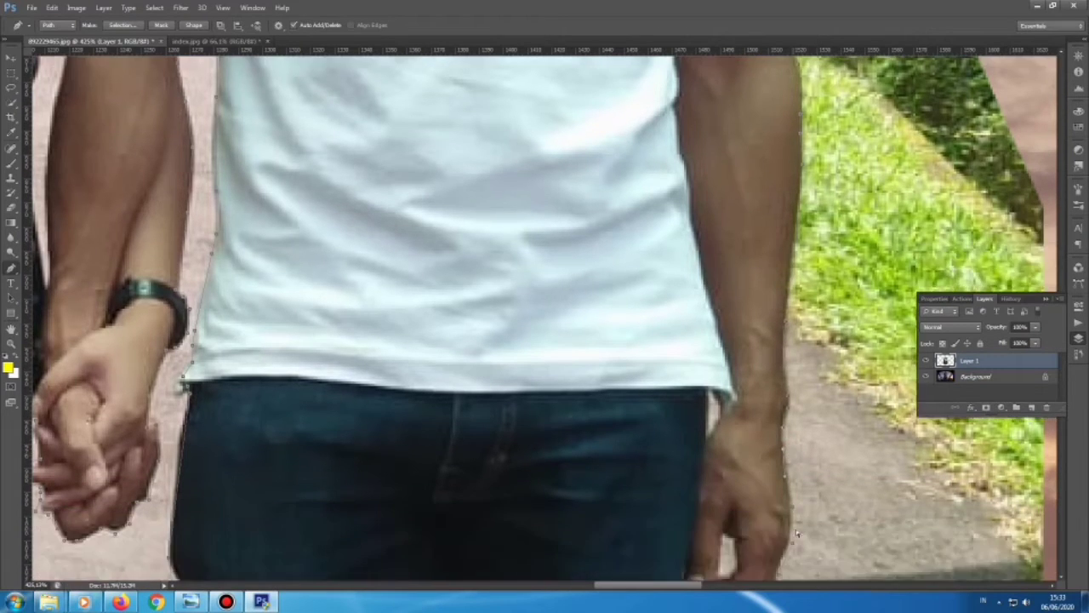
scroll(796, 529, right, 1)
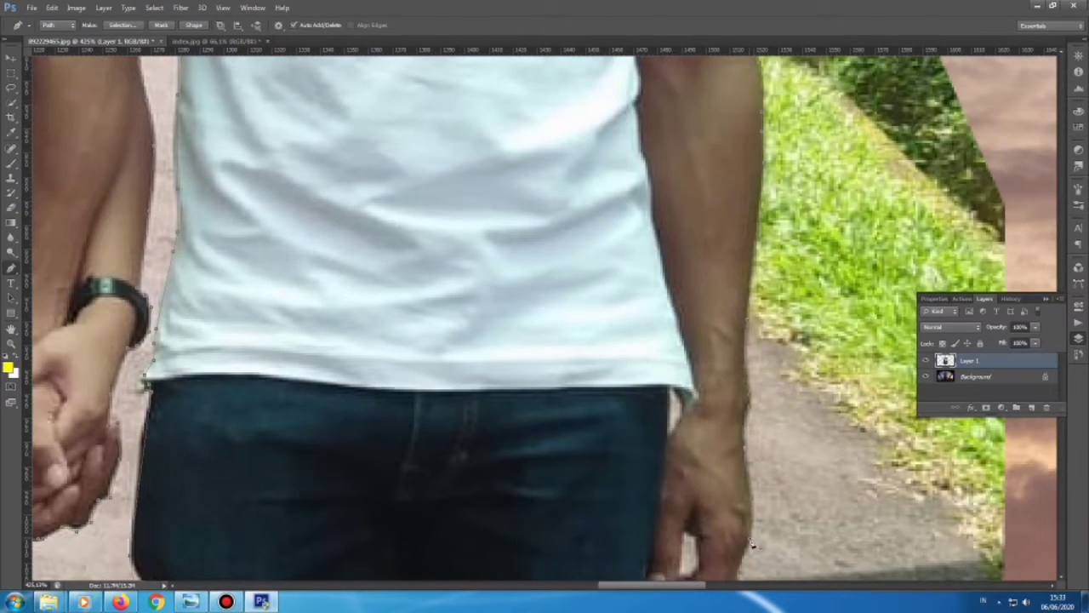
scroll(752, 545, down, 2)
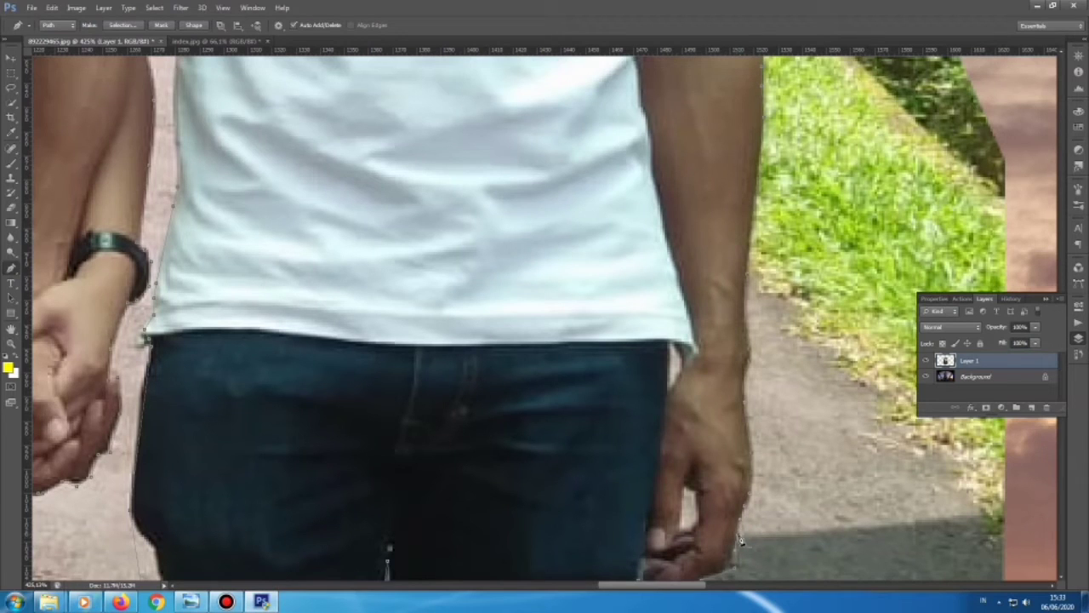
scroll(749, 545, down, 1)
scroll(766, 545, down, 1)
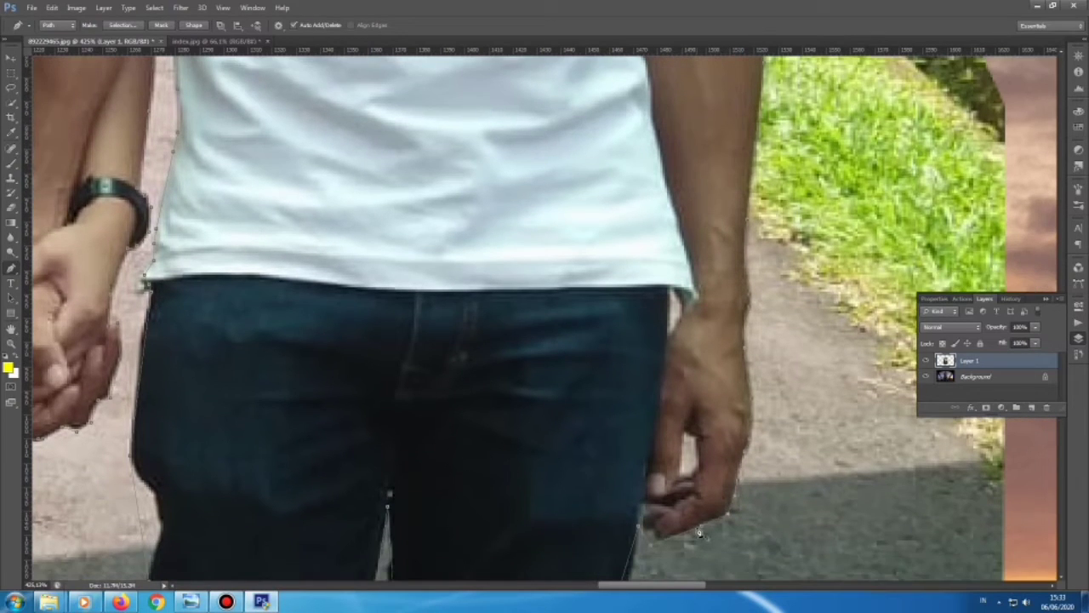
click(653, 534)
scroll(673, 544, left, 1)
scroll(638, 536, down, 2)
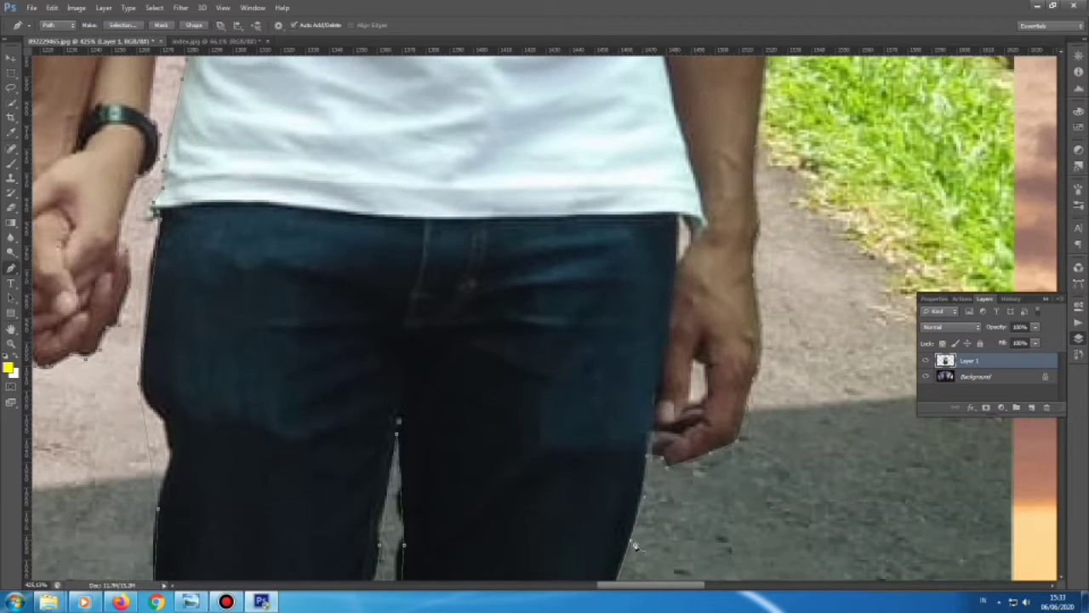
scroll(634, 546, down, 2)
scroll(587, 510, down, 1)
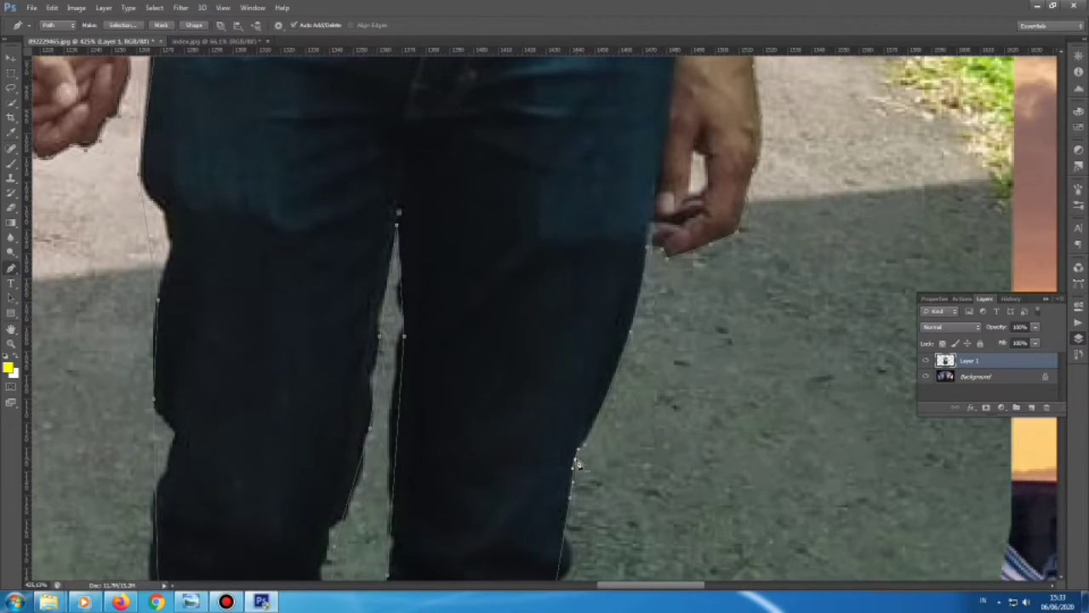
Step: Trace the right jeans leg's outer edge down to the cuff with curved anchors
scroll(574, 442, down, 2)
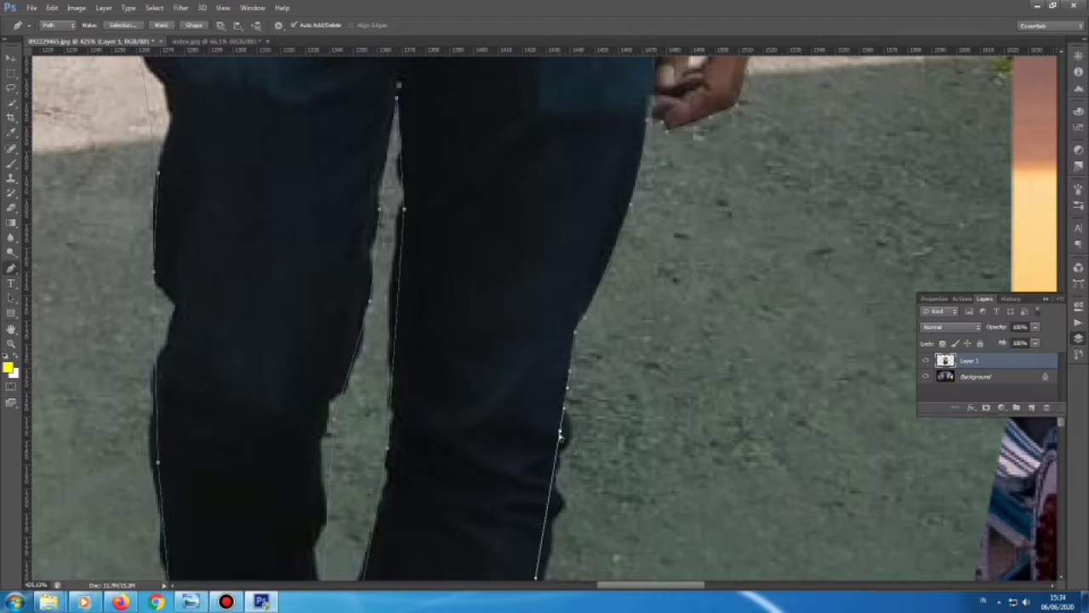
drag(560, 430, 559, 441)
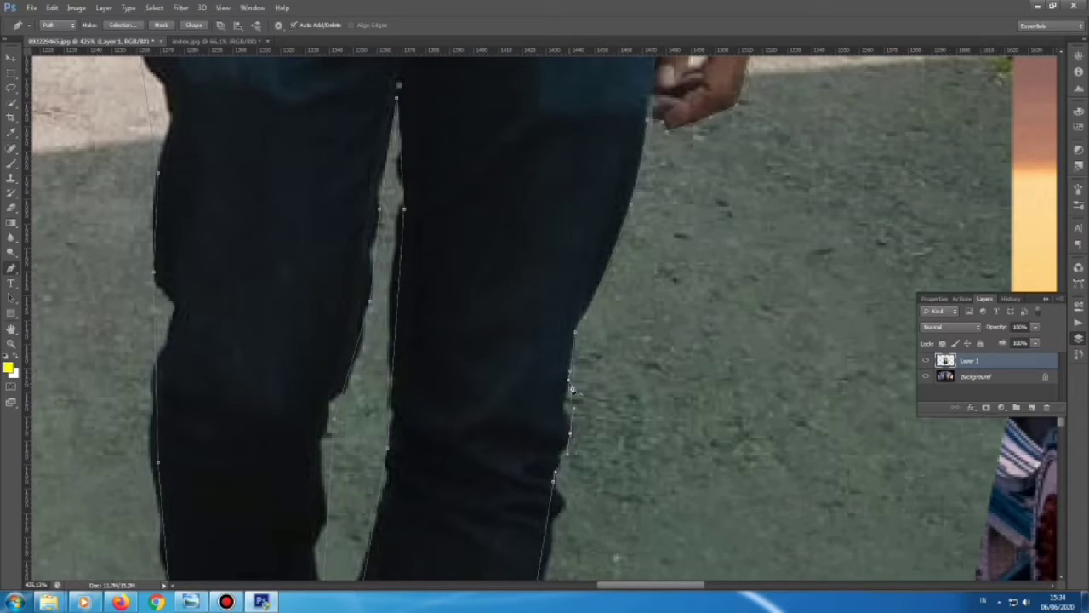
scroll(562, 400, down, 3)
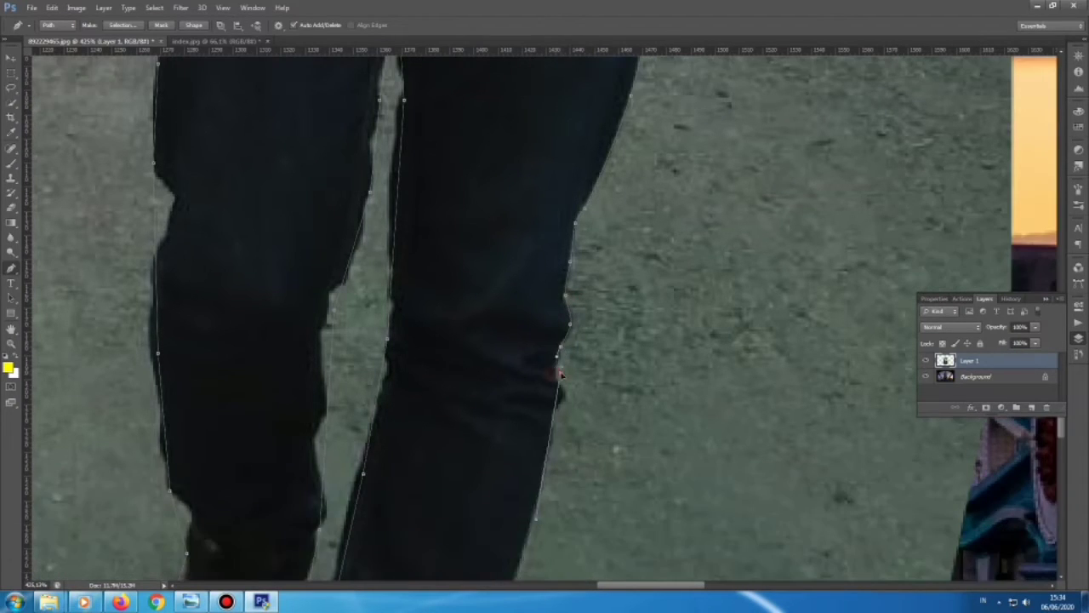
drag(554, 390, 562, 398)
scroll(555, 413, down, 1)
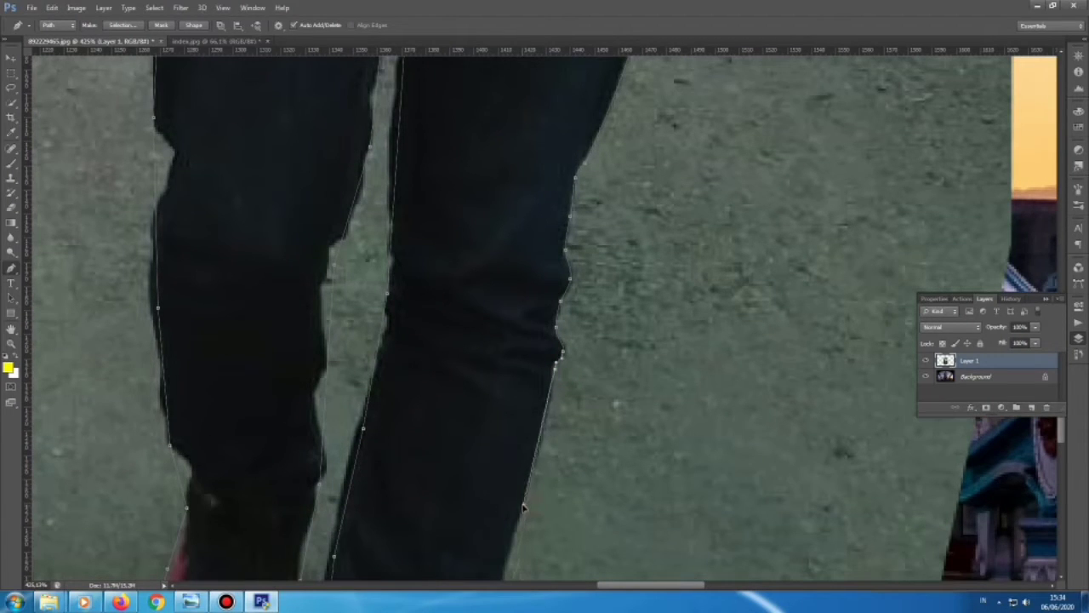
click(536, 461)
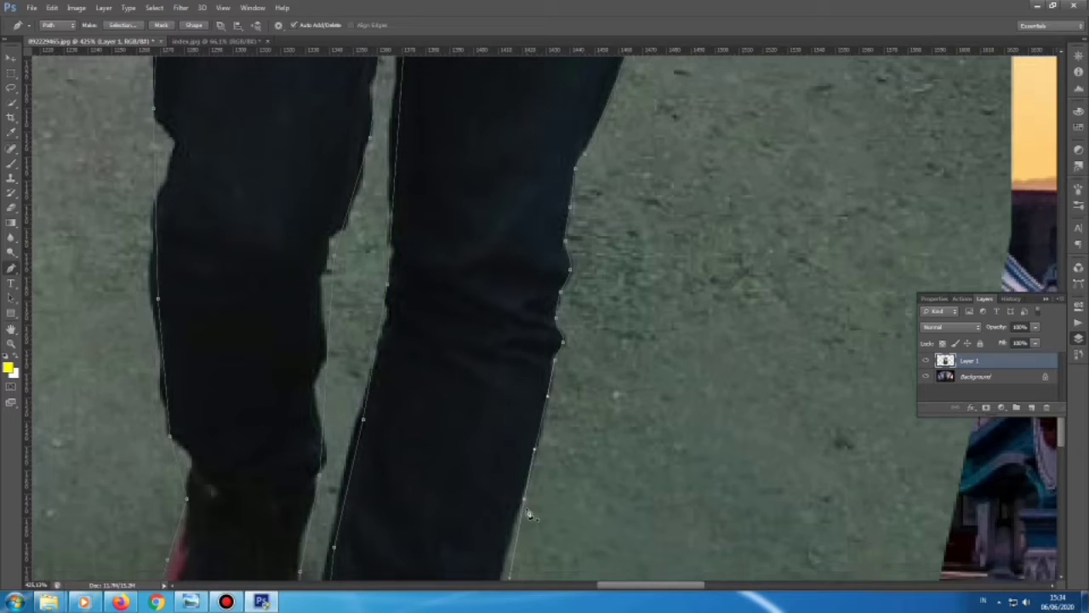
scroll(519, 422, down, 3)
drag(504, 485, 489, 477)
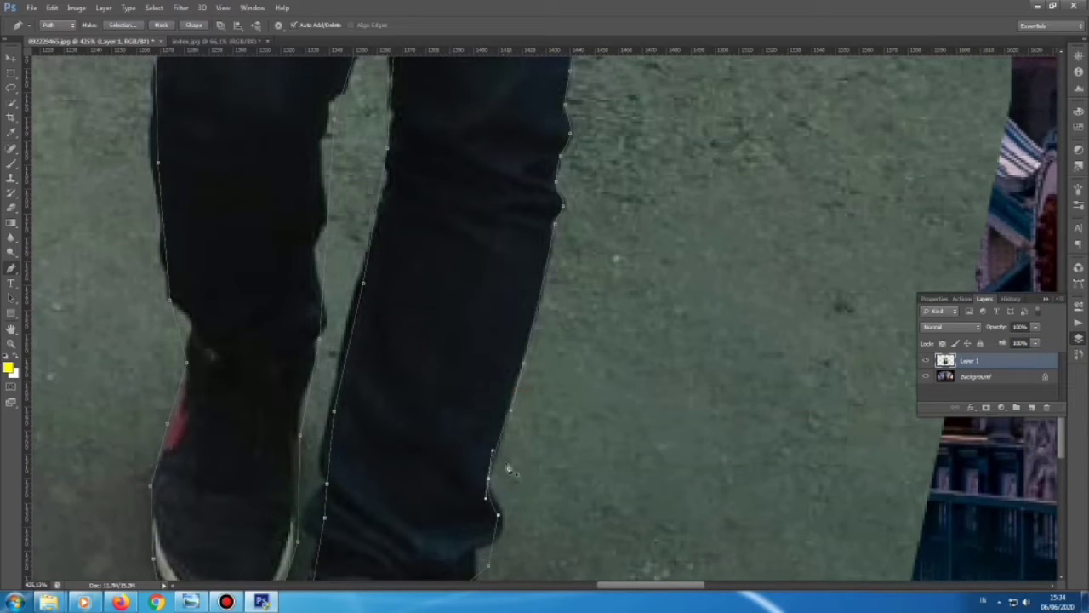
scroll(500, 516, down, 1)
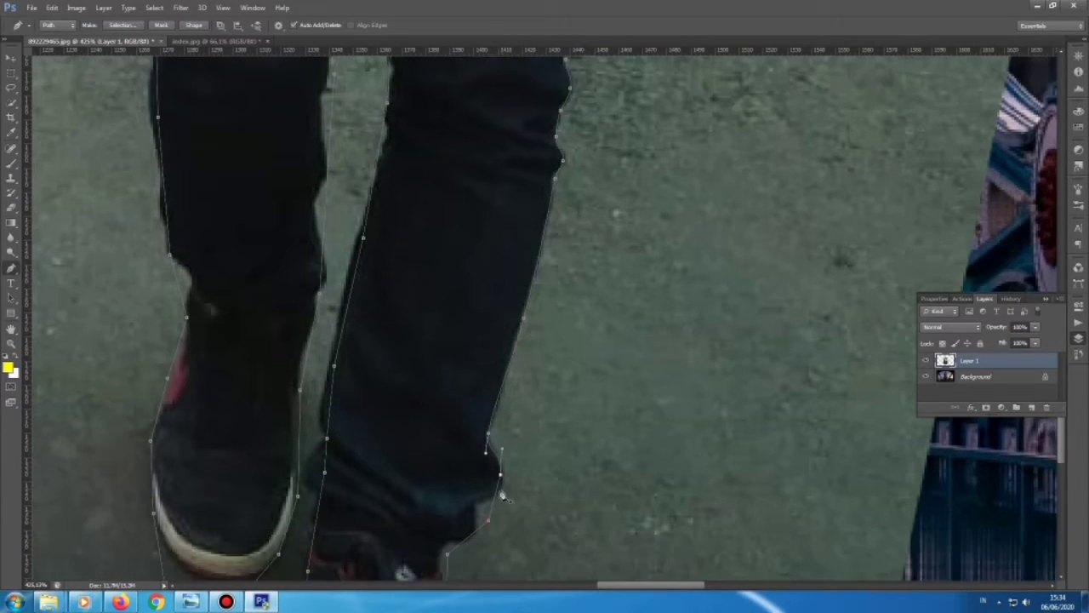
drag(495, 517, 499, 470)
drag(489, 522, 470, 528)
Step: Outline the edge of the right shoe with Pen anchors
scroll(479, 536, down, 2)
scroll(479, 536, down, 1)
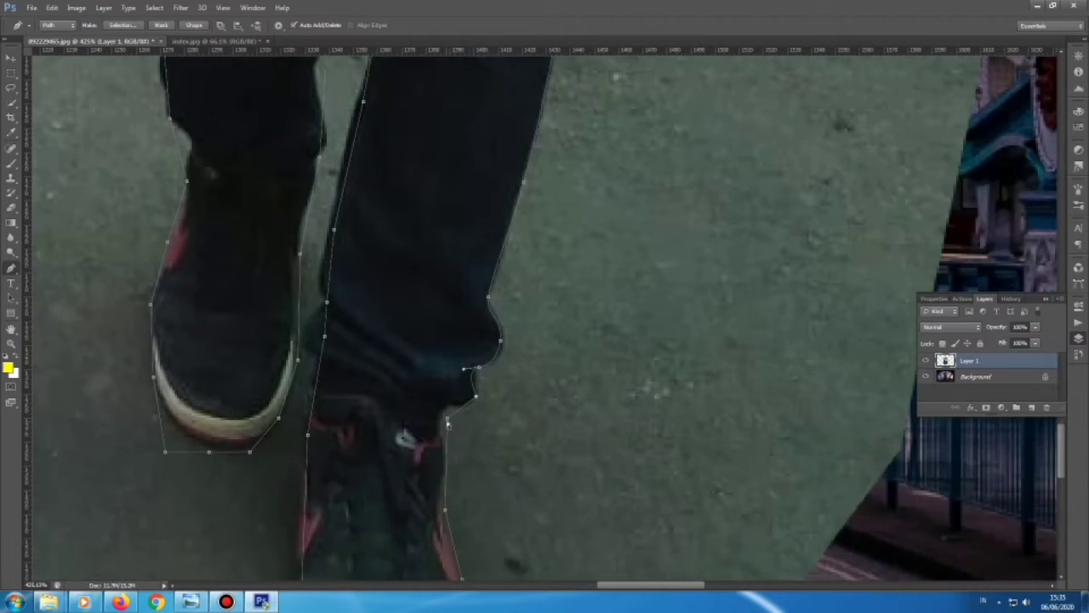
scroll(458, 415, down, 2)
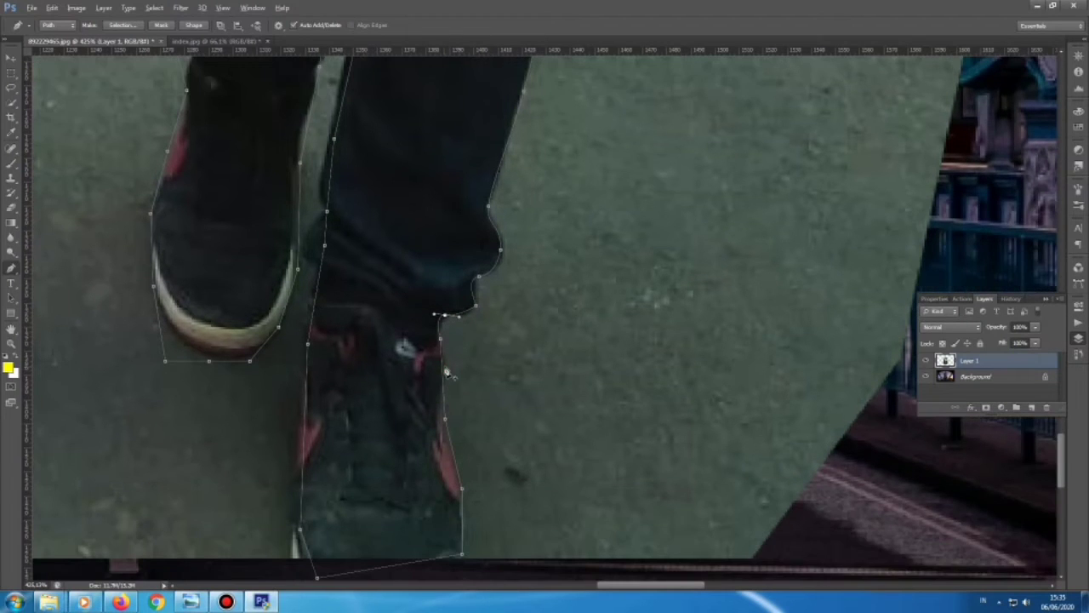
click(444, 363)
click(446, 385)
scroll(468, 451, down, 2)
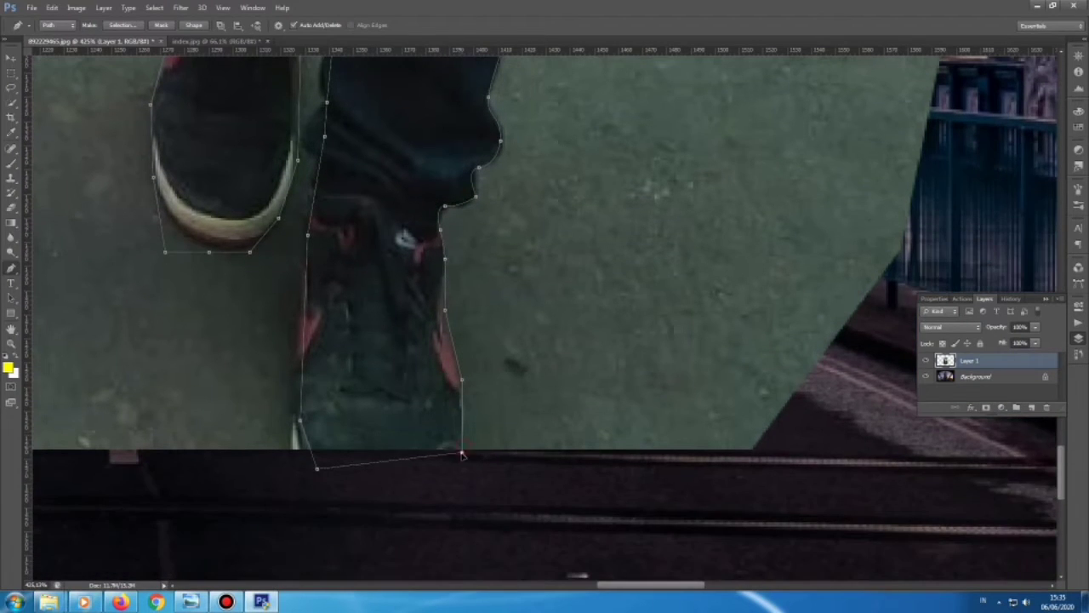
drag(317, 495, 311, 469)
scroll(319, 309, up, 1)
mouse_move(319, 309)
mouse_down()
mouse_move(304, 255)
mouse_move(337, 246)
mouse_move(364, 176)
mouse_move(388, 153)
mouse_move(375, 189)
mouse_up()
Step: Trace the right leg's inner edge, fitting the path to the gap between the legs
scroll(349, 281, up, 1)
scroll(348, 281, up, 1)
scroll(345, 238, up, 2)
scroll(364, 176, up, 1)
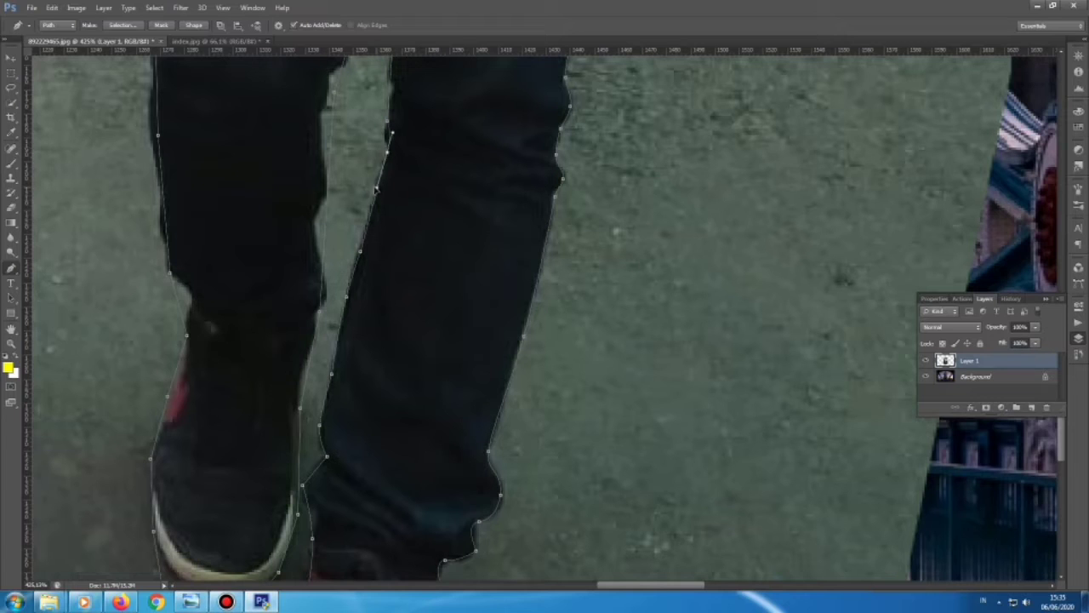
scroll(388, 140, up, 1)
click(393, 137)
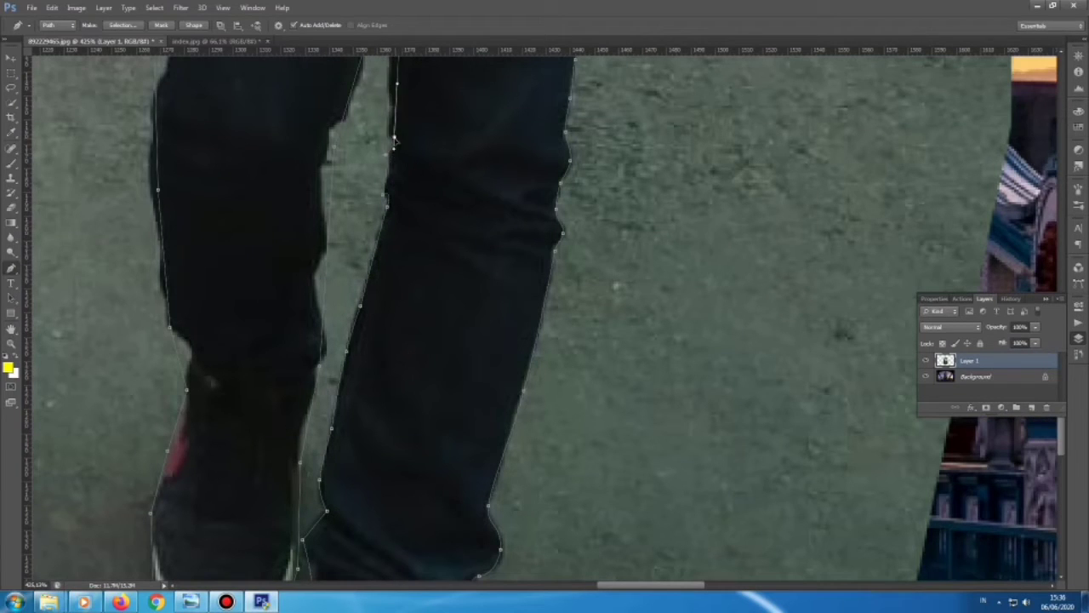
scroll(395, 145, up, 1)
click(400, 123)
scroll(402, 126, up, 1)
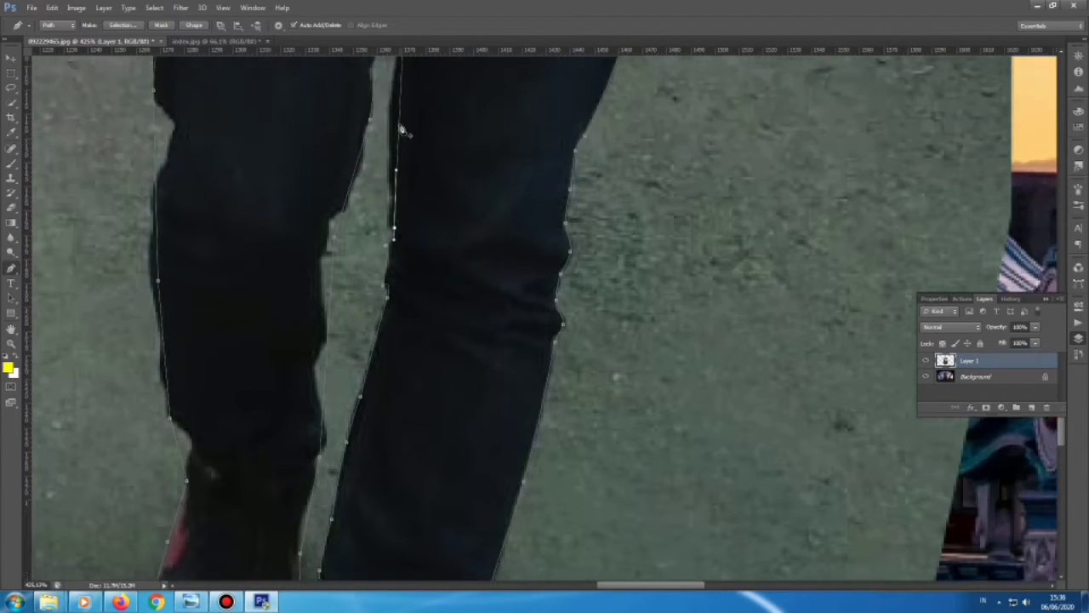
scroll(404, 129, up, 1)
drag(390, 292, 390, 293)
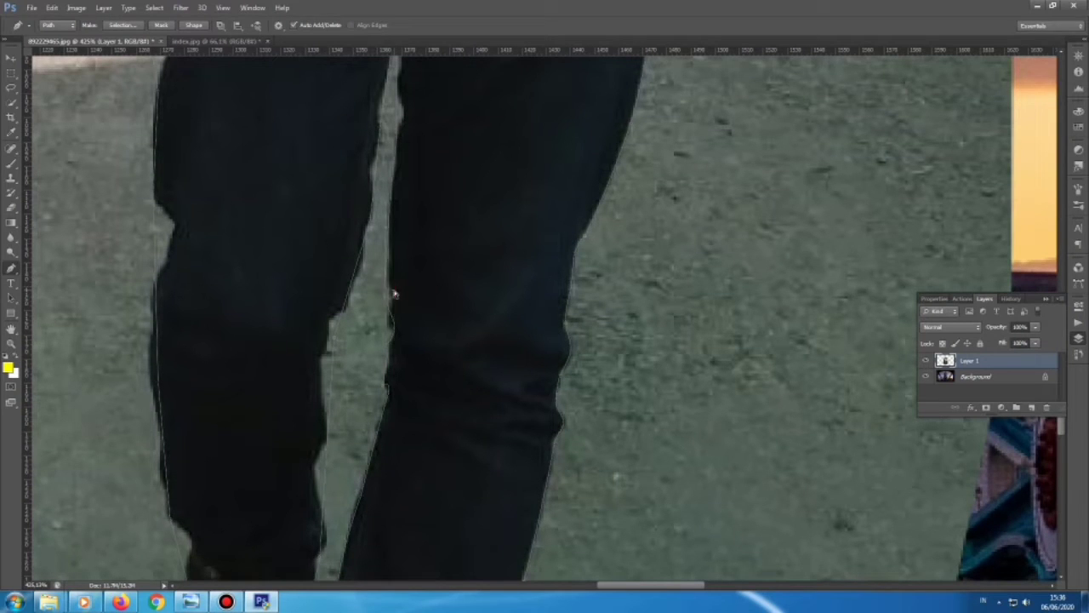
scroll(392, 382, up, 1)
click(391, 349)
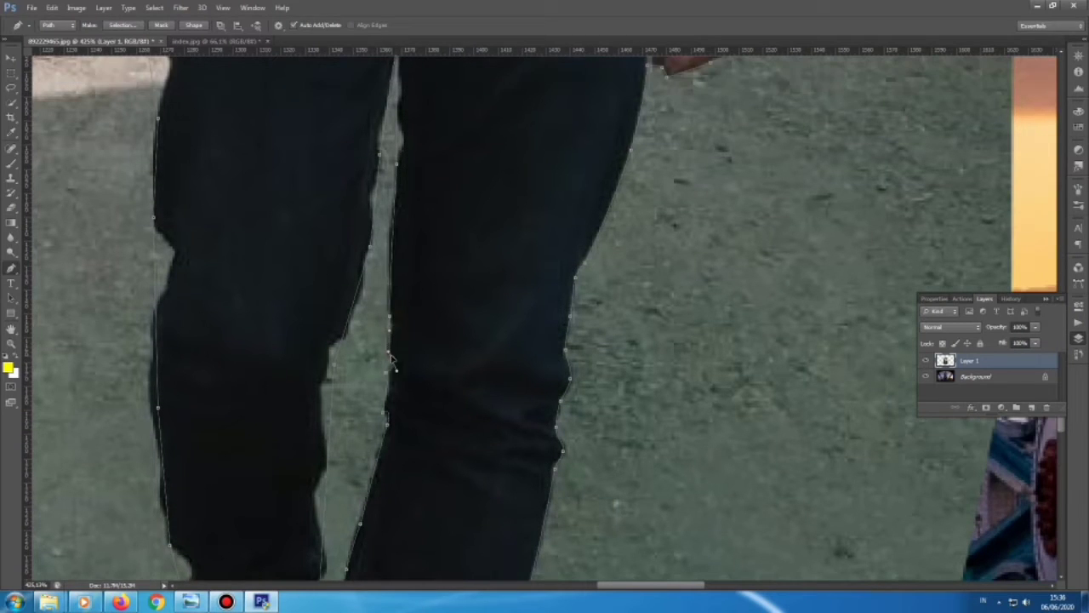
scroll(394, 311, up, 1)
scroll(406, 250, up, 1)
scroll(405, 248, up, 1)
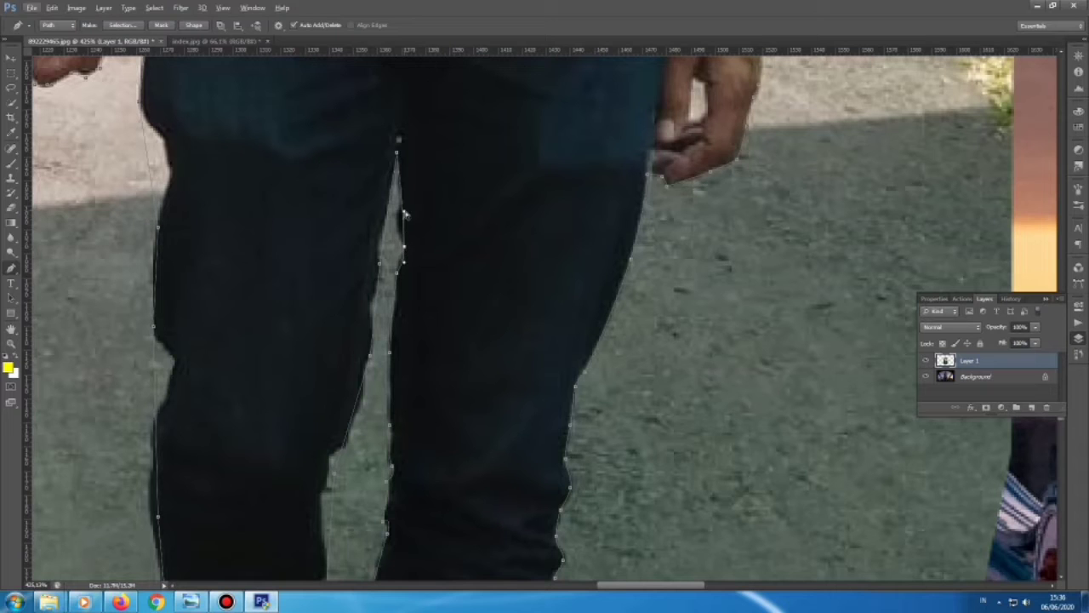
drag(405, 214, 394, 220)
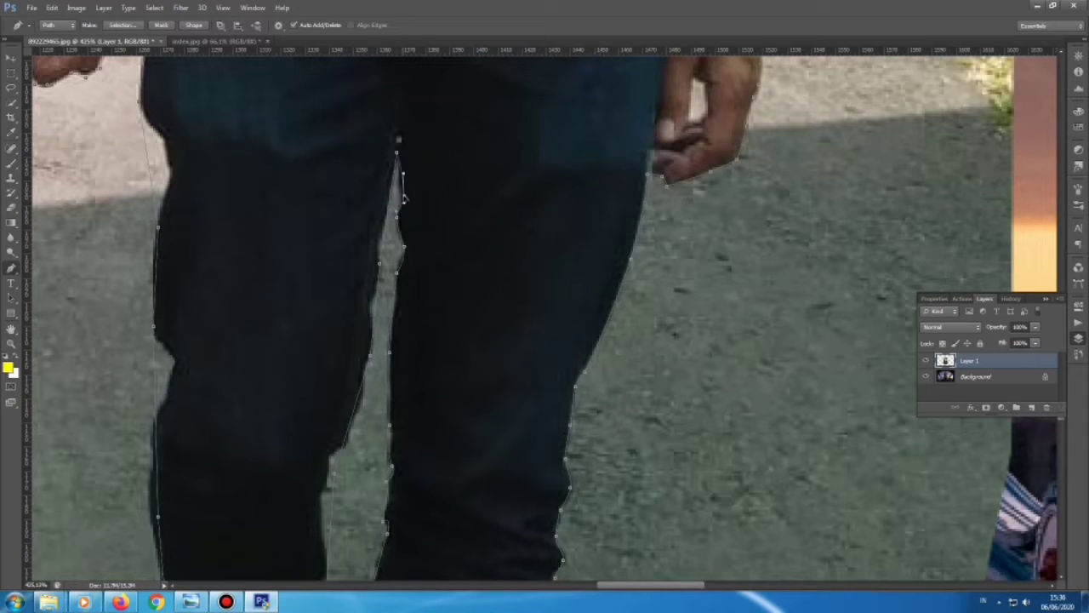
scroll(403, 198, down, 5)
scroll(445, 360, up, 5)
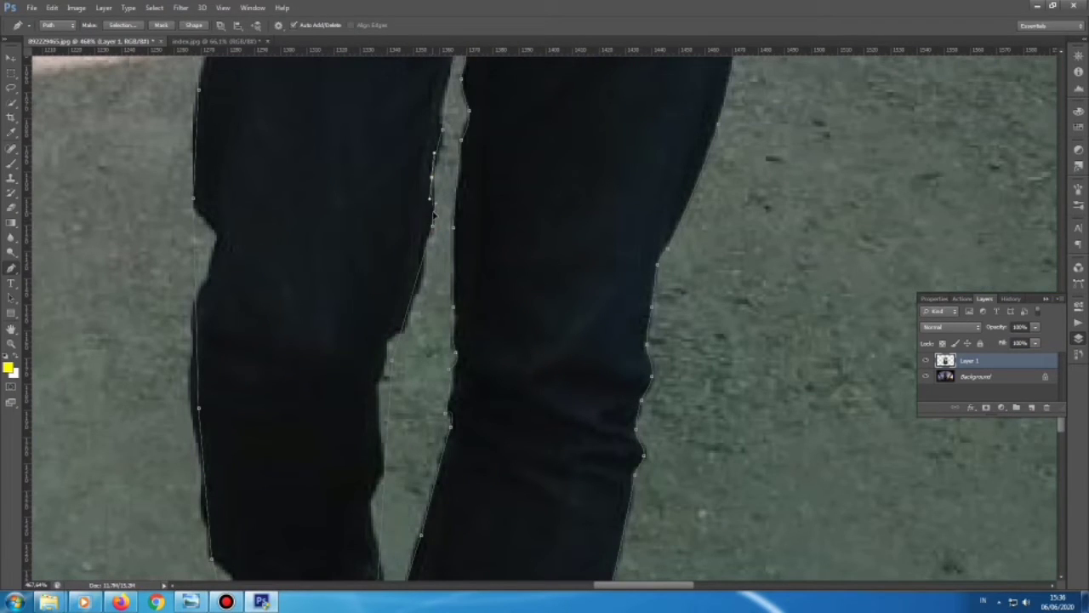
Step: Trace the left leg's inner edge around the knee and down toward the shoe
click(416, 290)
mouse_move(394, 364)
mouse_down()
mouse_move(378, 350)
mouse_move(379, 403)
mouse_up()
click(381, 380)
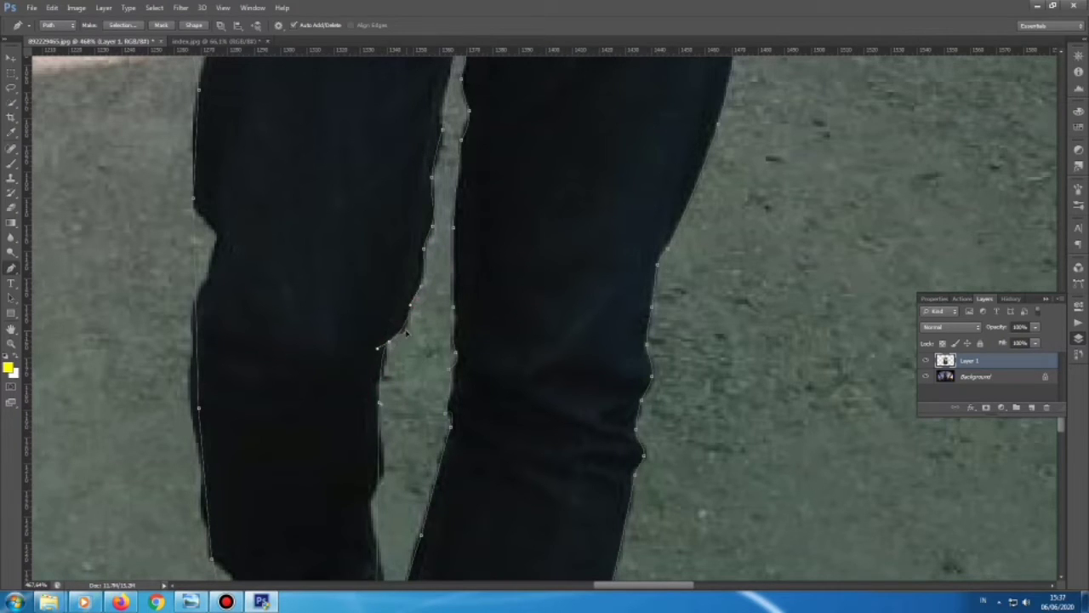
scroll(395, 333, down, 3)
drag(379, 364, 385, 359)
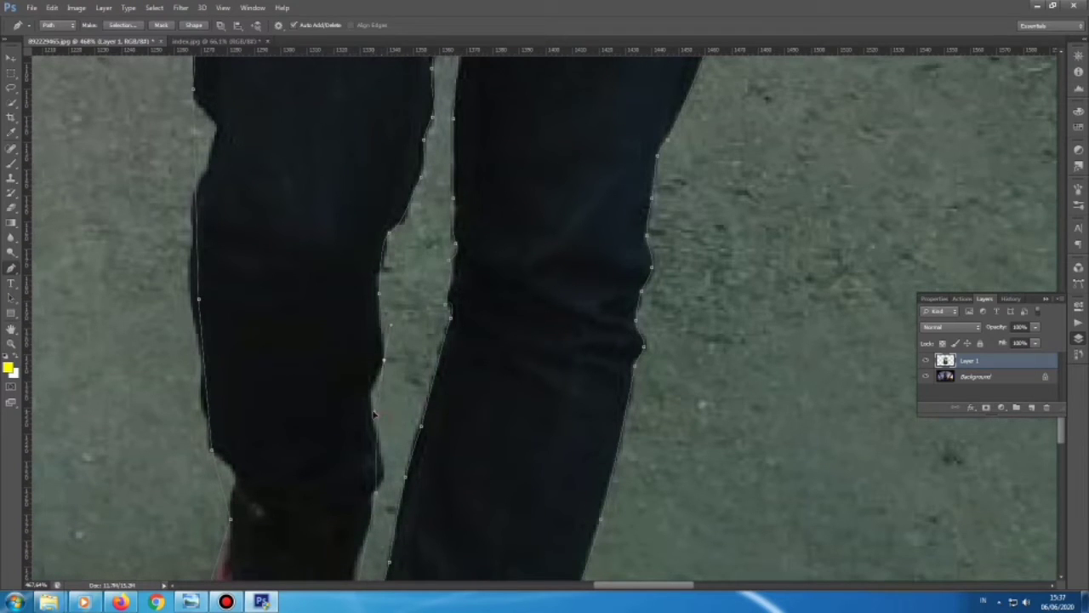
drag(382, 412, 371, 415)
click(379, 452)
scroll(379, 457, down, 1)
scroll(380, 460, down, 2)
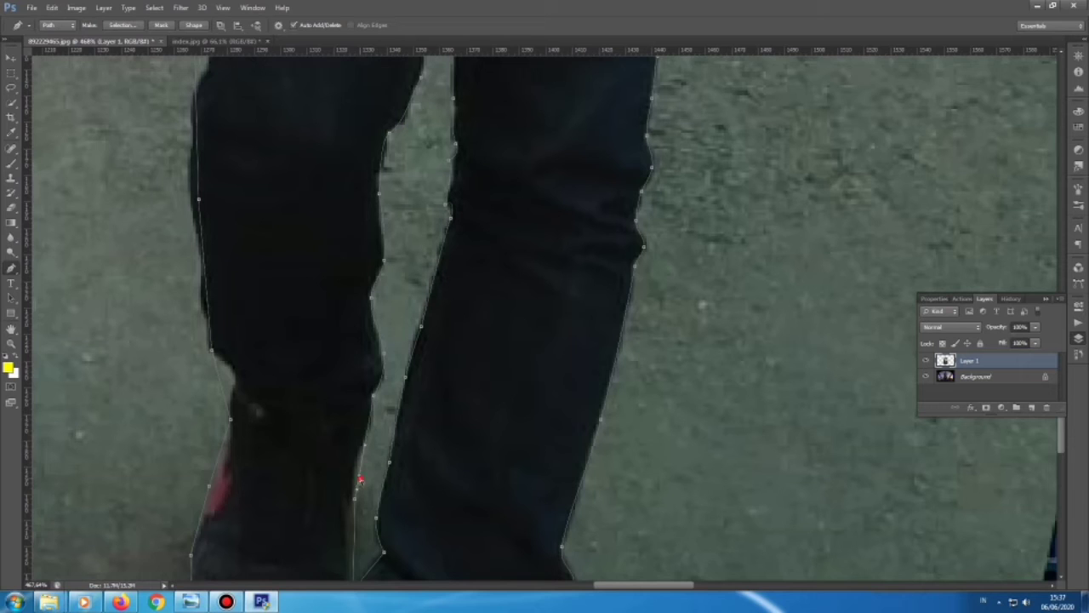
scroll(357, 472, down, 2)
alt+scroll(353, 464, down, 1)
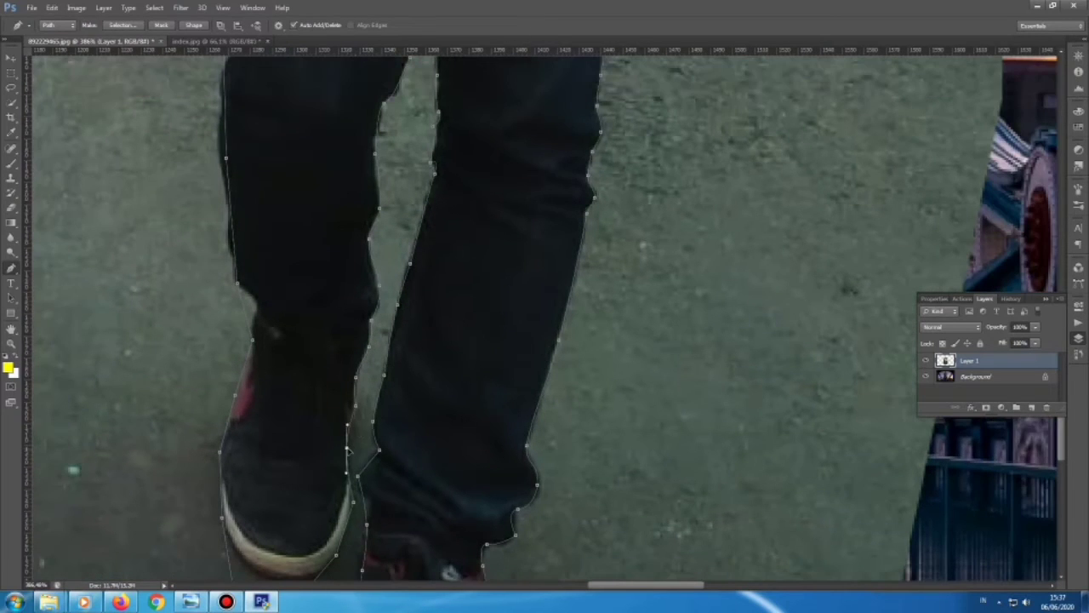
scroll(347, 451, down, 1)
scroll(347, 451, down, 1)
scroll(347, 453, down, 1)
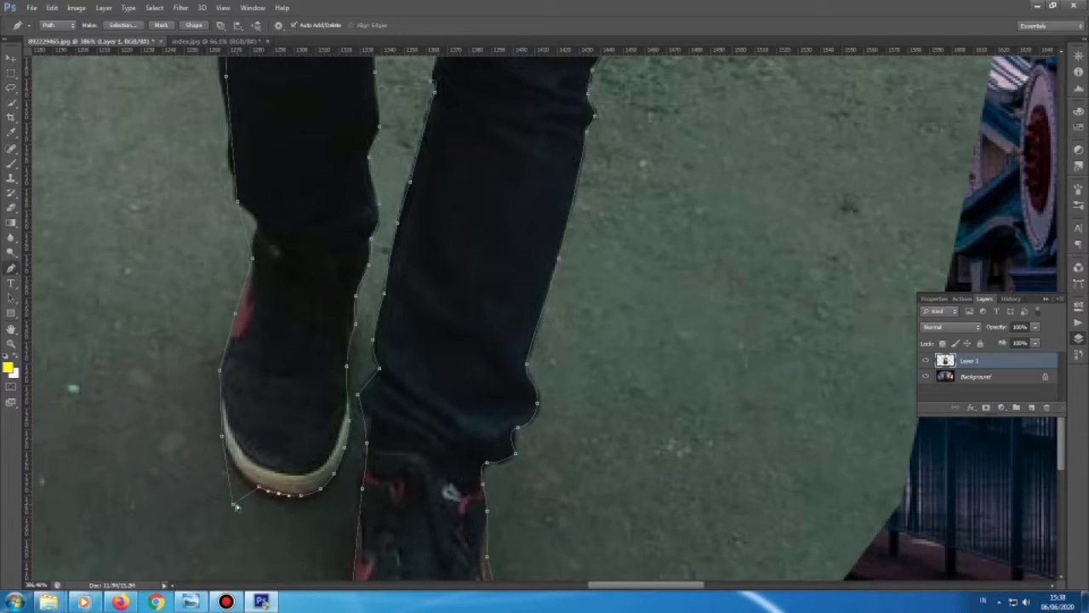
drag(235, 505, 239, 475)
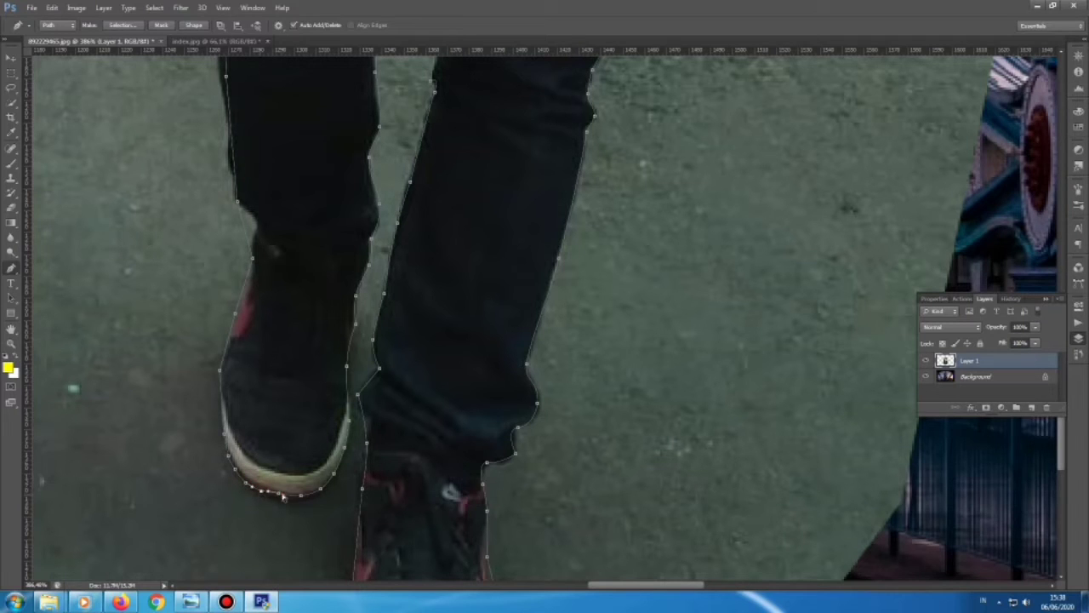
alt+scroll(272, 224, down, 1)
scroll(275, 280, up, 3)
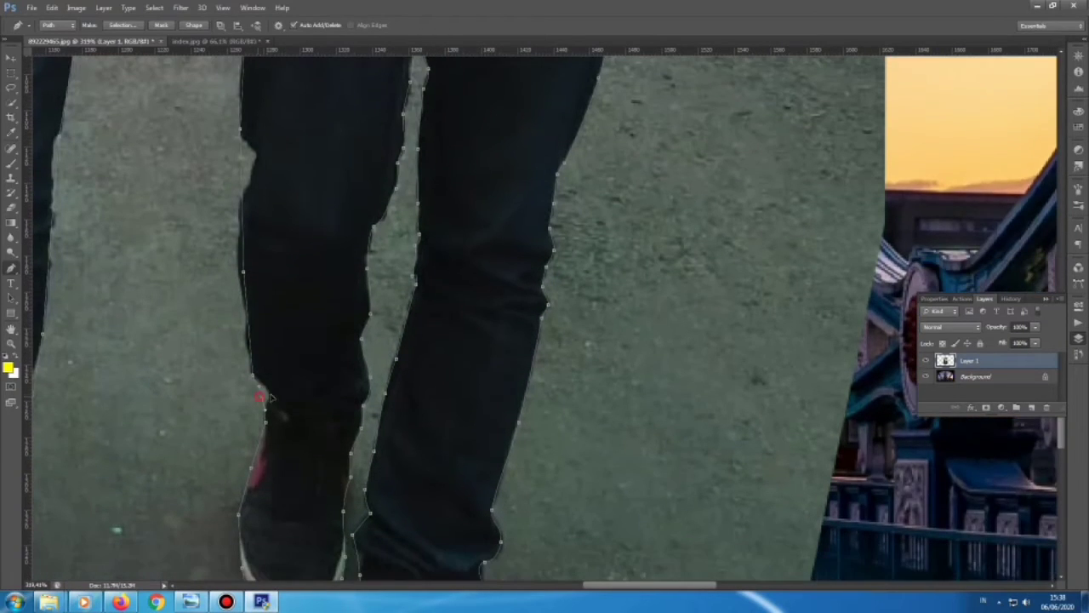
scroll(251, 361, up, 1)
scroll(258, 246, up, 1)
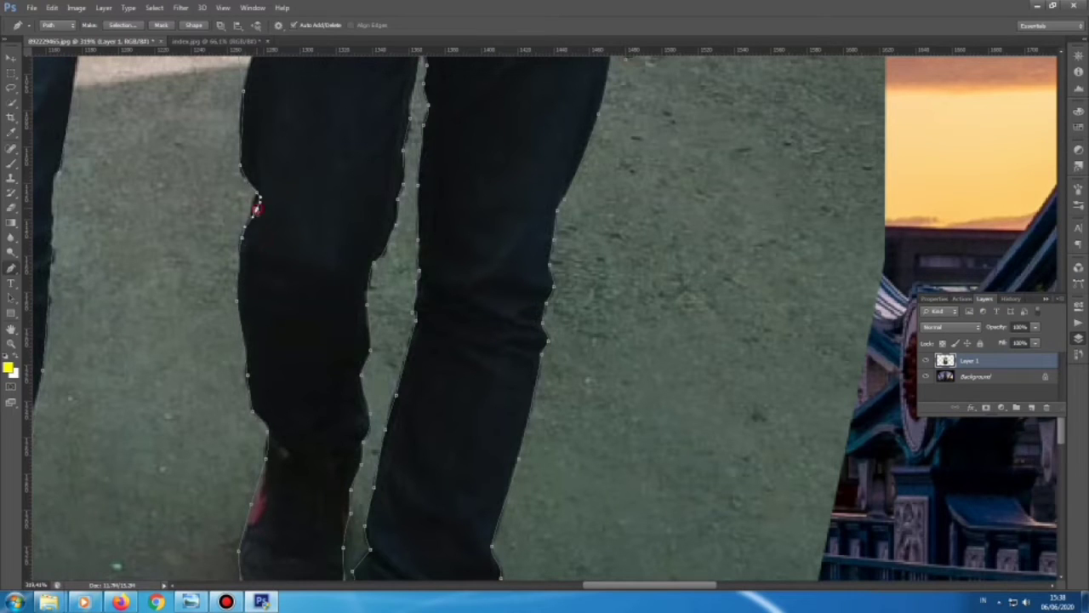
scroll(257, 209, up, 5)
scroll(297, 212, up, 1)
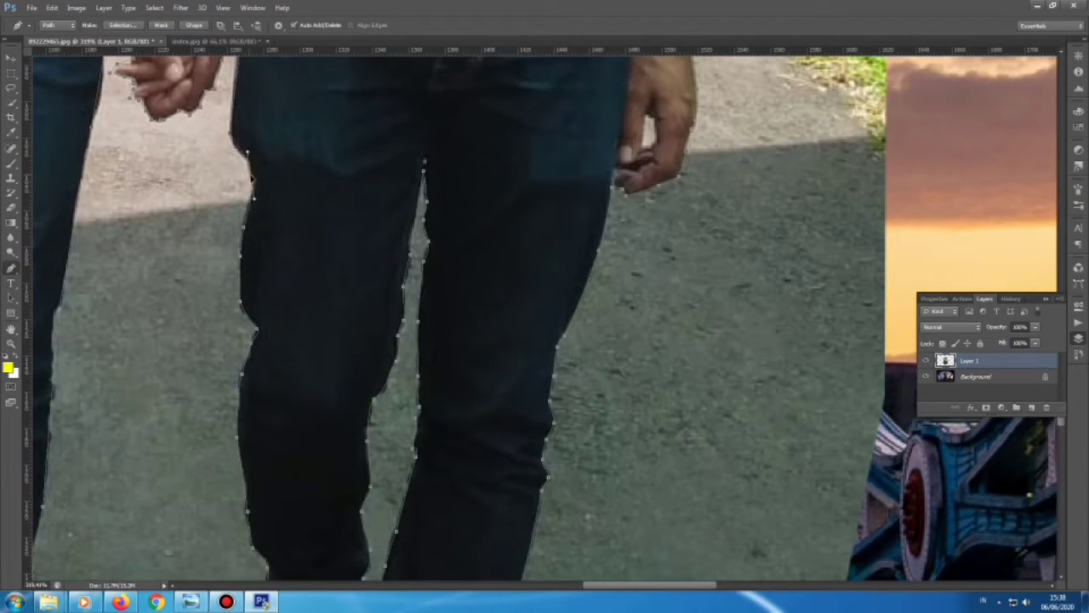
scroll(229, 140, up, 2)
scroll(247, 170, up, 4)
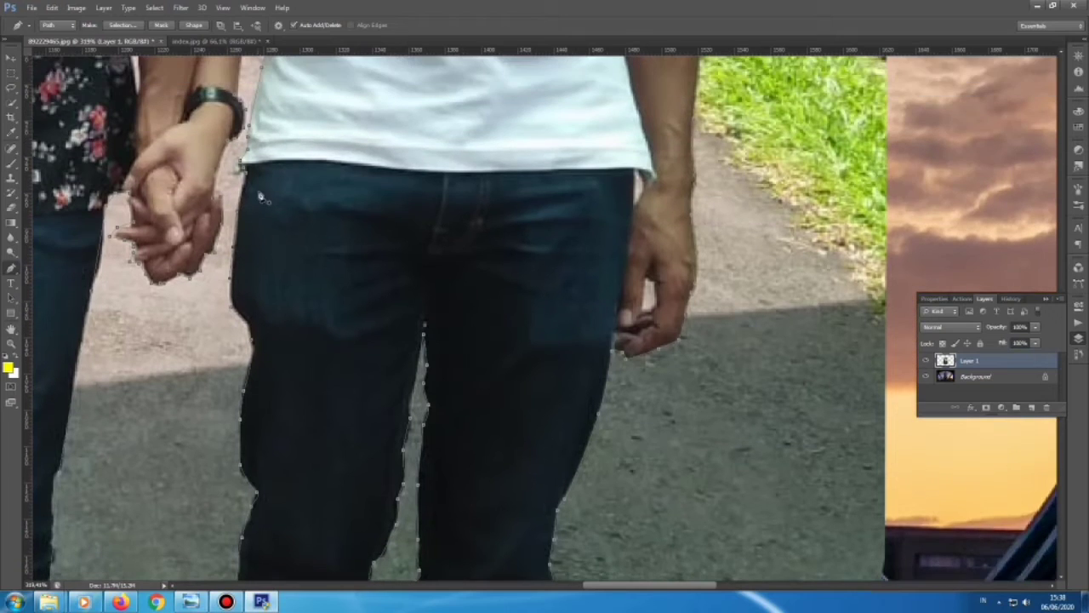
scroll(214, 254, up, 5)
scroll(217, 289, down, 2)
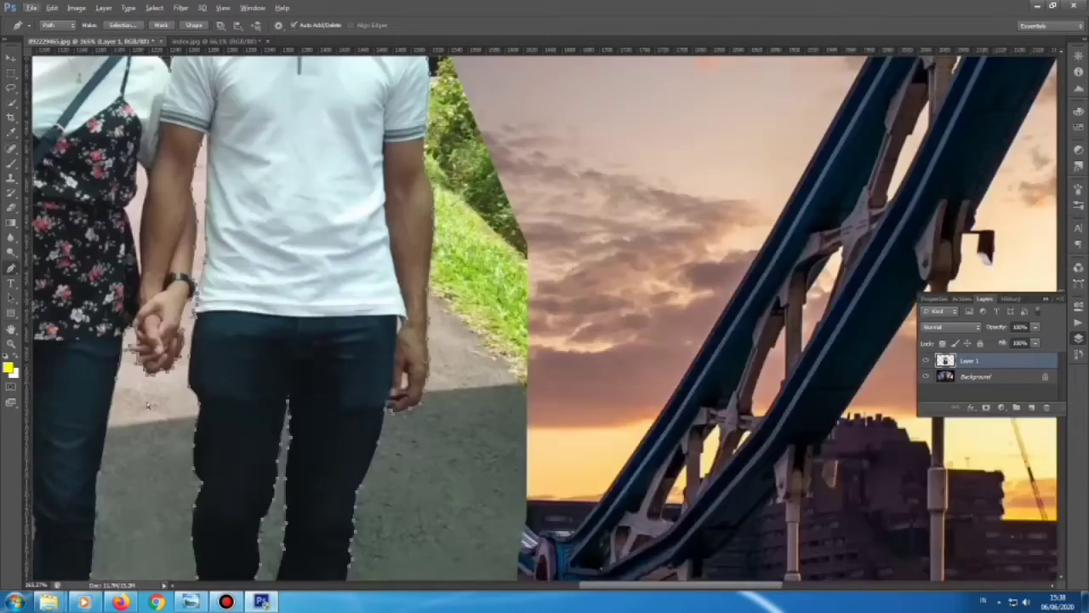
scroll(220, 339, down, 1)
scroll(220, 339, up, 5)
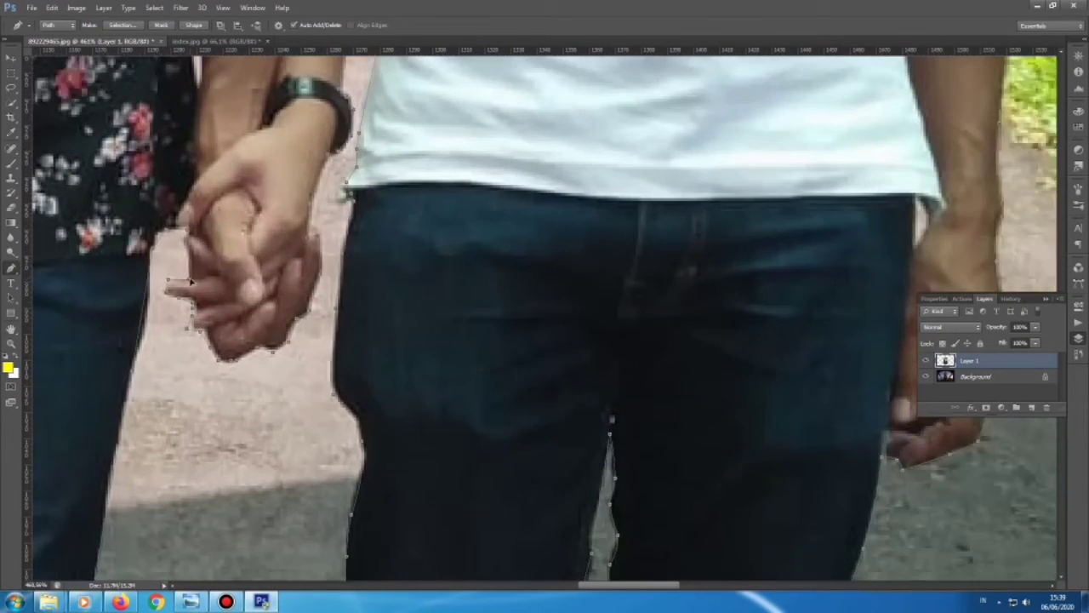
scroll(202, 334, left, 2)
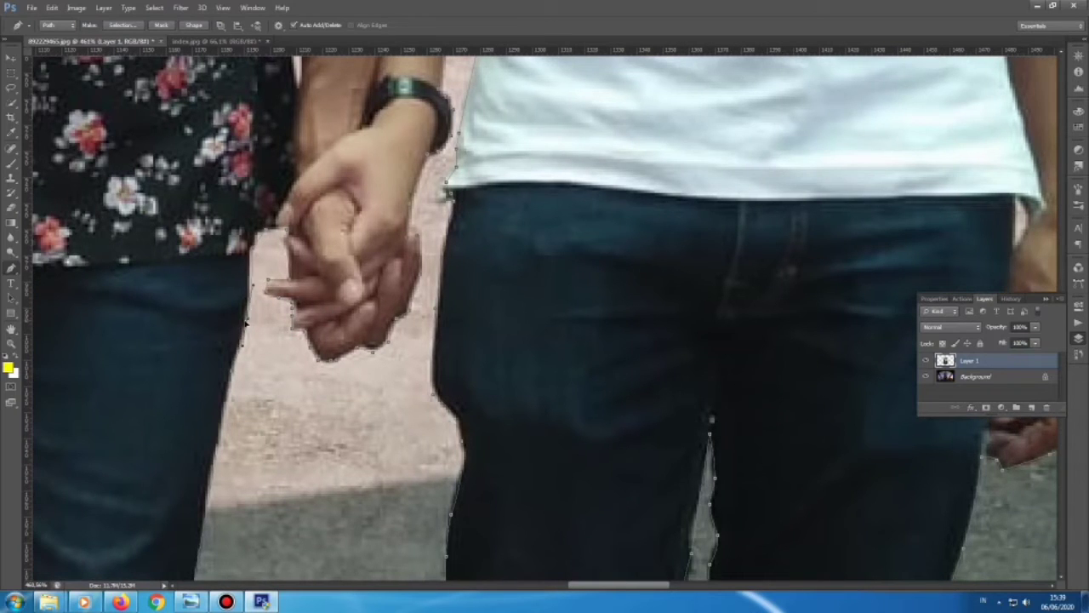
scroll(213, 342, down, 3)
Step: Scroll down the canvas to check the finished path around the couple's shoes
scroll(199, 391, down, 1)
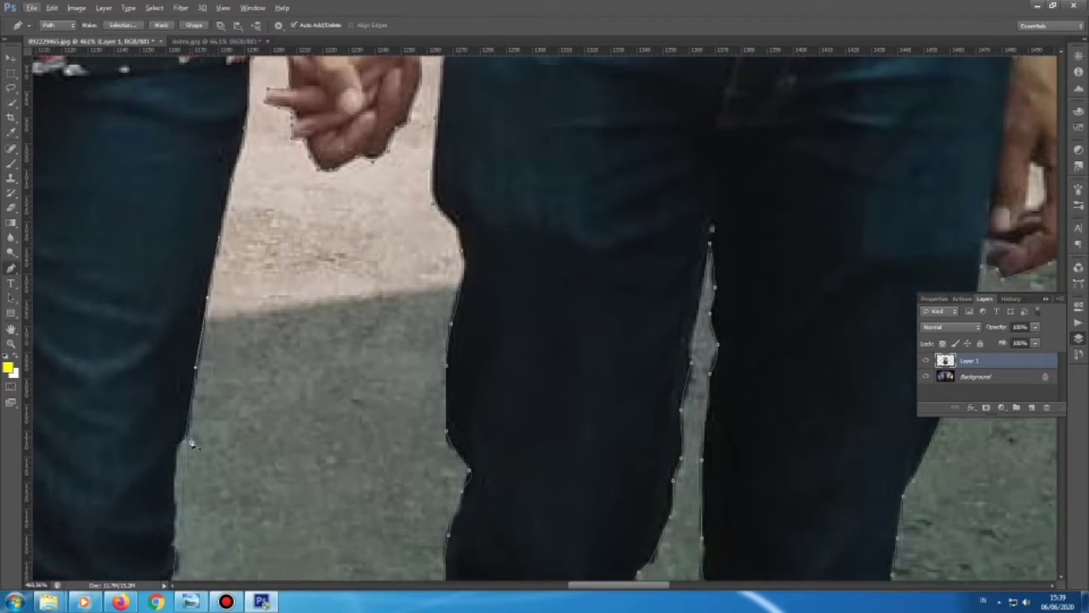
scroll(189, 426, down, 1)
scroll(174, 439, down, 1)
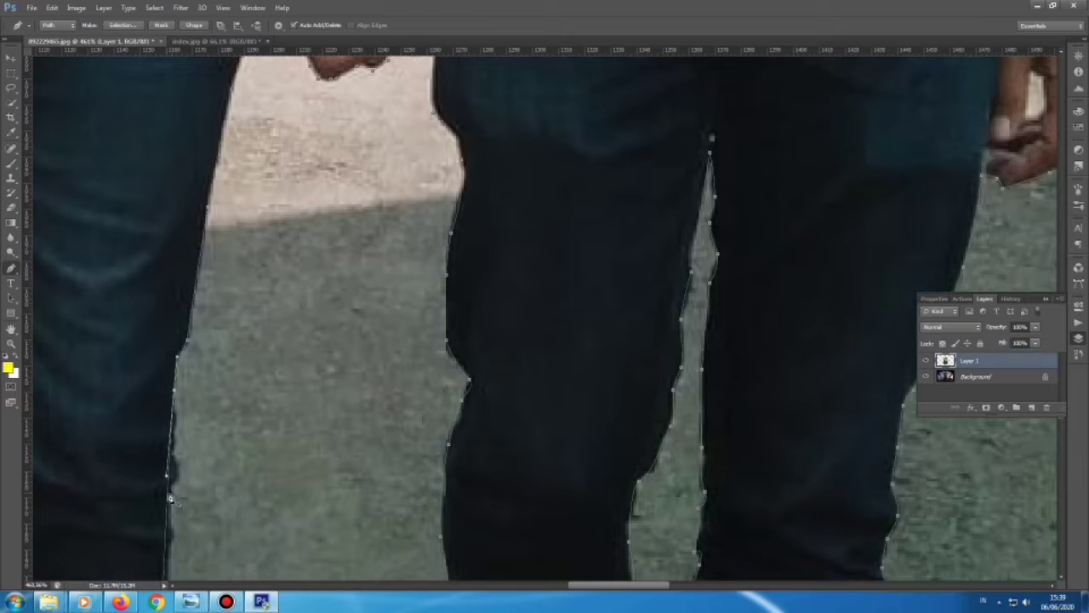
scroll(174, 468, down, 1)
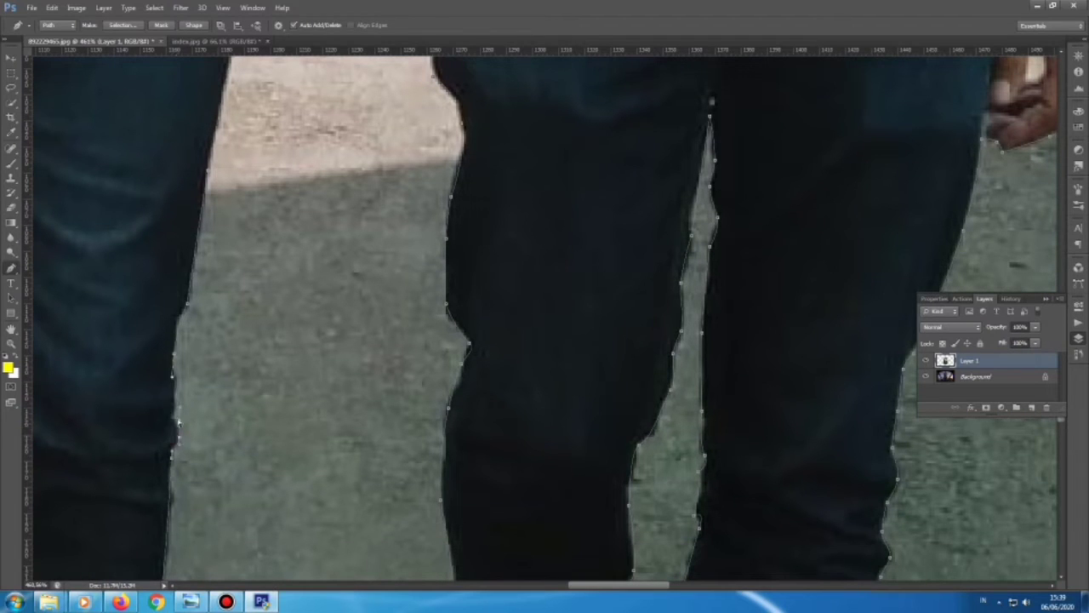
scroll(229, 428, down, 3)
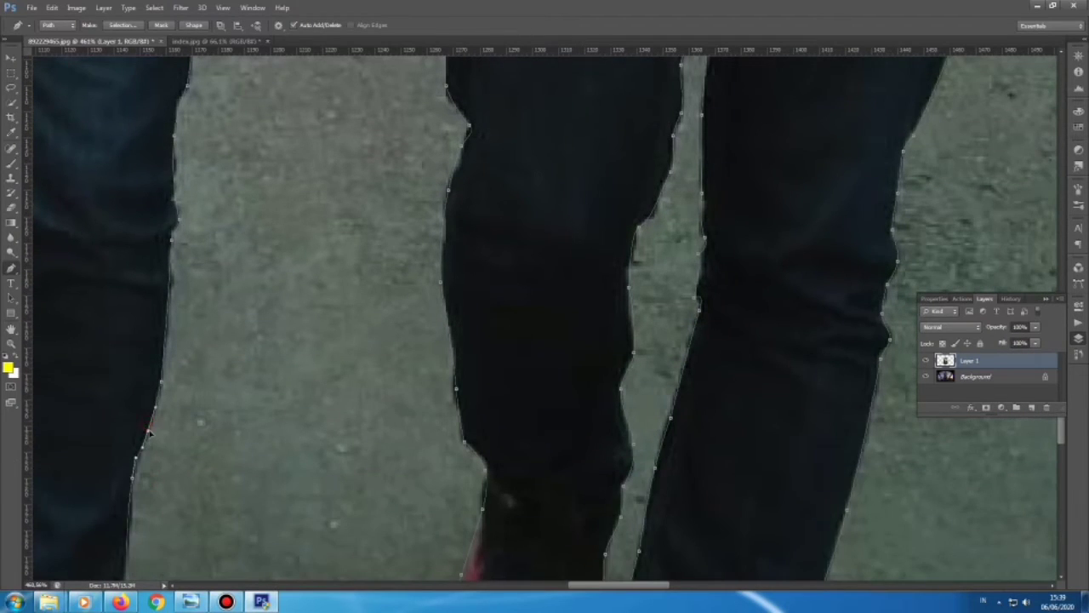
scroll(129, 445, down, 2)
scroll(126, 400, down, 1)
scroll(116, 355, down, 2)
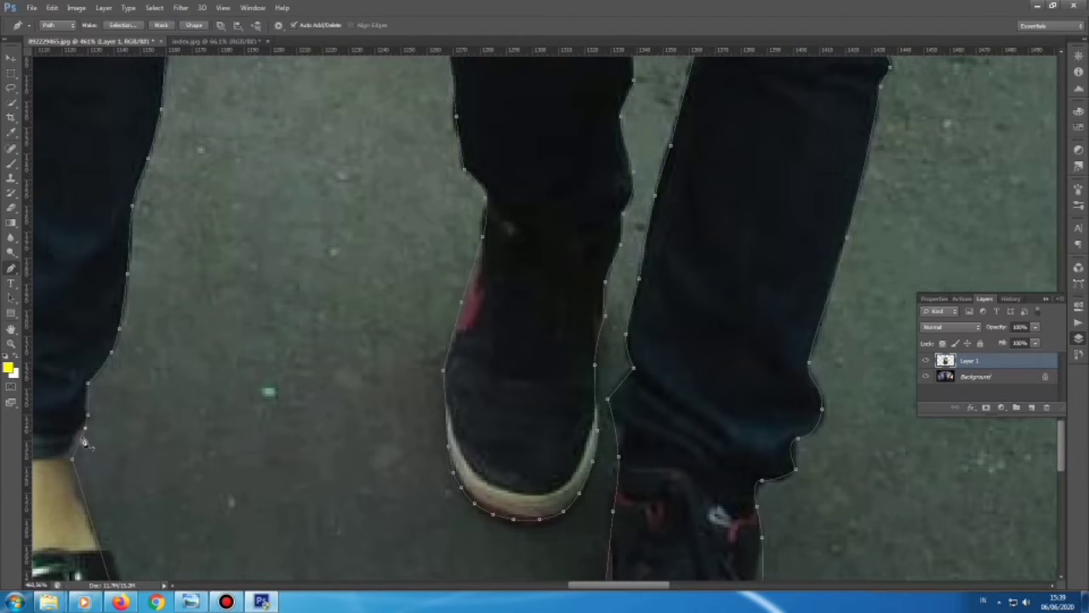
scroll(84, 440, down, 1)
scroll(83, 447, down, 3)
scroll(83, 455, up, 2)
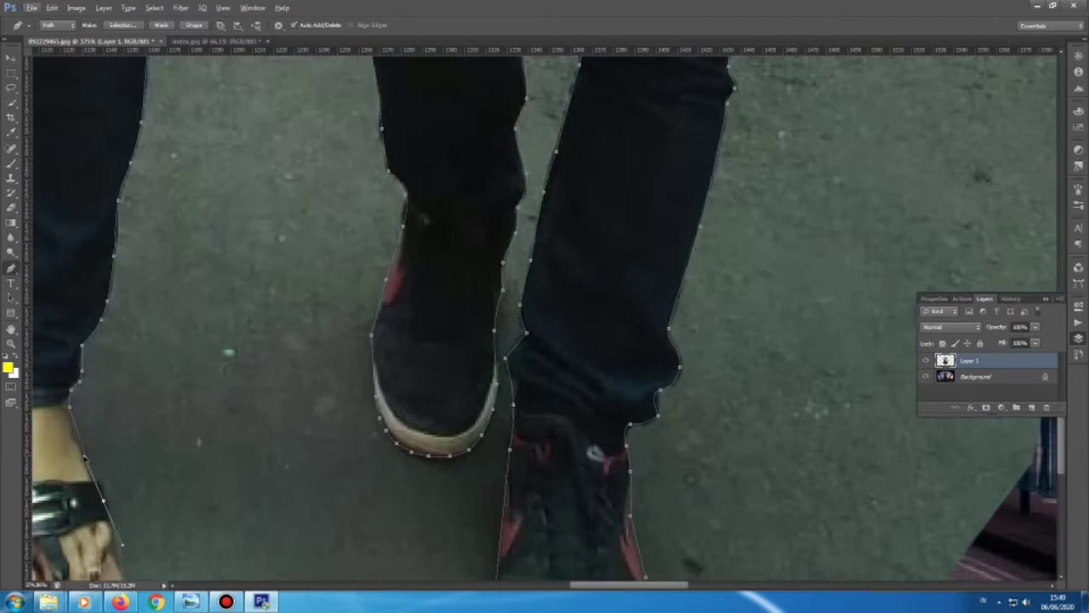
scroll(93, 468, down, 2)
scroll(124, 464, down, 1)
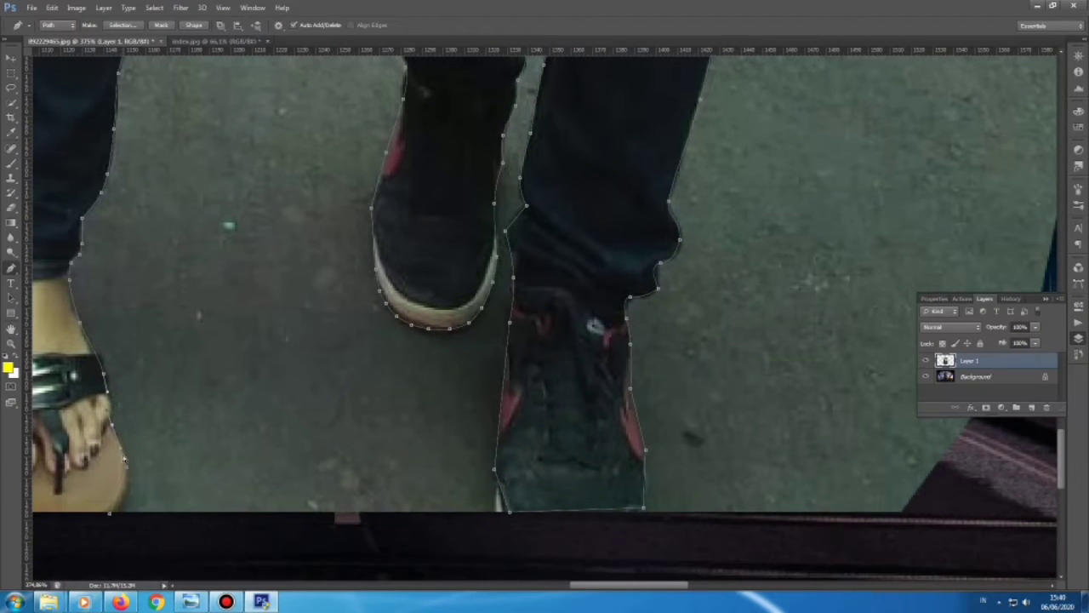
scroll(113, 504, down, 2)
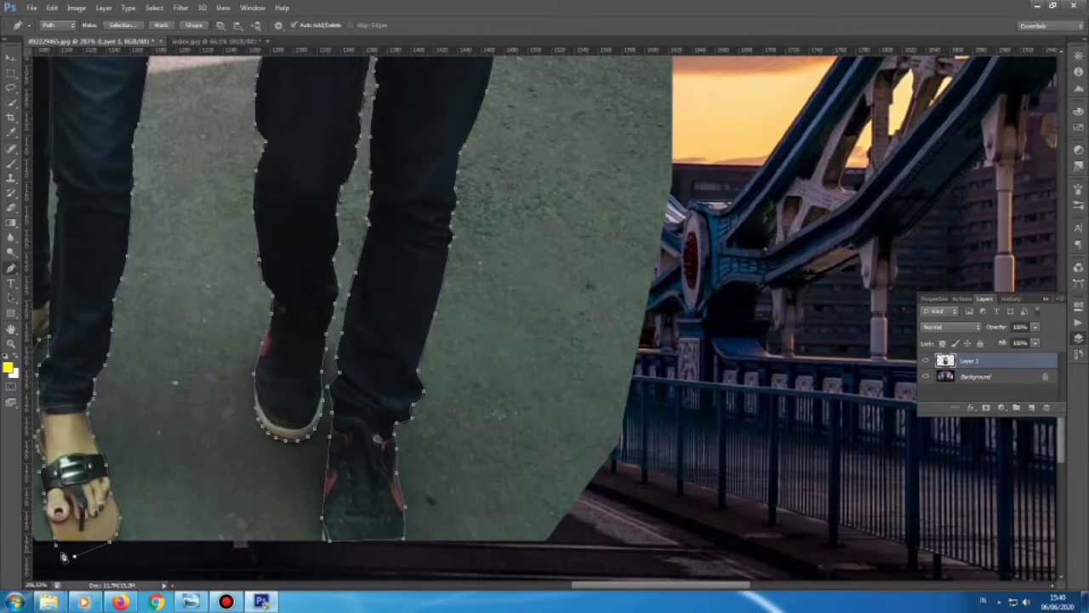
scroll(57, 549, down, 3)
scroll(57, 550, down, 2)
Step: Load the path as a selection and drag the cut-out couple onto the bridge image
key(ctrl+Return)
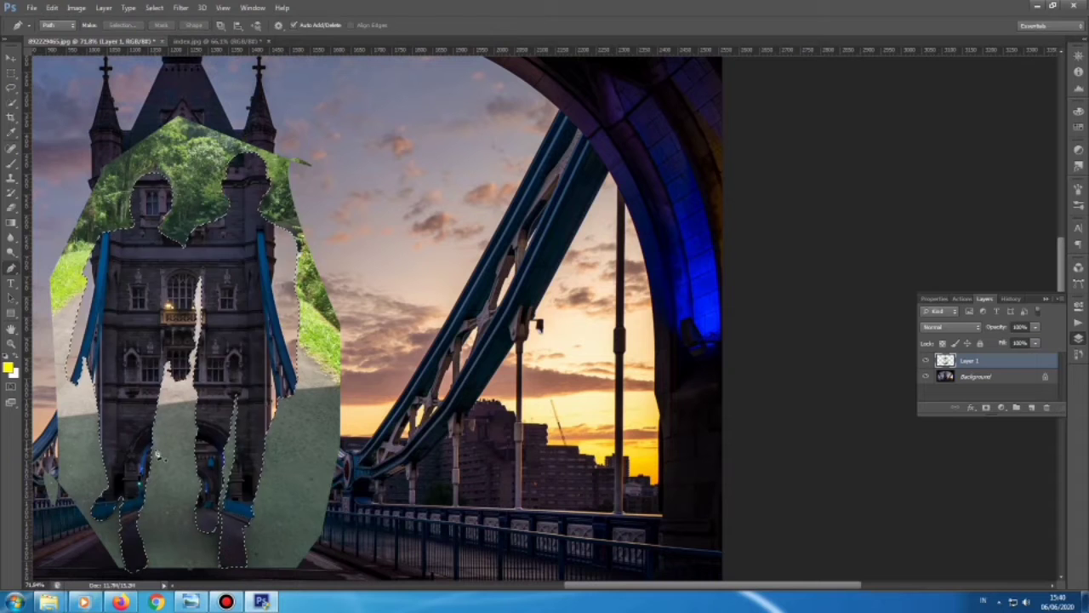
click(11, 56)
drag(196, 340, 479, 340)
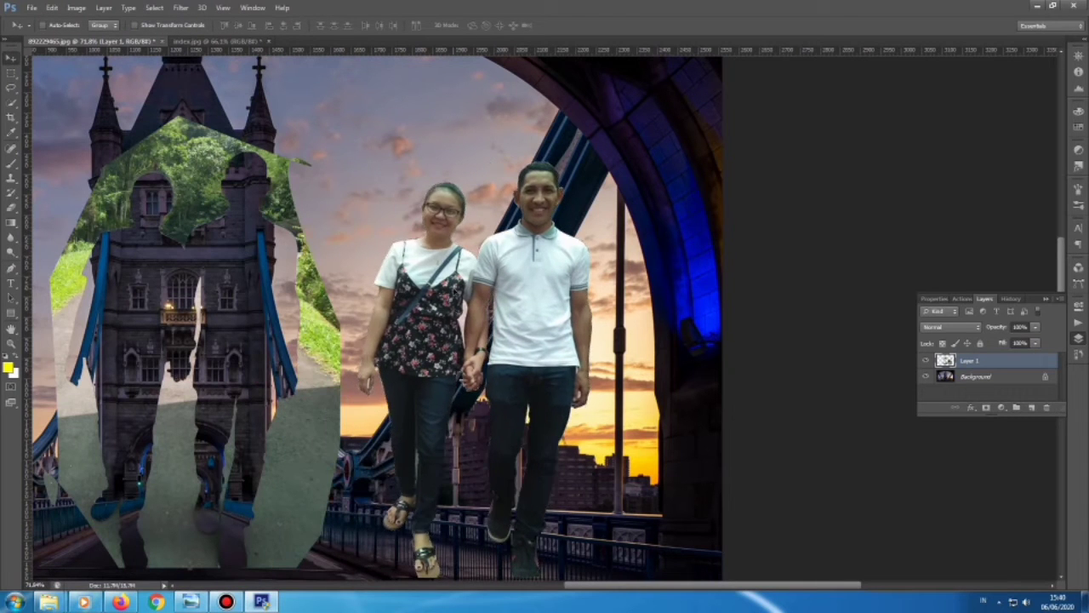
scroll(418, 332, down, 2)
scroll(419, 332, down, 1)
Step: Erase the leftover park scraps from the couple's original photo
key(e)
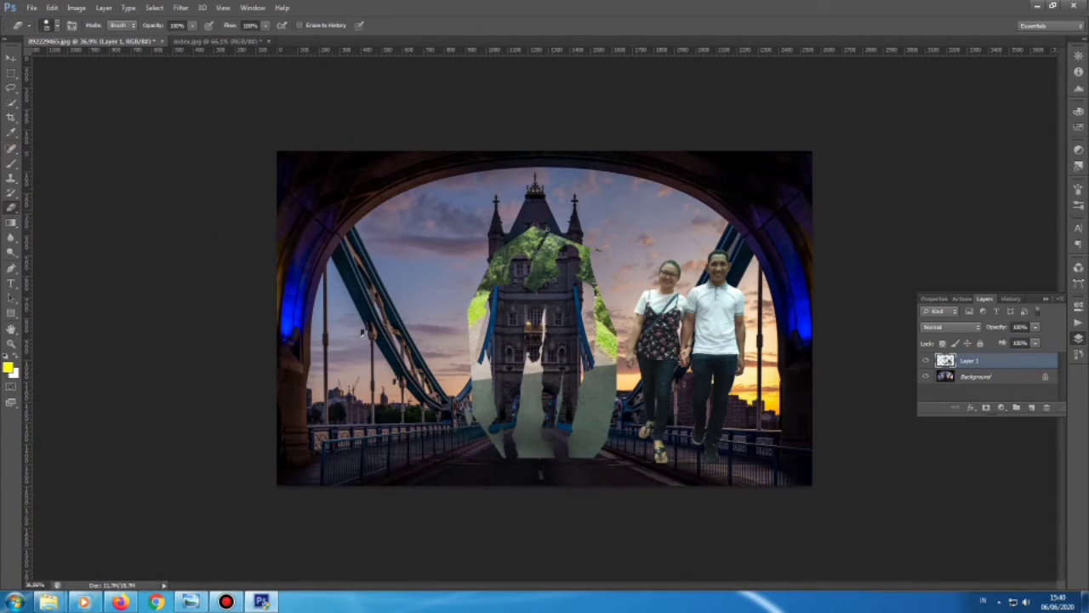
mouse_move(532, 247)
mouse_down()
mouse_move(494, 400)
mouse_move(587, 400)
mouse_move(489, 424)
mouse_up()
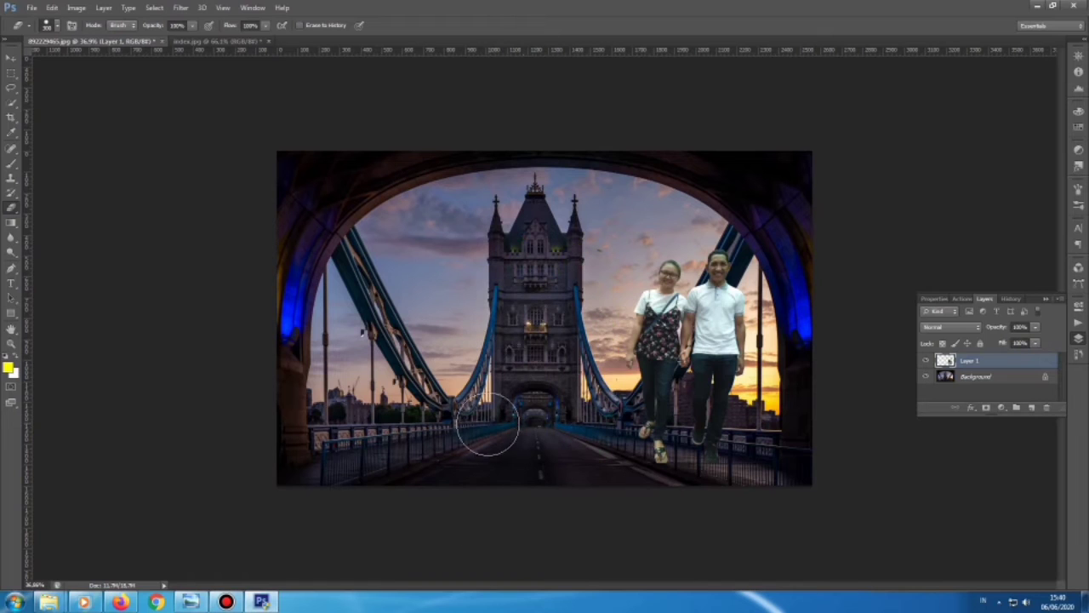
key(v)
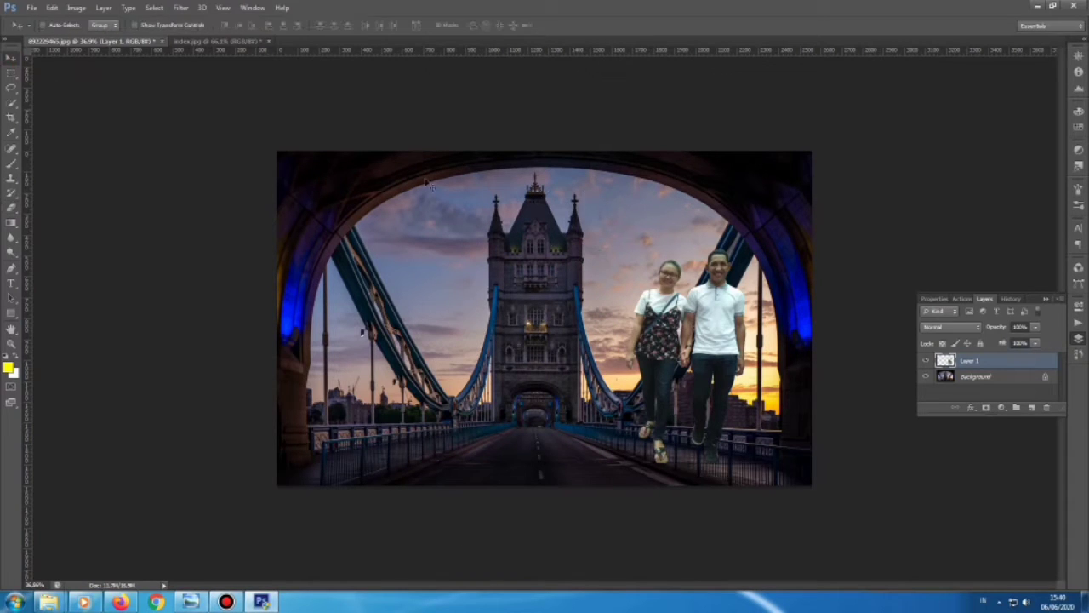
key(ctrl+t)
Step: Centre the couple on the Tower Bridge roadway at a smaller scale and commit the transform
drag(706, 364, 541, 364)
drag(584, 272, 556, 383)
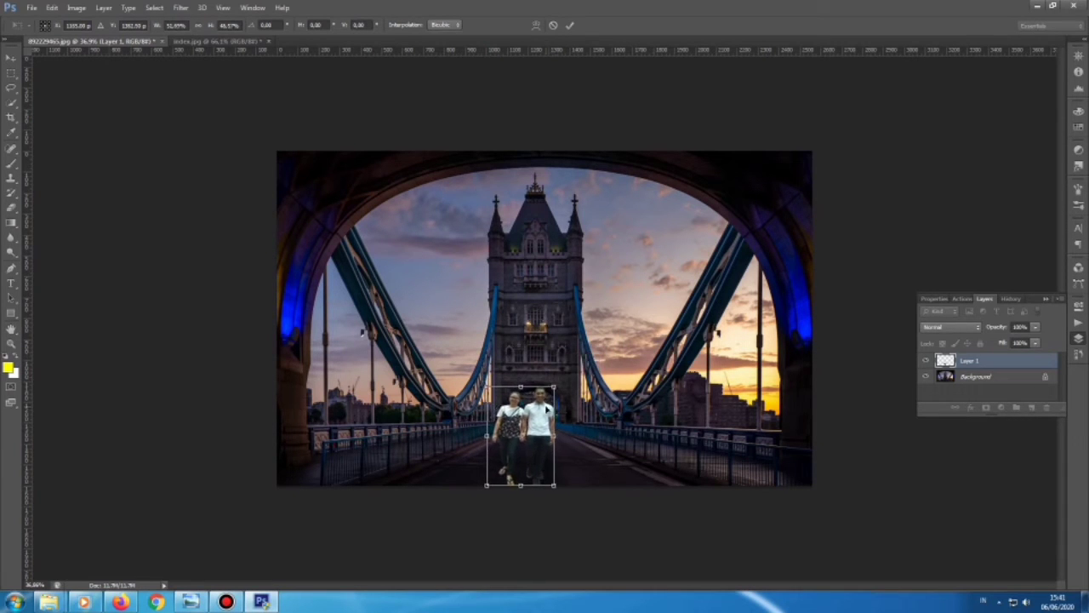
drag(557, 382, 553, 438)
key(Return)
key(ctrl+plus)
scroll(553, 438, up, 2)
scroll(553, 426, up, 2)
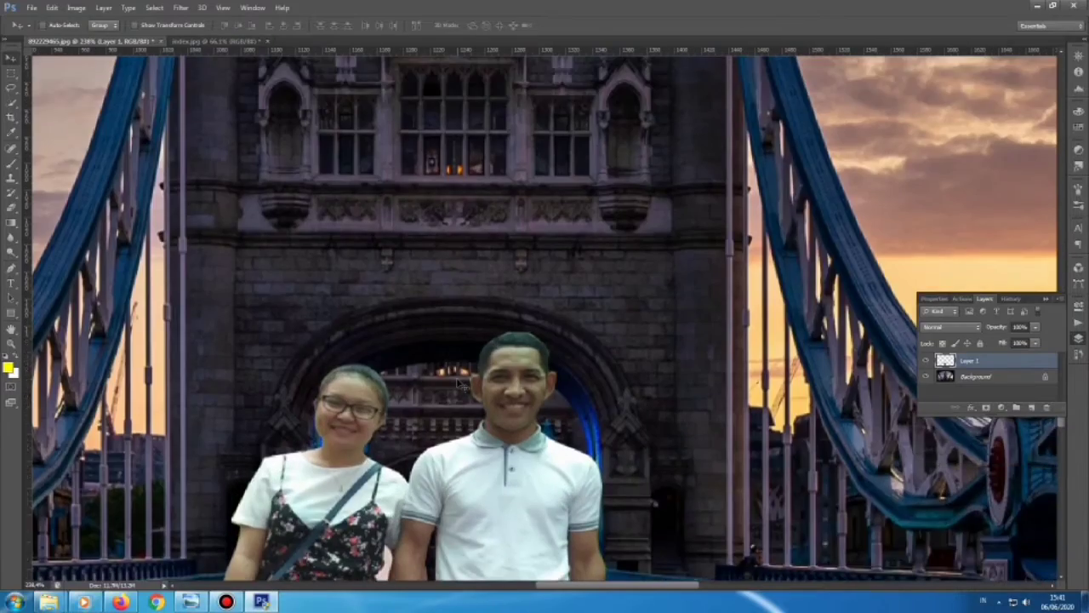
scroll(555, 391, up, 2)
scroll(558, 361, up, 2)
scroll(557, 361, down, 4)
scroll(556, 361, down, 4)
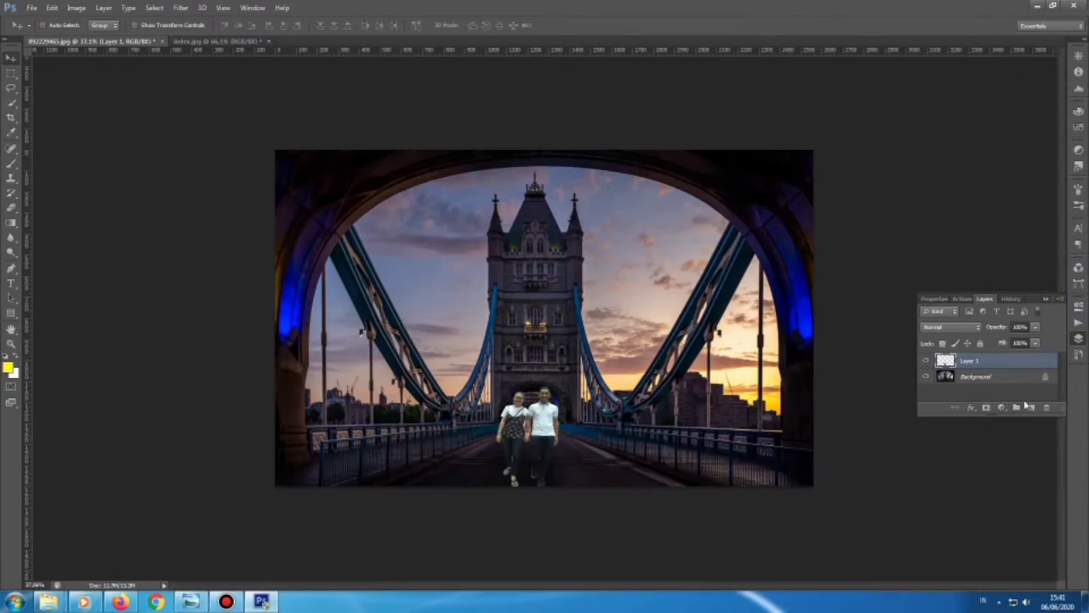
Step: Add a Curves adjustment layer and pull the Green curve down for a magenta tint
click(971, 408)
click(972, 409)
click(1000, 408)
click(1004, 219)
click(981, 342)
click(979, 382)
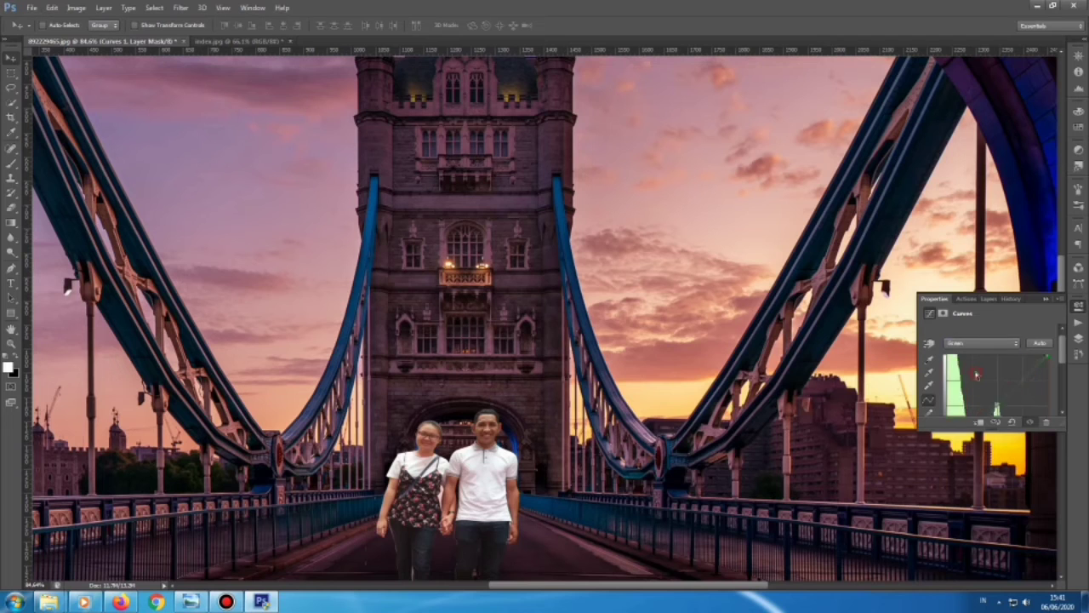
click(980, 342)
click(978, 365)
drag(1035, 374, 1015, 387)
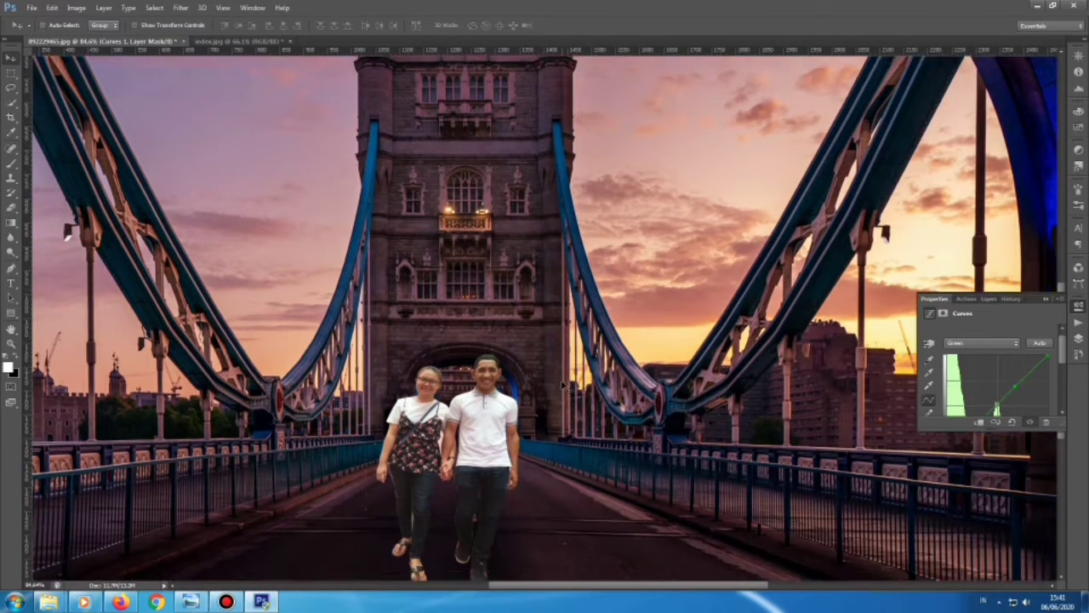
Step: Bend the Blue curve for a bluish tint and fit the image in the window
scroll(1049, 317, down, 5)
click(994, 343)
click(987, 375)
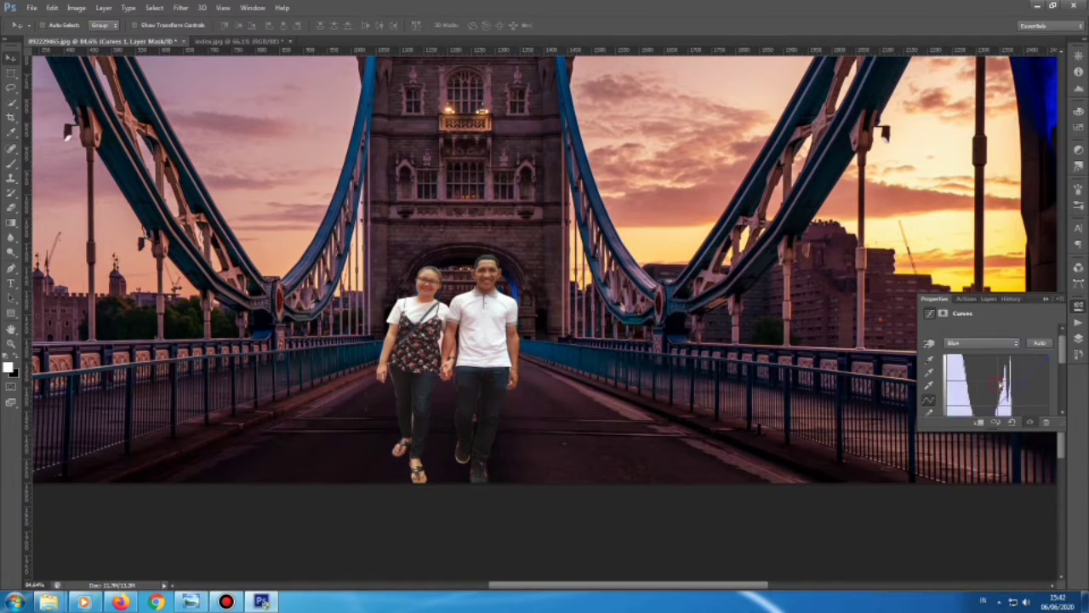
drag(1009, 389, 1015, 383)
key(ctrl+minus)
key(ctrl+0)
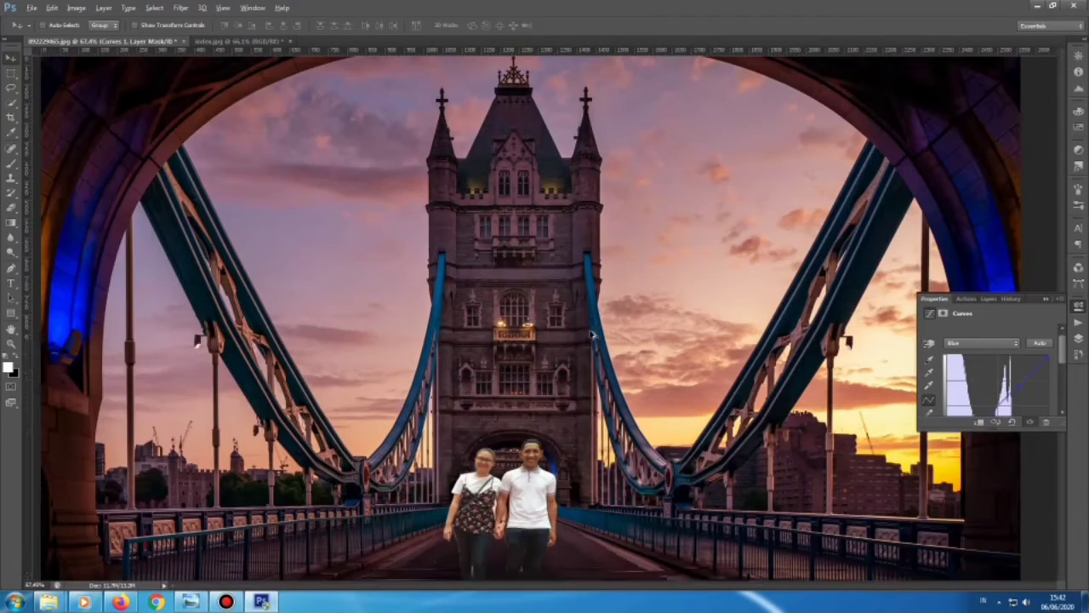
double_click(1038, 299)
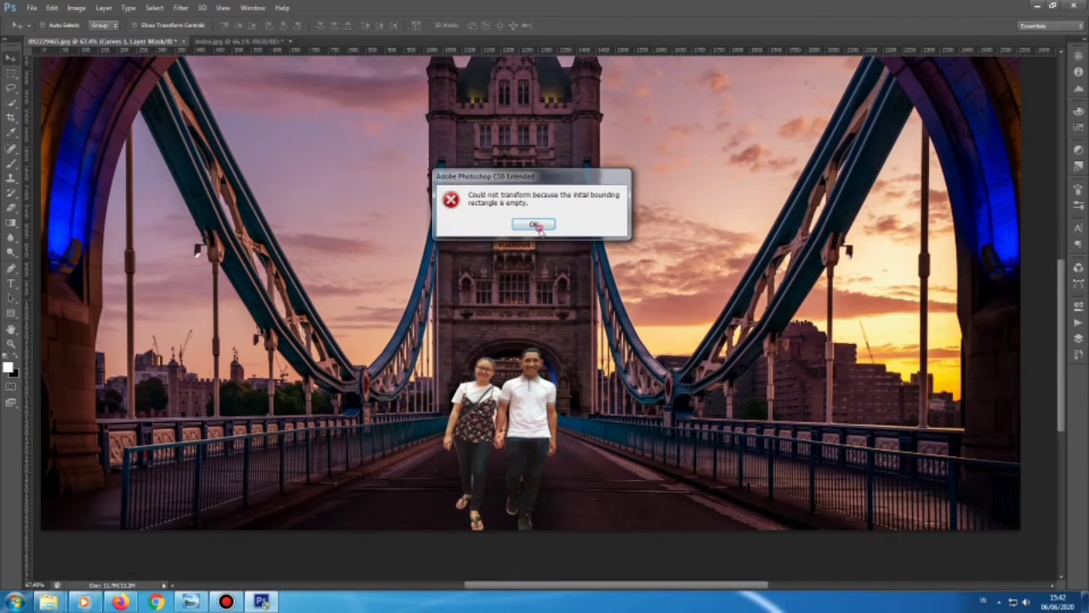
Step: Select Layer 1 and scale the couple up slightly with Free Transform
click(540, 230)
click(1076, 341)
click(970, 375)
key(ctrl+t)
drag(564, 346, 568, 337)
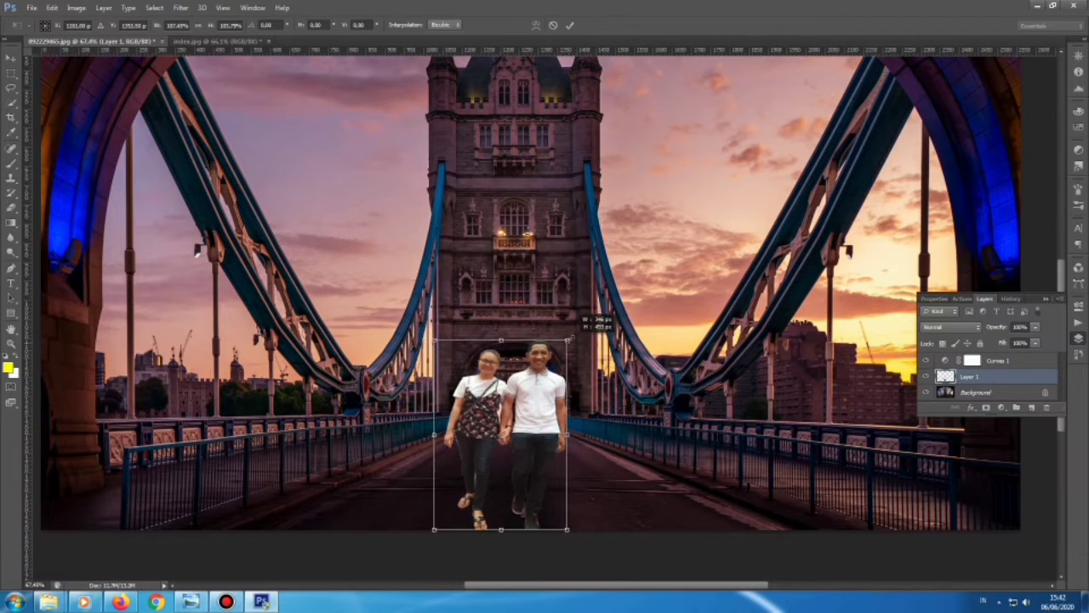
Step: Apply the couple's enlargement and fit the whole image in the window
key(Return)
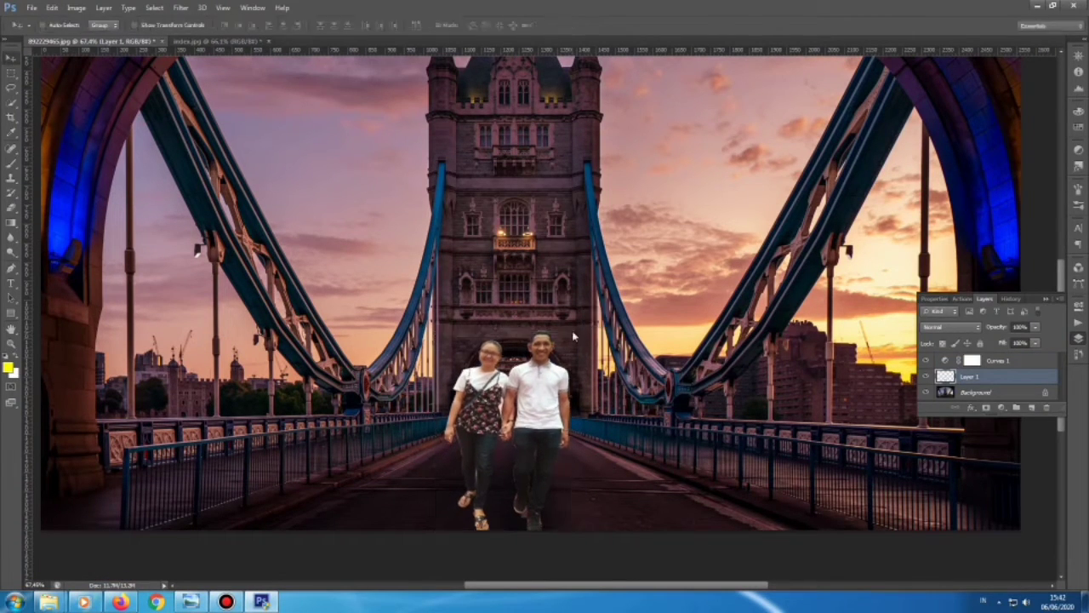
key(ctrl+0)
scroll(585, 413, up, 1)
scroll(545, 430, up, 1)
scroll(494, 447, up, 2)
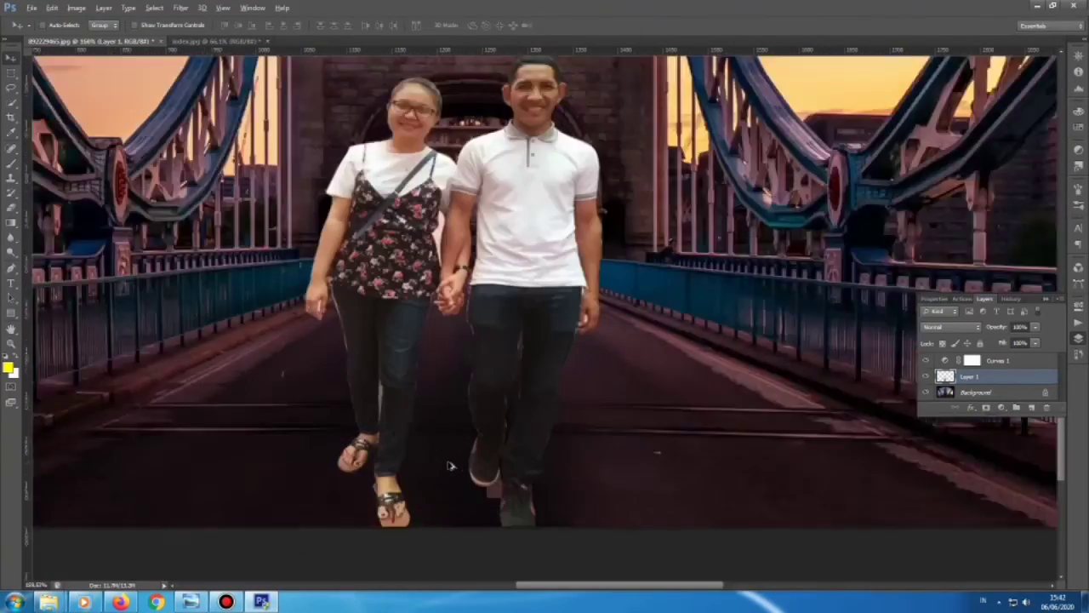
scroll(451, 466, up, 2)
scroll(451, 465, down, 2)
Step: Switch to a much smaller Eraser brush and zoom in on the couple's legs
click(11, 207)
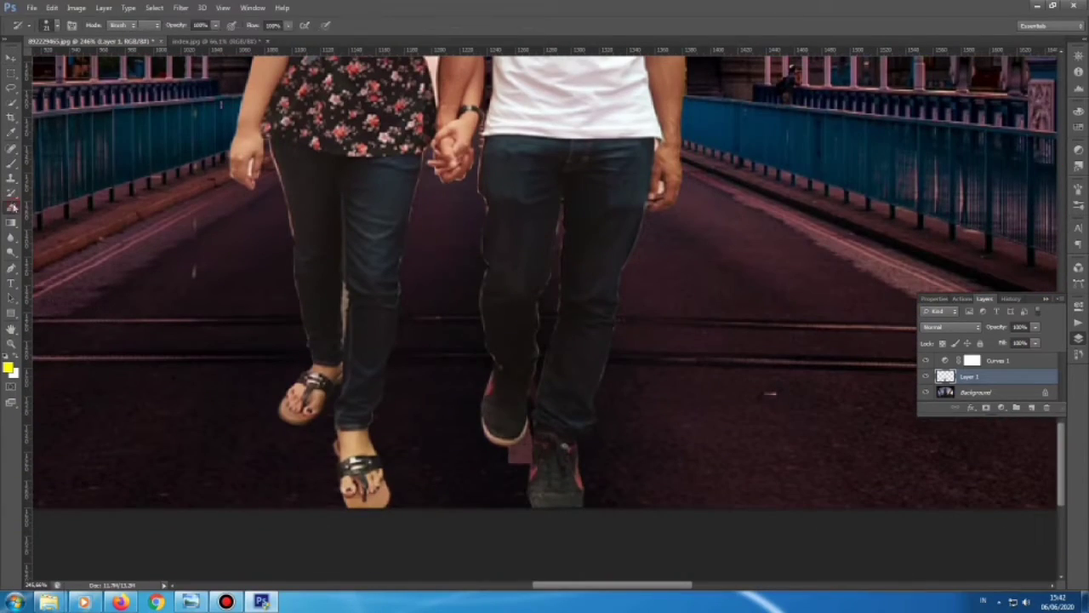
key(bracketleft)
key(bracketleft)
key(bracketleft)
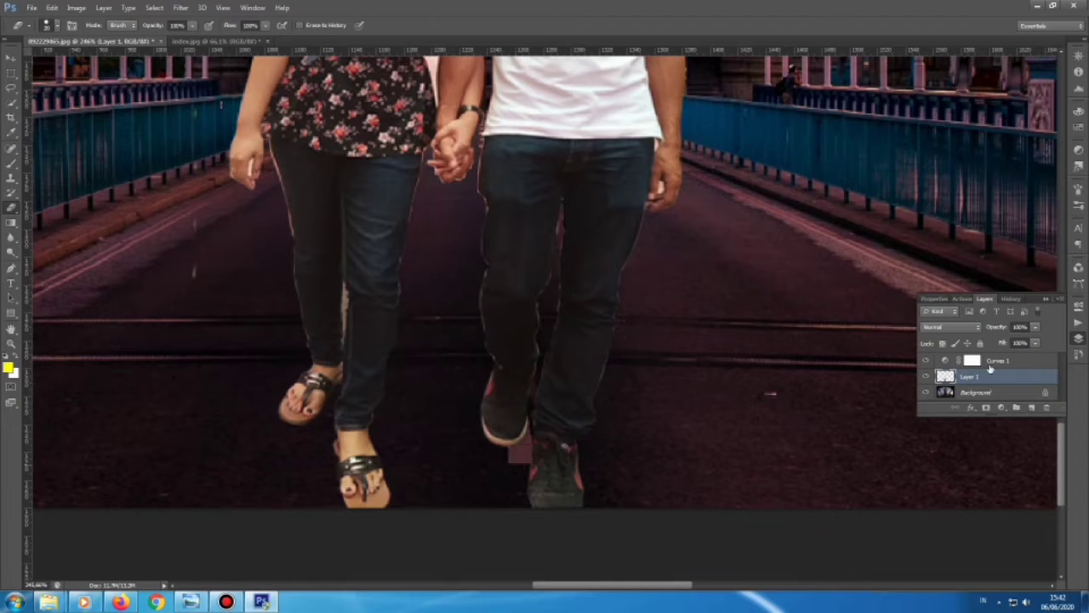
scroll(270, 394, up, 1)
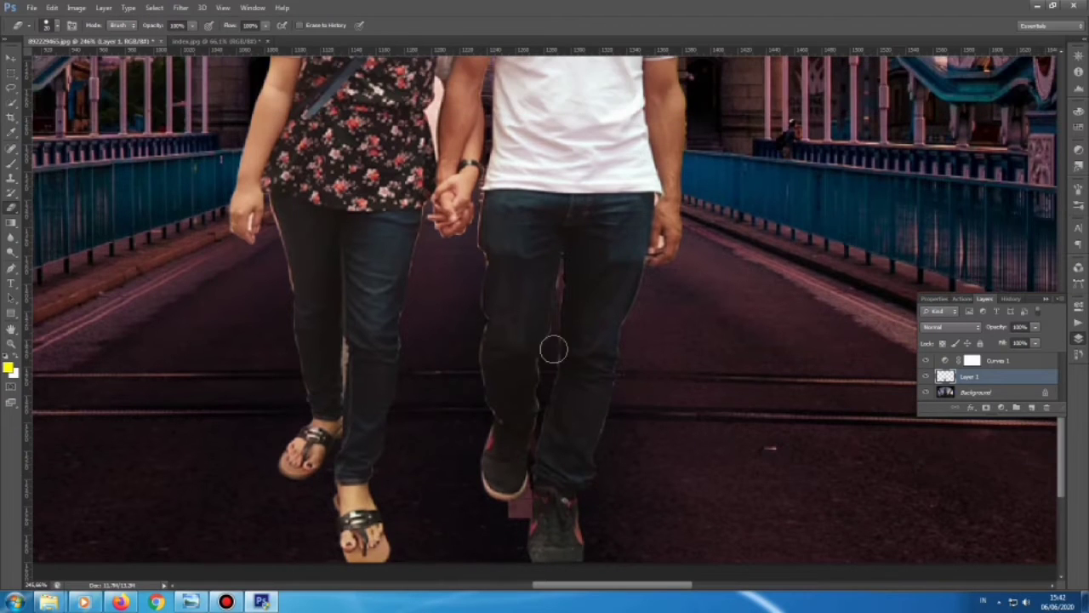
scroll(218, 388, up, 2)
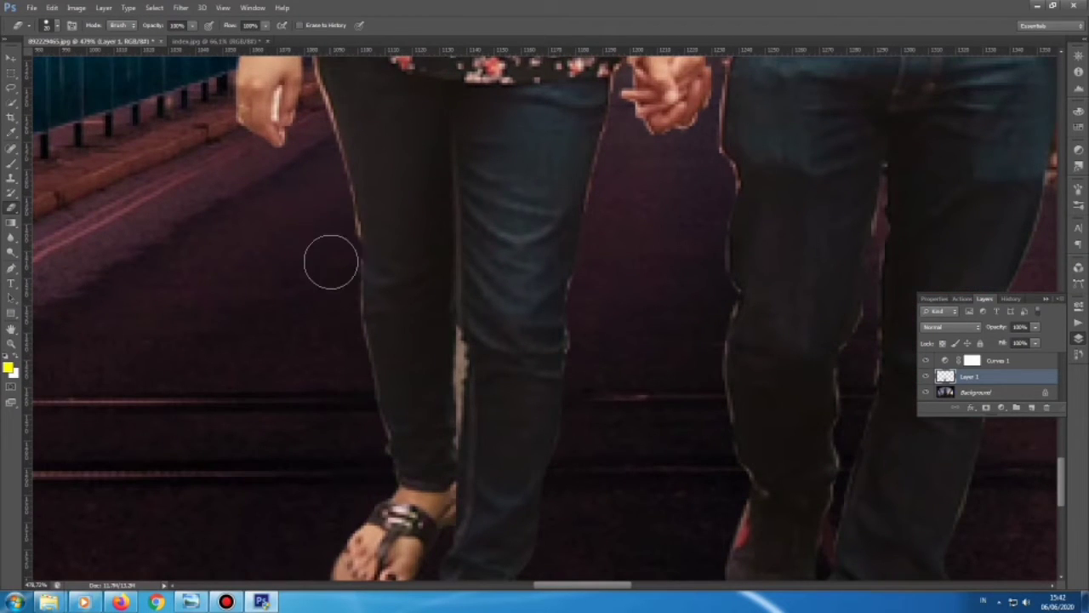
scroll(289, 144, up, 1)
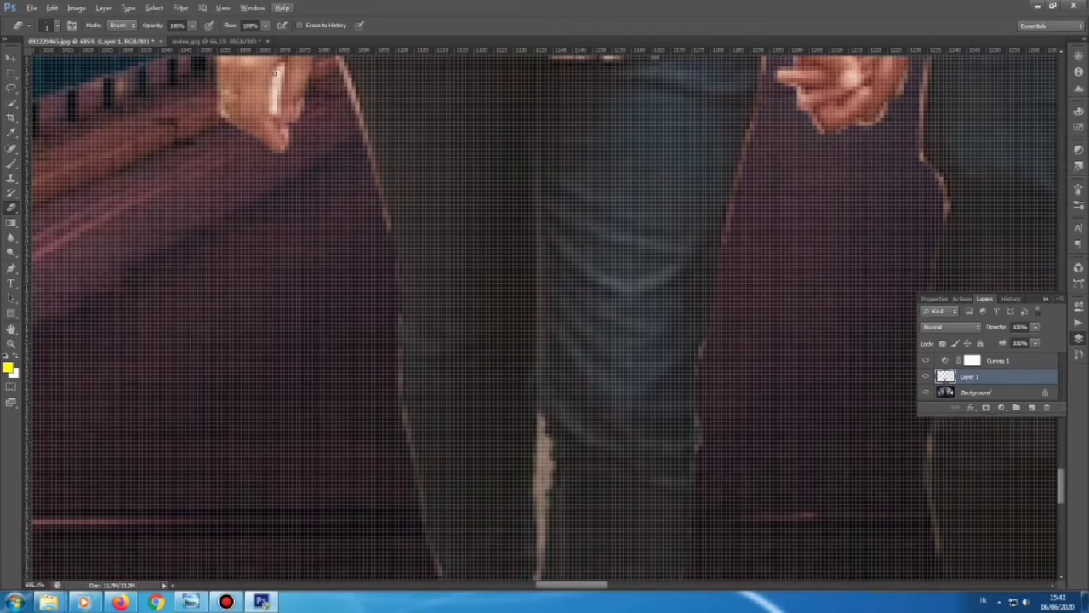
scroll(272, 110, down, 1)
scroll(273, 111, down, 1)
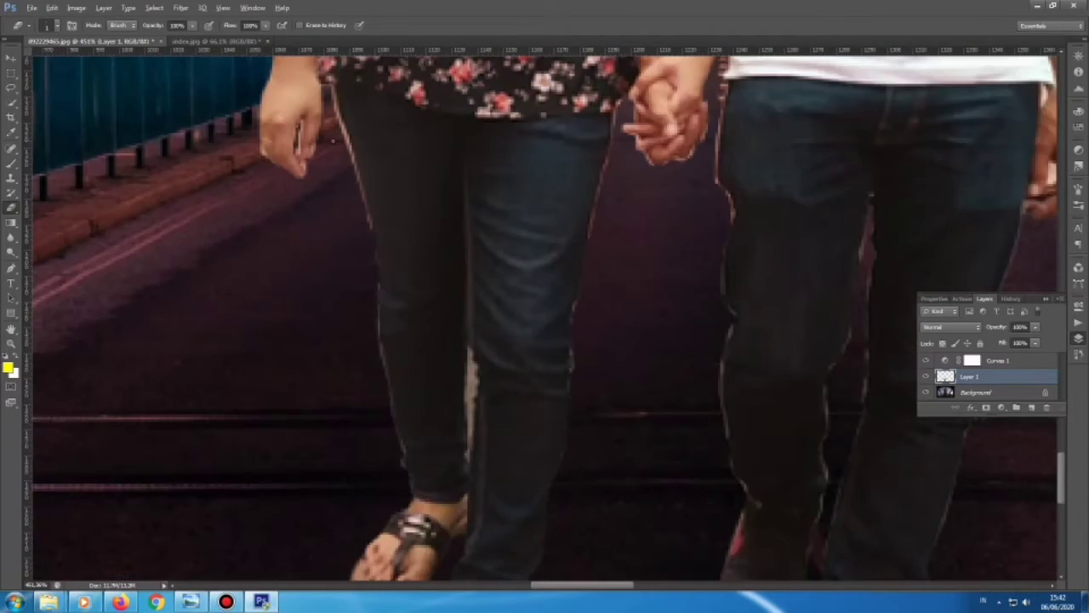
scroll(272, 111, up, 2)
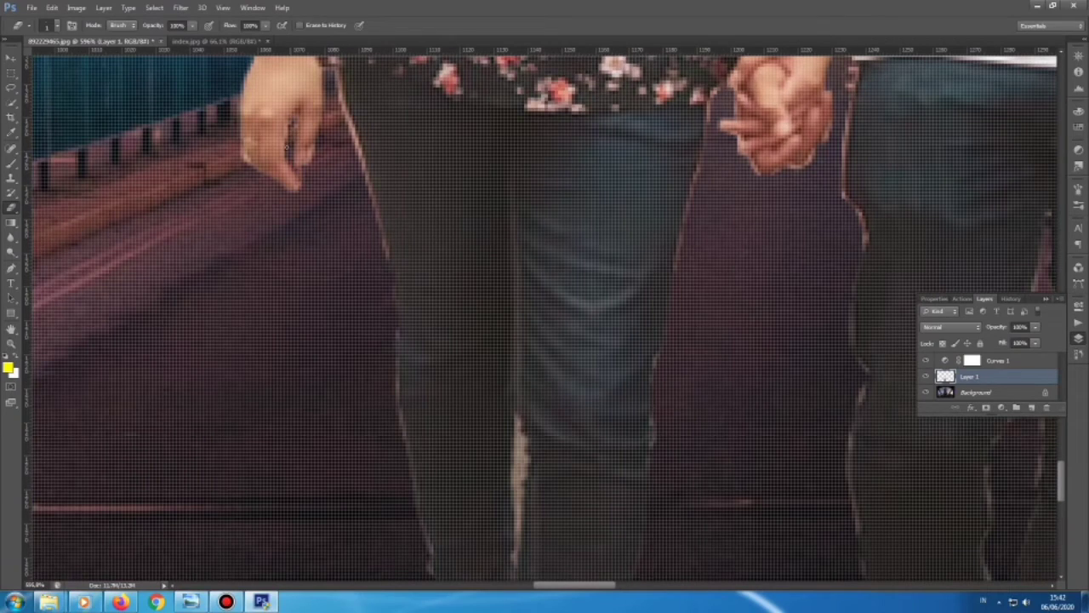
scroll(292, 129, down, 2)
scroll(292, 130, up, 1)
scroll(292, 130, up, 1)
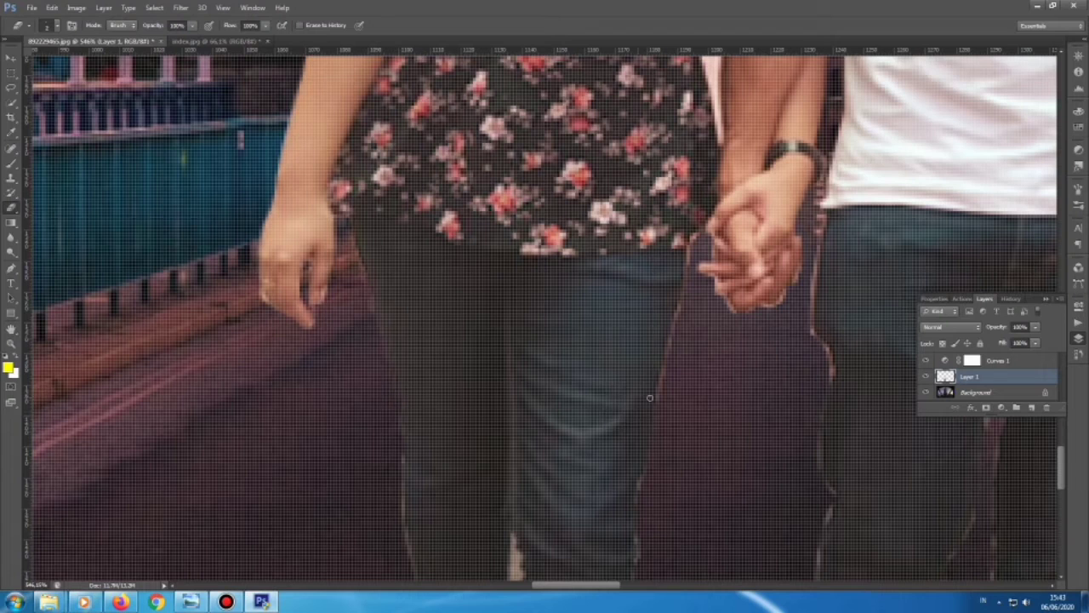
scroll(541, 485, down, 2)
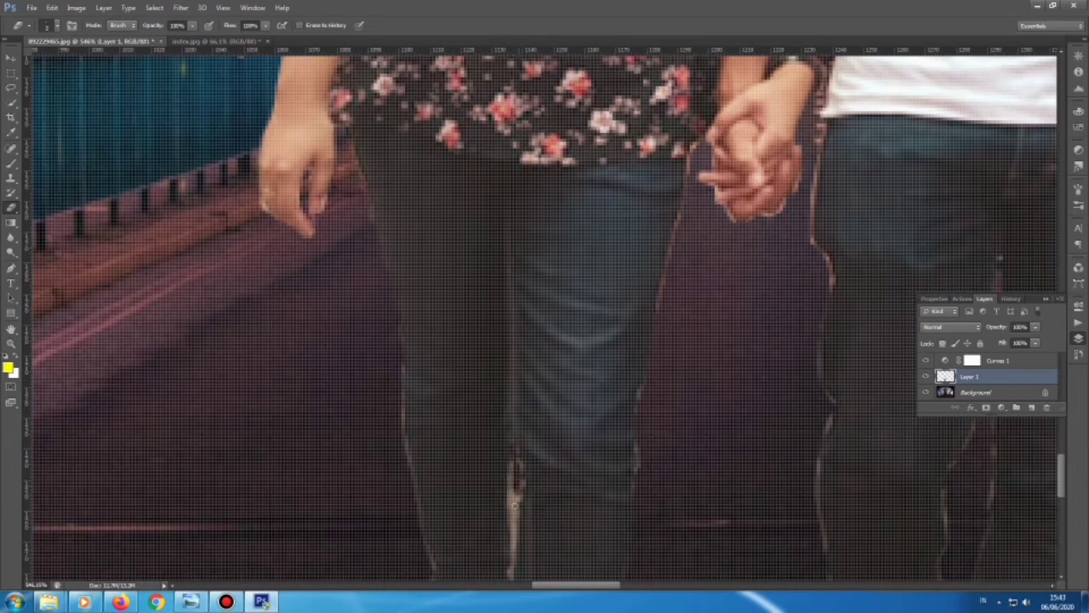
scroll(517, 461, down, 1)
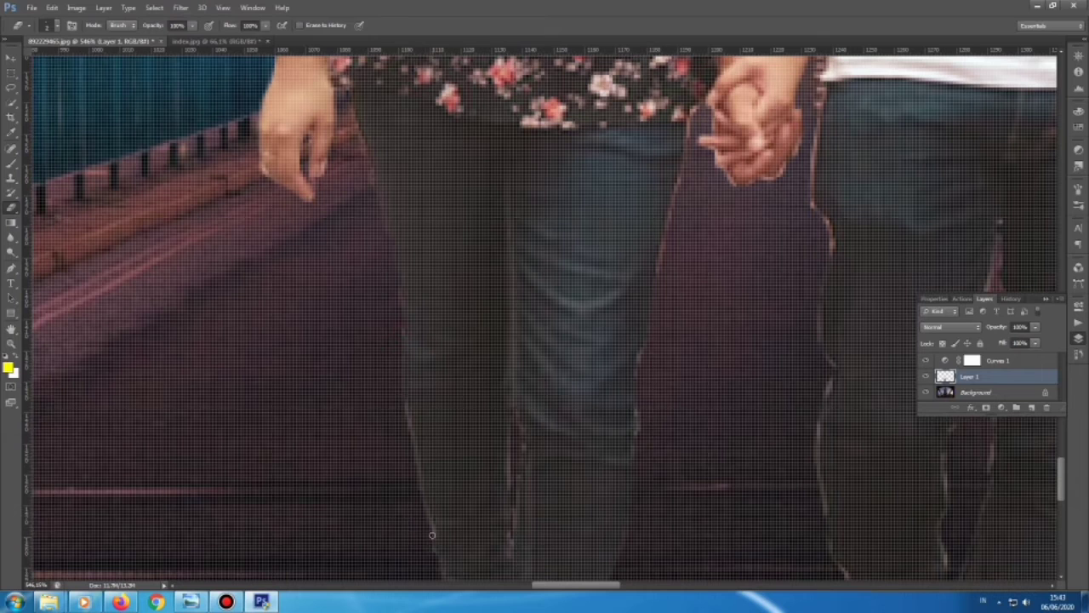
scroll(431, 534, down, 3)
scroll(682, 393, up, 2)
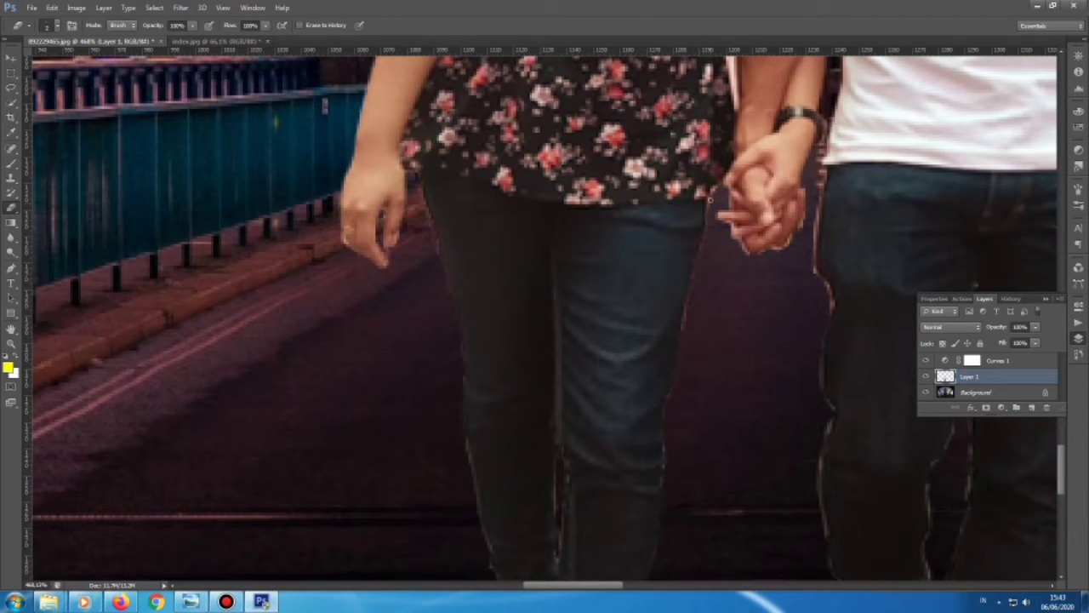
scroll(544, 315, down, 2)
Step: Erase the pale fringe along the floral top's edge from shoulder down to the hands
scroll(544, 315, down, 2)
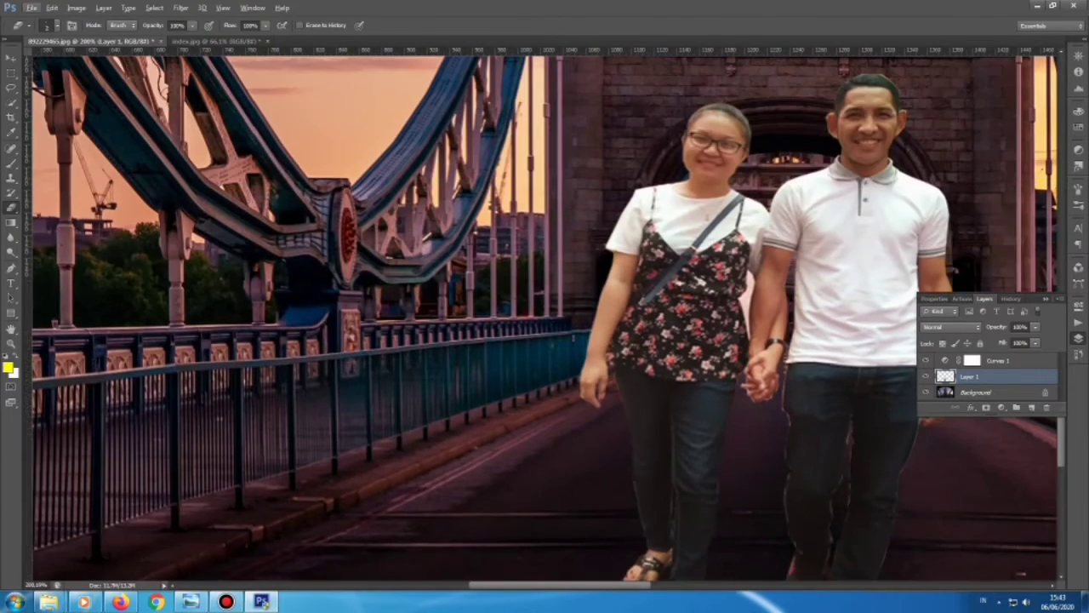
scroll(545, 256, up, 5)
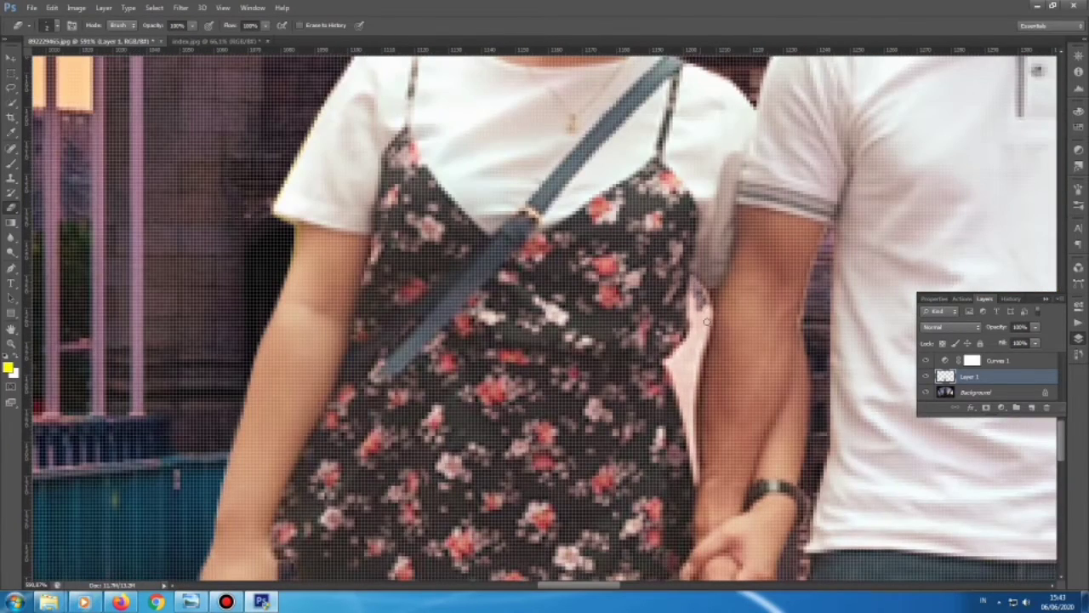
drag(706, 321, 694, 279)
mouse_move(706, 344)
mouse_down()
mouse_move(708, 294)
mouse_move(691, 378)
mouse_up()
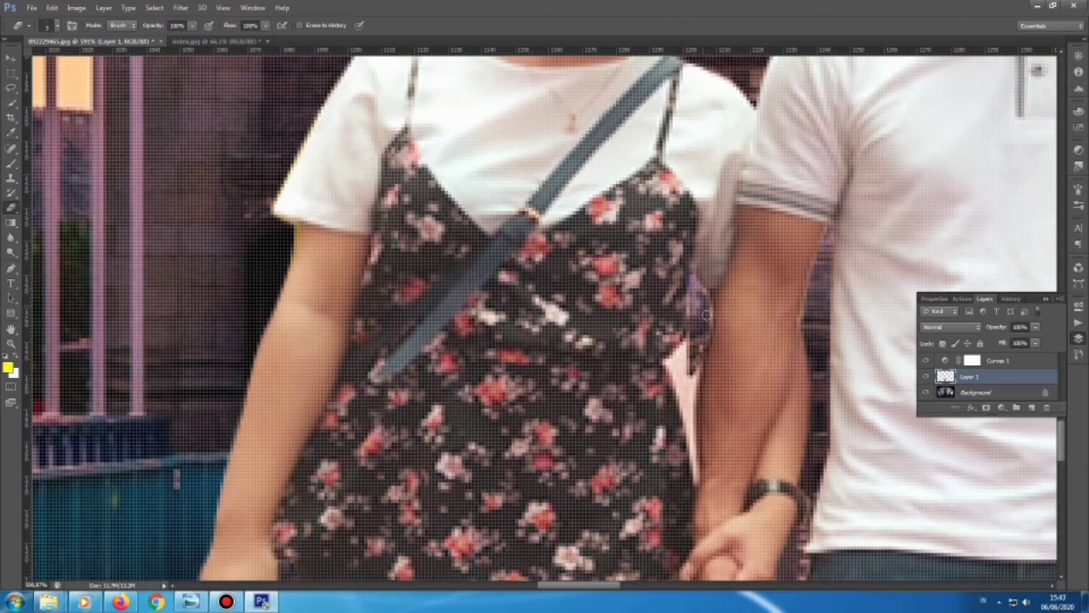
mouse_move(706, 315)
mouse_down()
mouse_move(688, 387)
mouse_move(680, 345)
mouse_move(681, 413)
mouse_up()
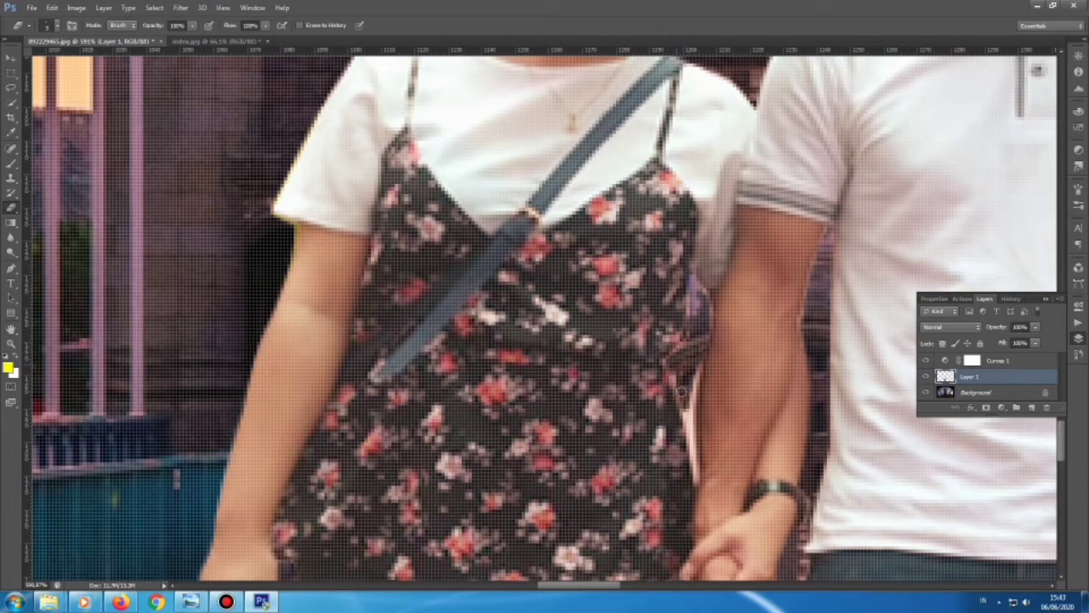
drag(679, 371, 685, 432)
drag(695, 349, 690, 414)
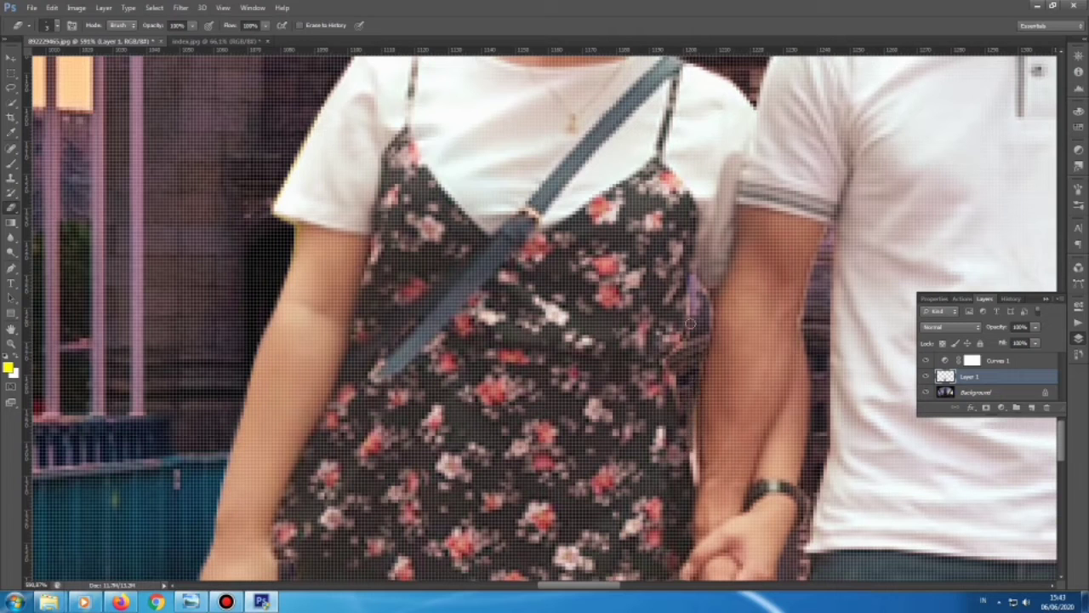
drag(691, 461, 692, 401)
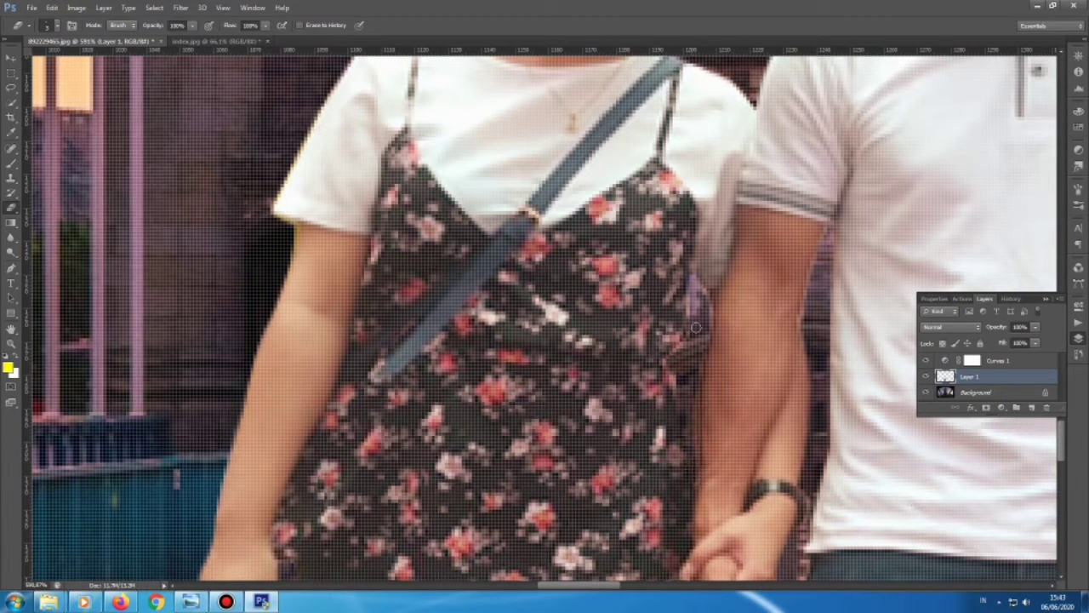
Step: Zoom out and pan around to check the cleaned cut-out edges
scroll(758, 262, down, 3)
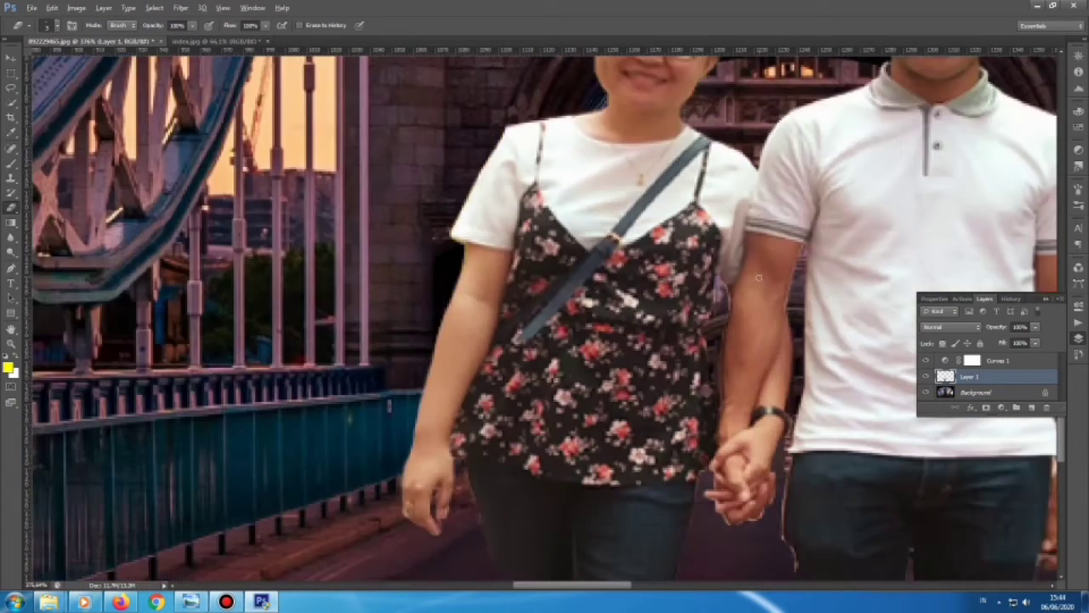
scroll(758, 262, down, 2)
scroll(757, 262, down, 1)
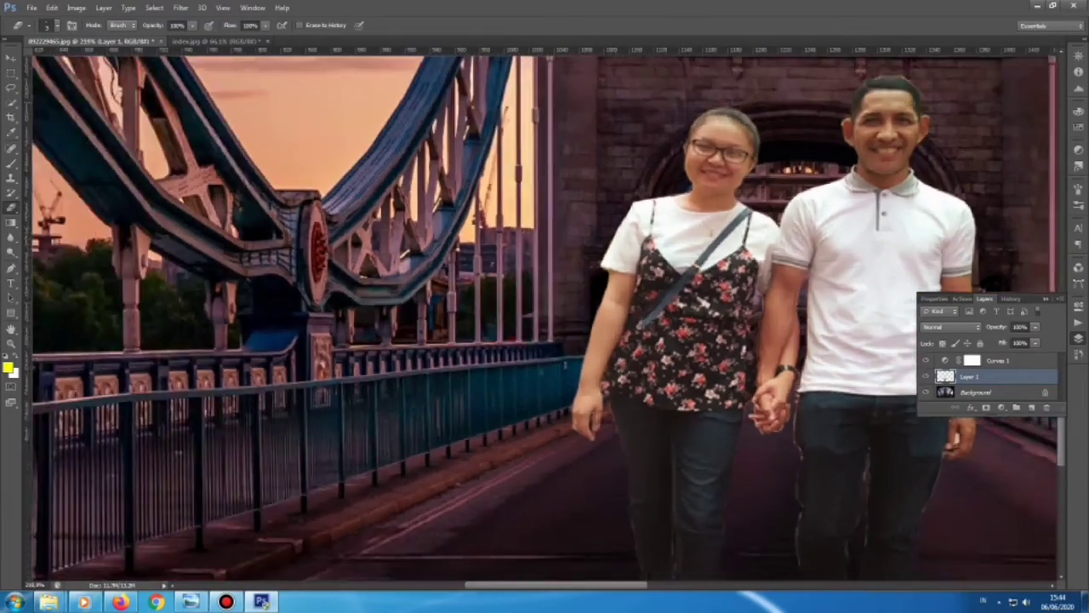
scroll(910, 152, up, 2)
scroll(910, 151, up, 2)
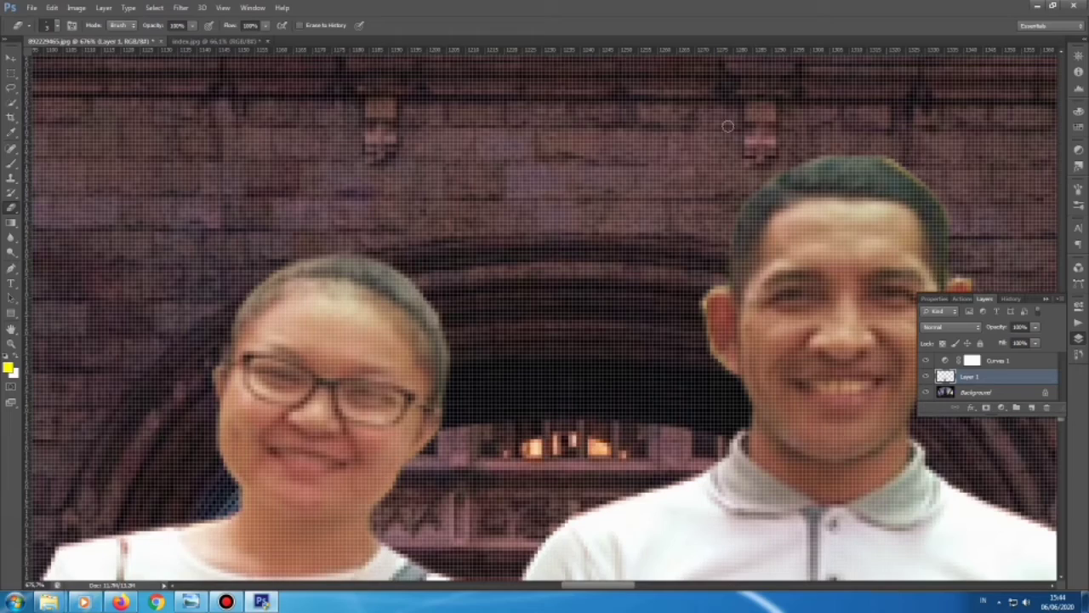
scroll(749, 185, down, 5)
scroll(732, 273, down, 5)
scroll(719, 356, down, 3)
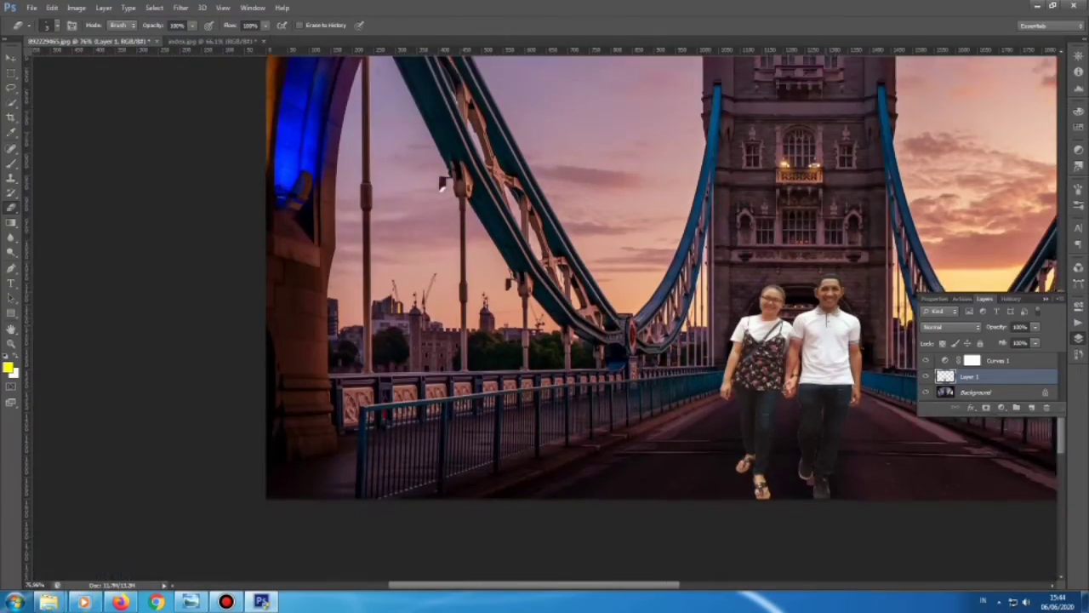
scroll(719, 355, right, 3)
scroll(680, 426, up, 3)
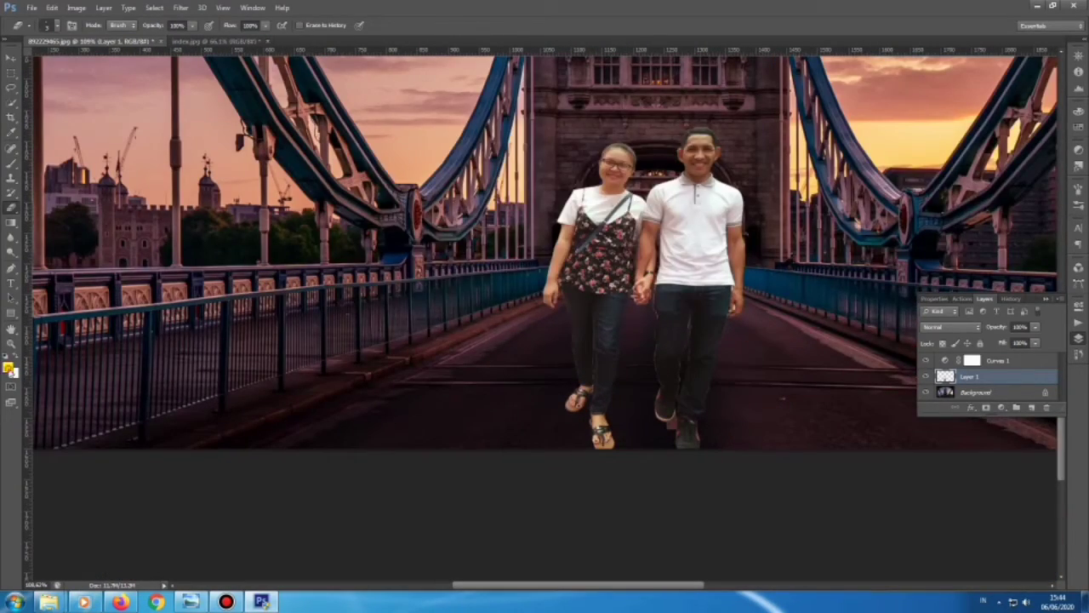
Step: Set black as the foreground colour, shrink the brush, and test a shadow under the woman's feet (undone)
click(10, 369)
click(659, 153)
click(11, 162)
click(51, 26)
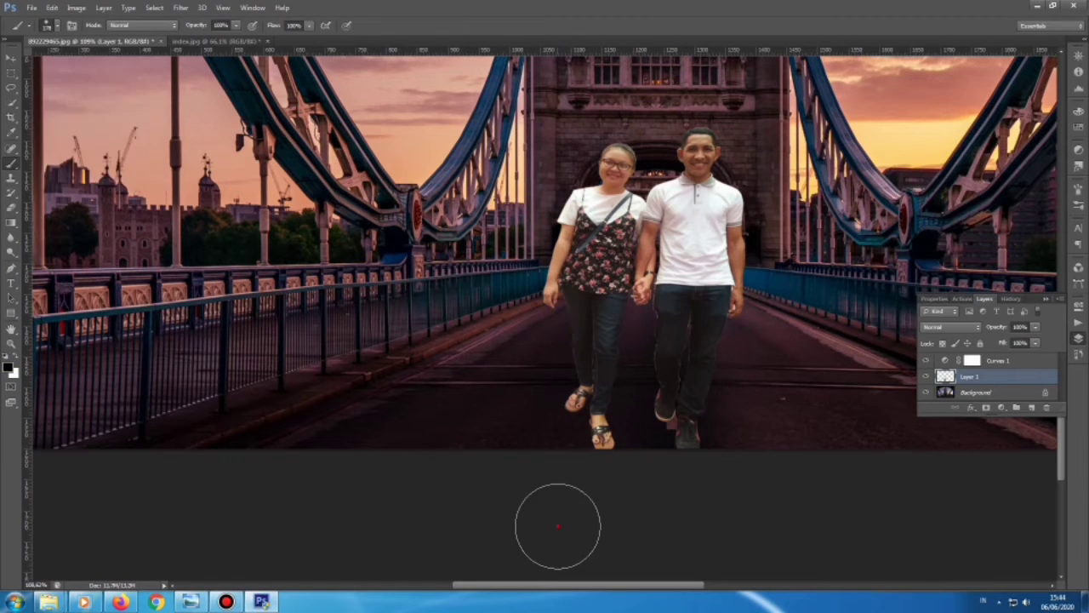
alt+scroll(558, 459, up, 3)
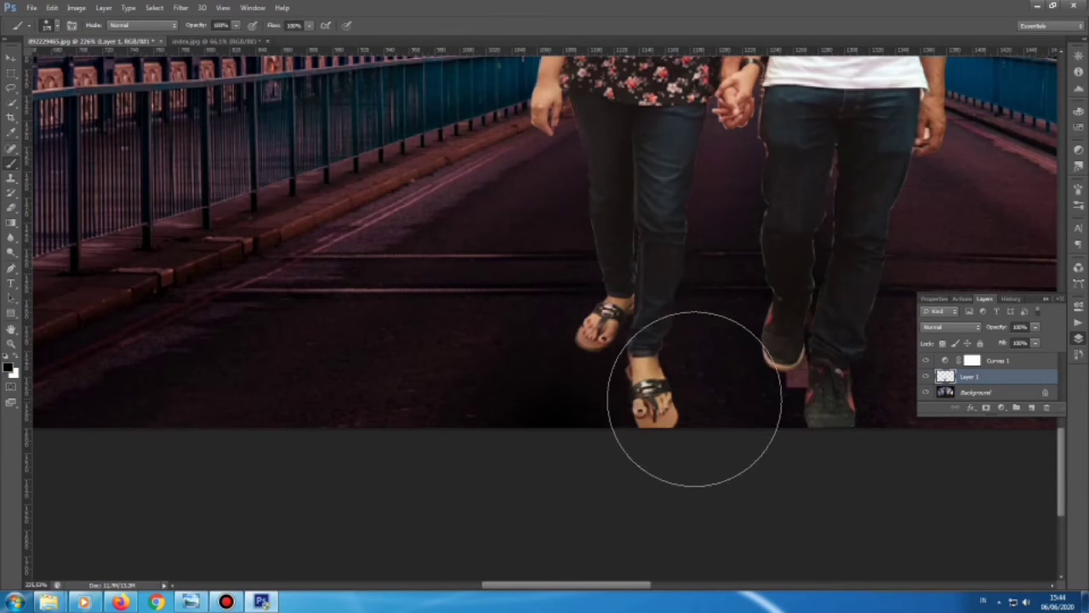
key(bracketleft)
click(628, 383)
key(ctrl+z)
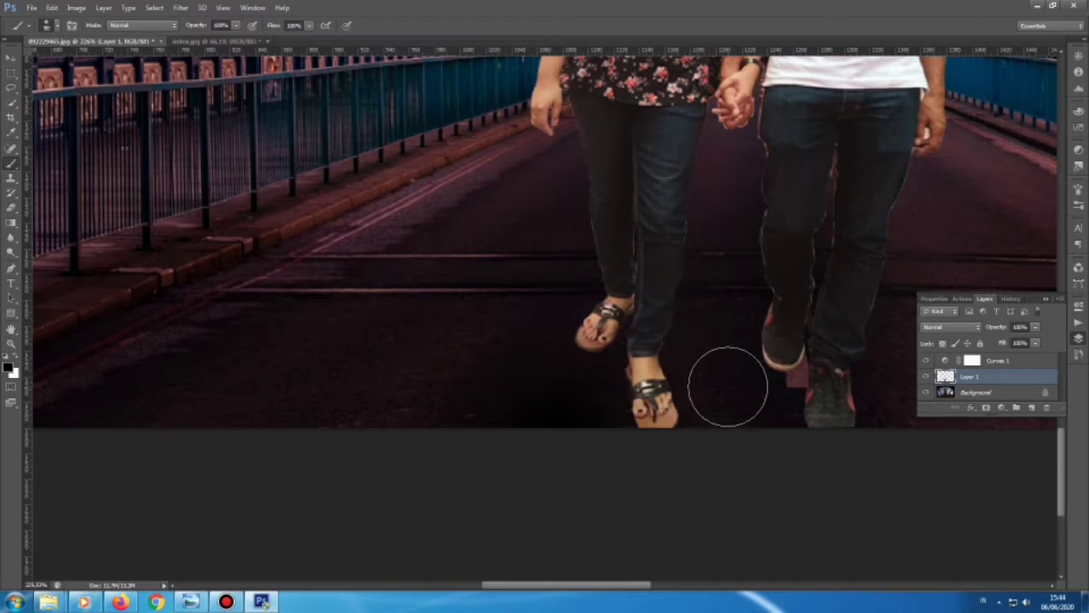
Step: Check the layer style settings without changes and reselect Layer 1
double_click(1009, 379)
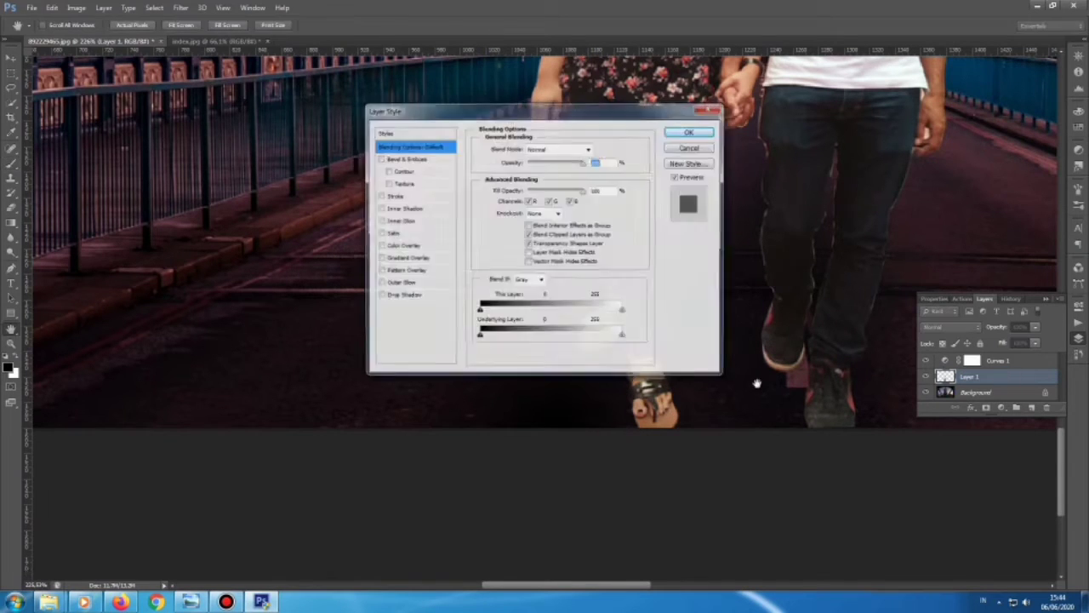
click(687, 148)
click(976, 391)
scroll(583, 389, right, 1)
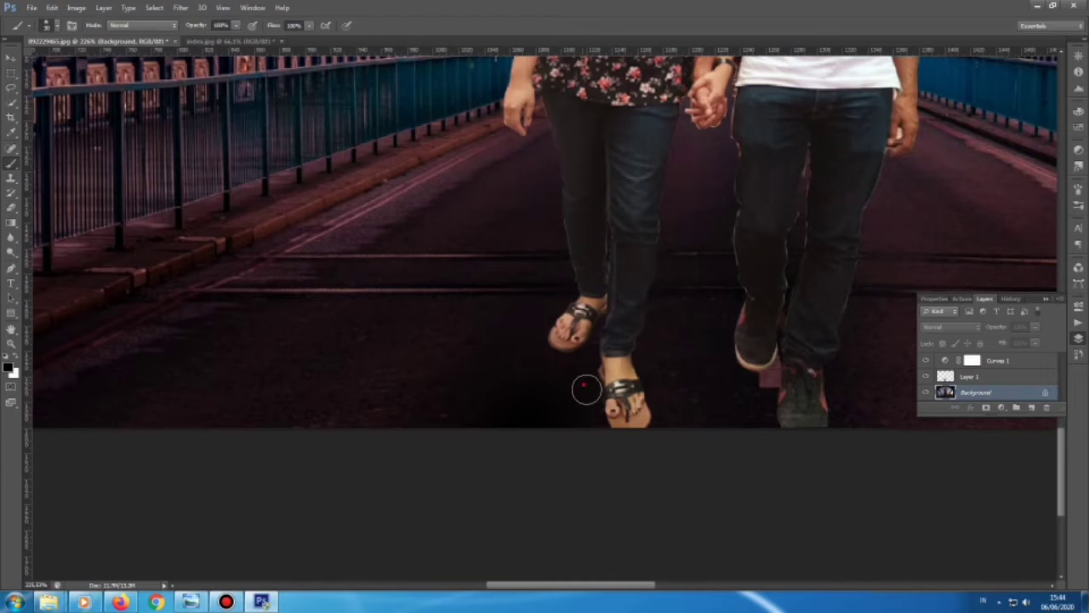
click(970, 376)
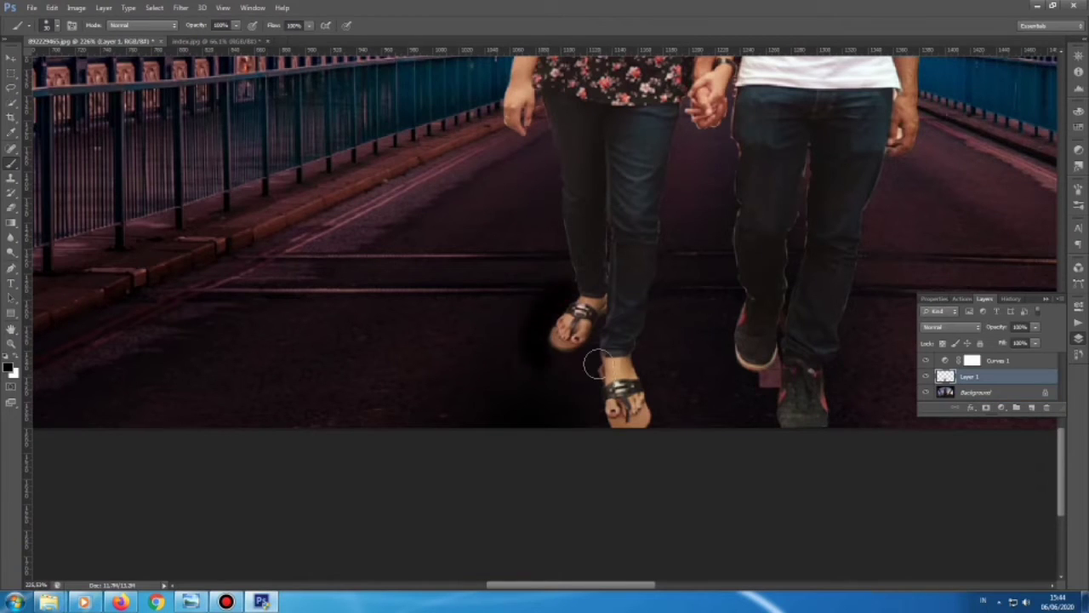
Step: Set the brush to 62% opacity in Darken blend mode
drag(236, 25, 204, 41)
click(140, 24)
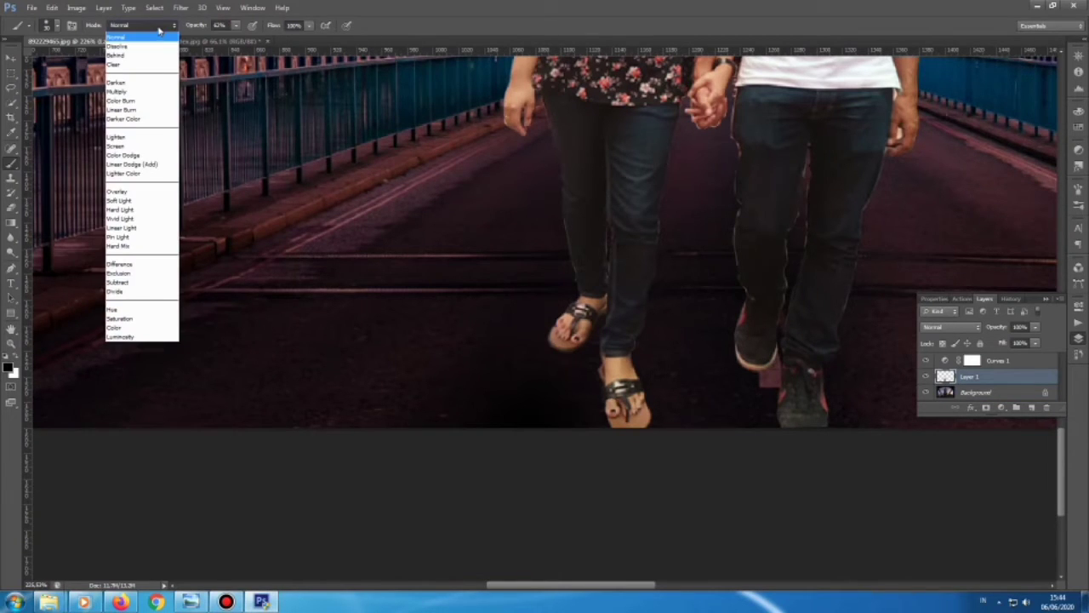
click(156, 146)
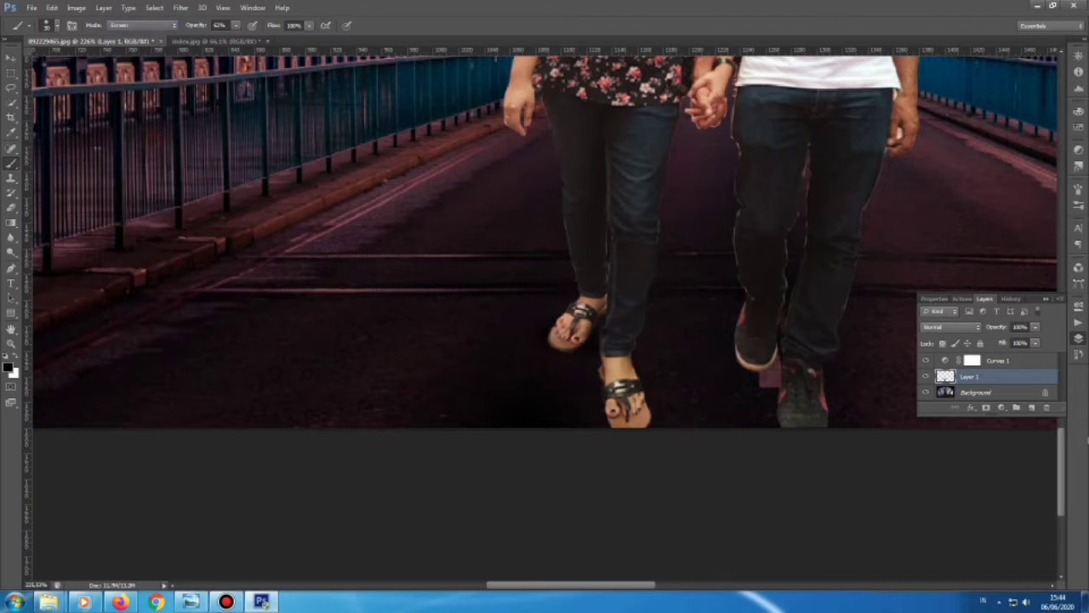
key(alt+bracketleft)
key(alt+bracketright)
click(140, 24)
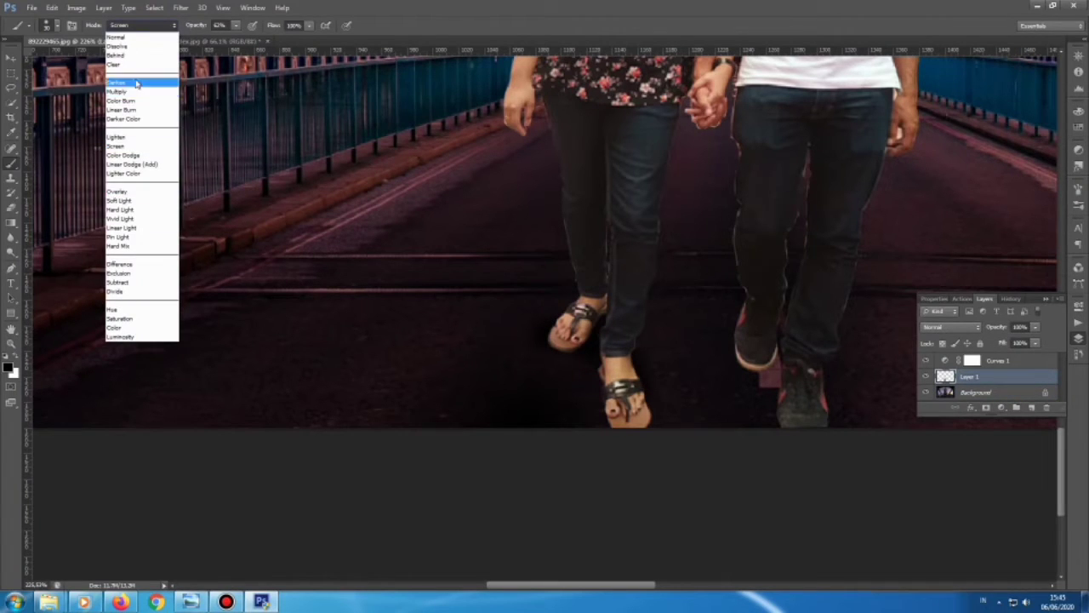
click(136, 83)
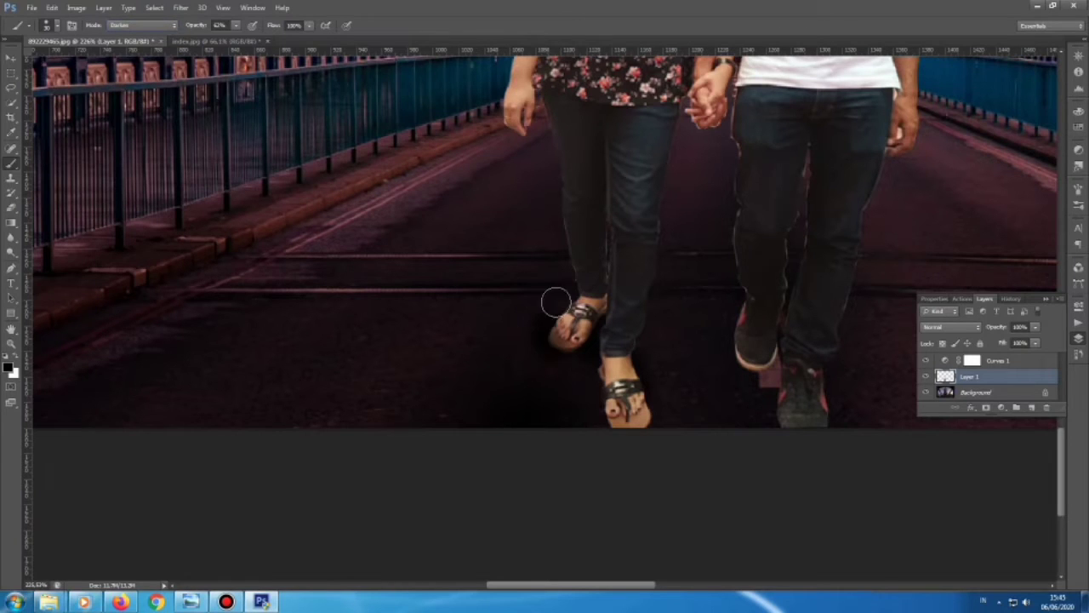
scroll(783, 351, down, 1)
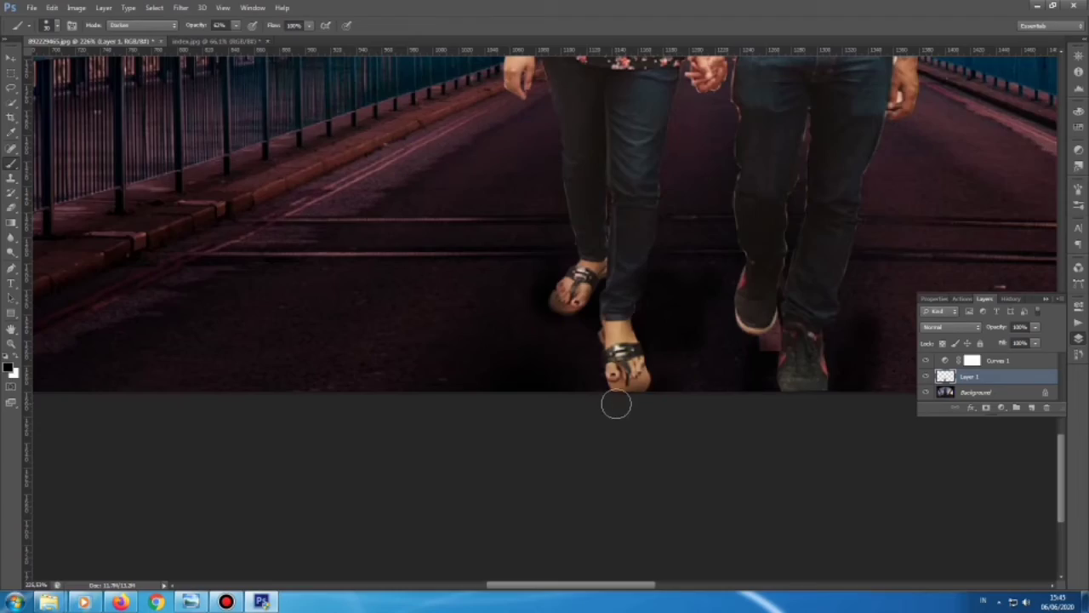
Step: Zoom in and out to inspect the edges of the couple's jeans and hands
scroll(742, 375, down, 2)
scroll(742, 374, down, 2)
scroll(742, 375, up, 2)
scroll(741, 374, up, 2)
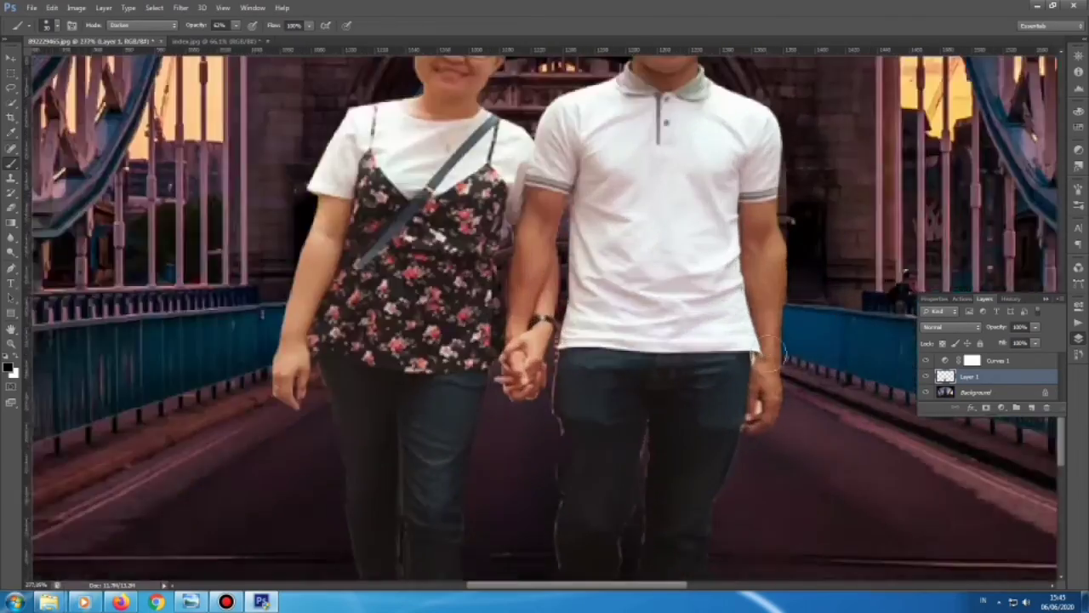
scroll(742, 375, down, 3)
scroll(775, 266, up, 1)
scroll(775, 266, up, 2)
scroll(799, 383, down, 2)
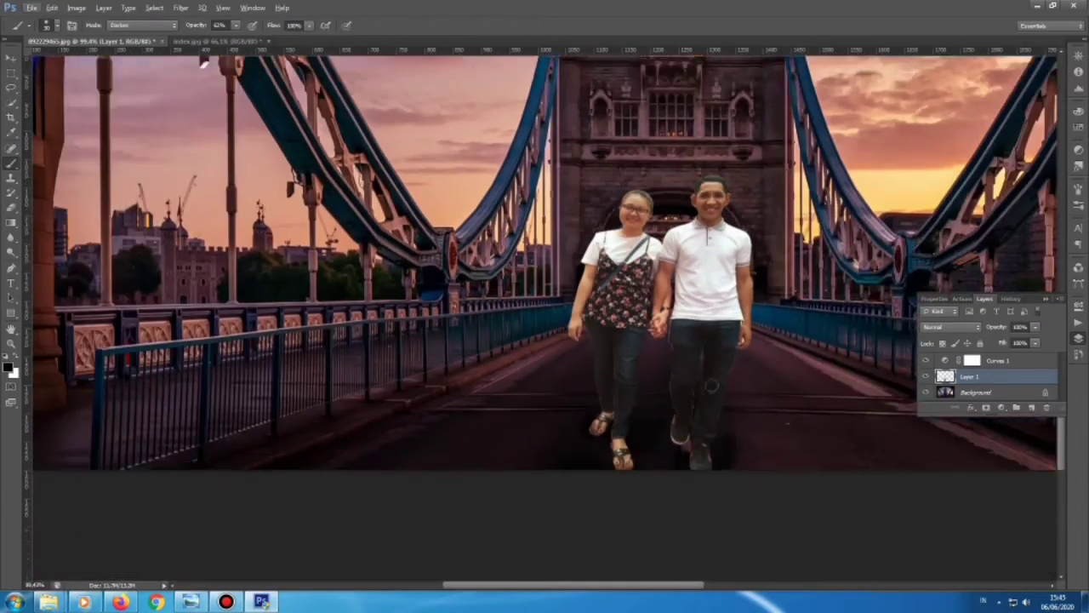
scroll(811, 438, down, 1)
scroll(808, 403, up, 2)
scroll(781, 323, up, 3)
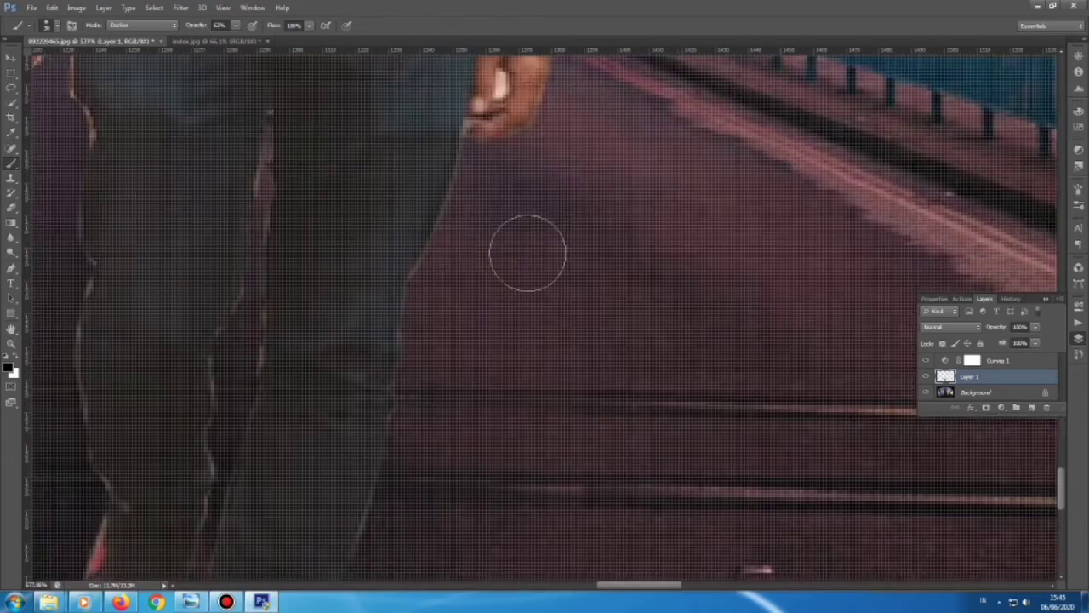
scroll(527, 250, up, 1)
Step: Switch to the Eraser, review the leg edges, and put Layer 1 into Free Transform
key(e)
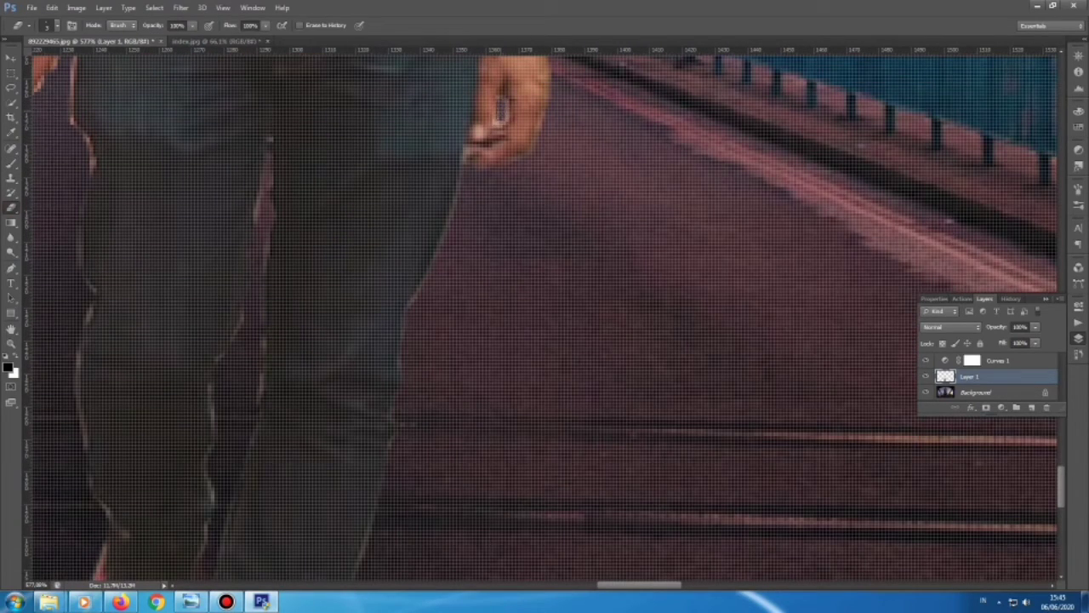
scroll(544, 315, up, 3)
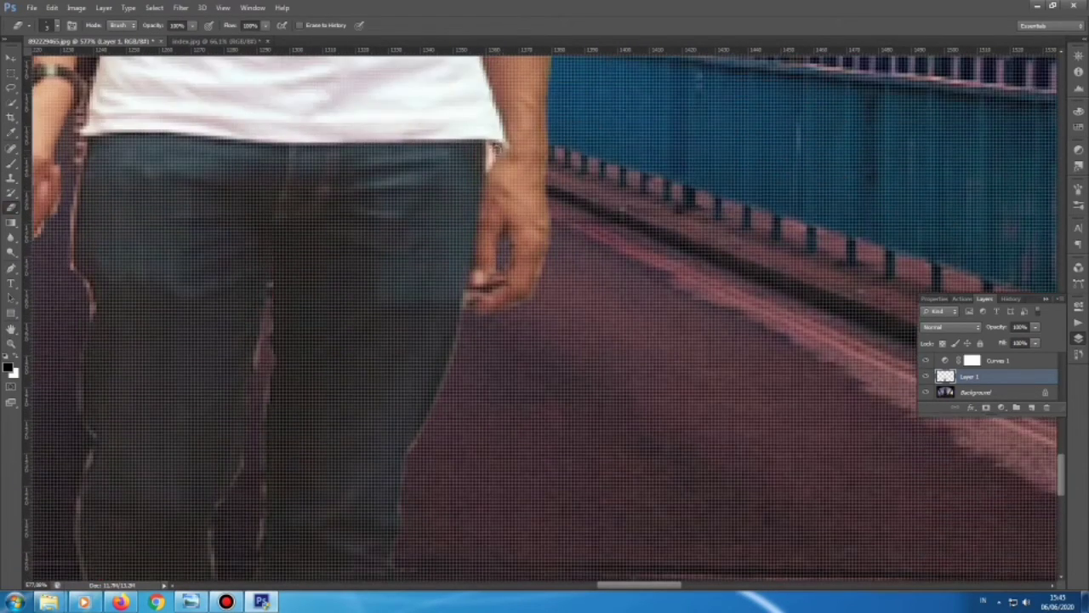
scroll(490, 163, down, 2)
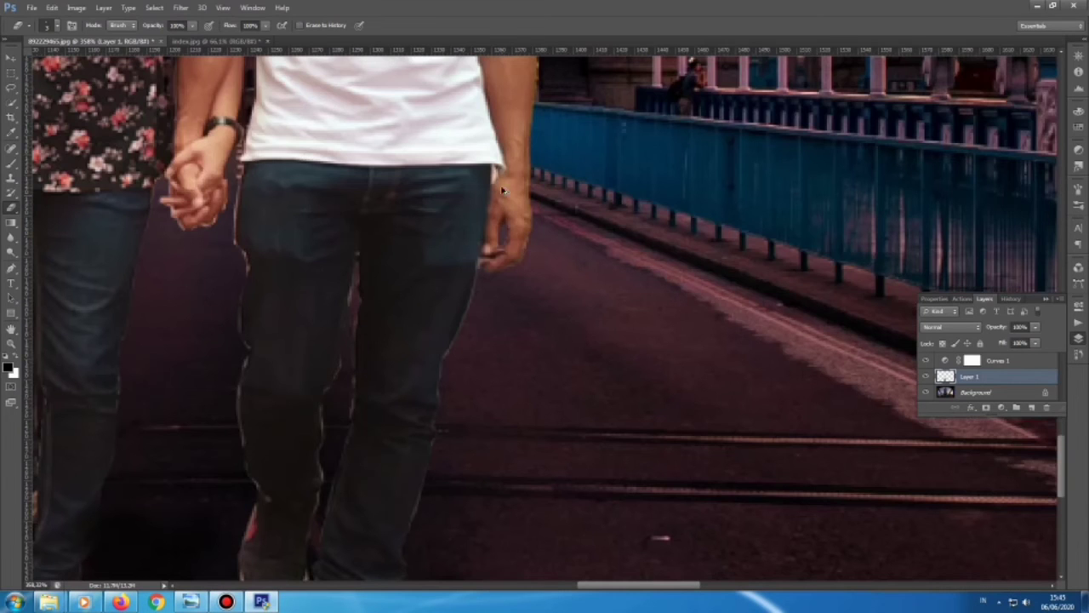
scroll(494, 170, down, 3)
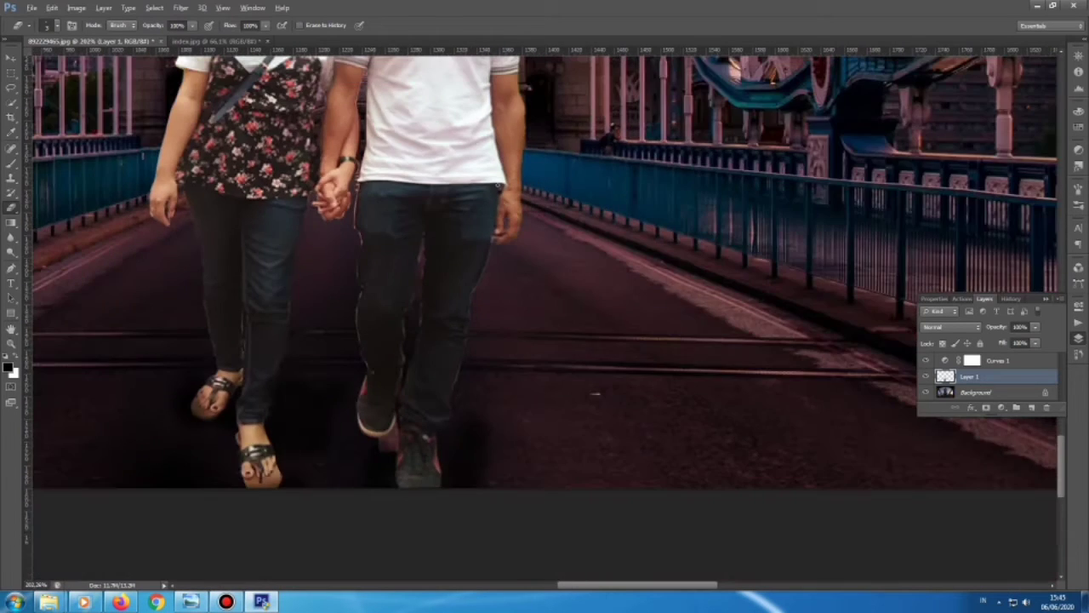
scroll(383, 153, up, 1)
scroll(366, 145, up, 2)
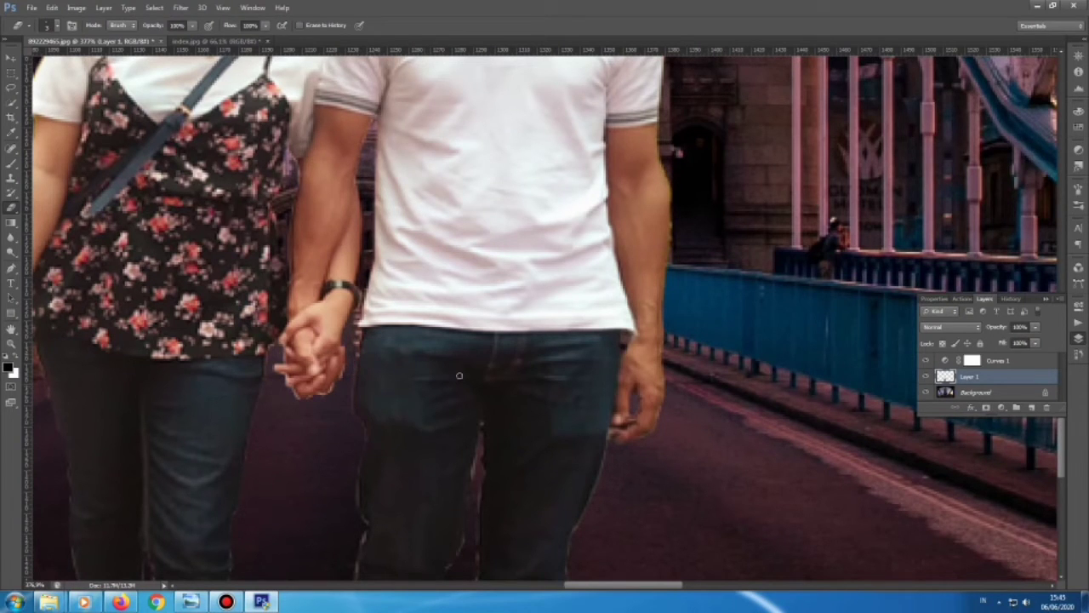
scroll(353, 311, up, 2)
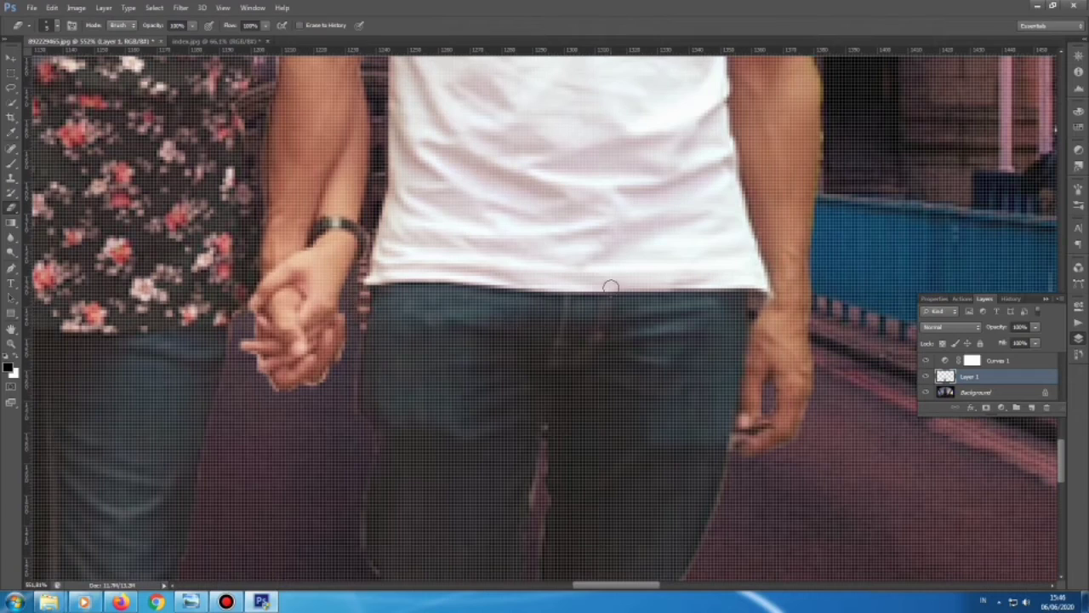
scroll(610, 287, down, 1)
scroll(610, 287, down, 1)
scroll(610, 289, down, 1)
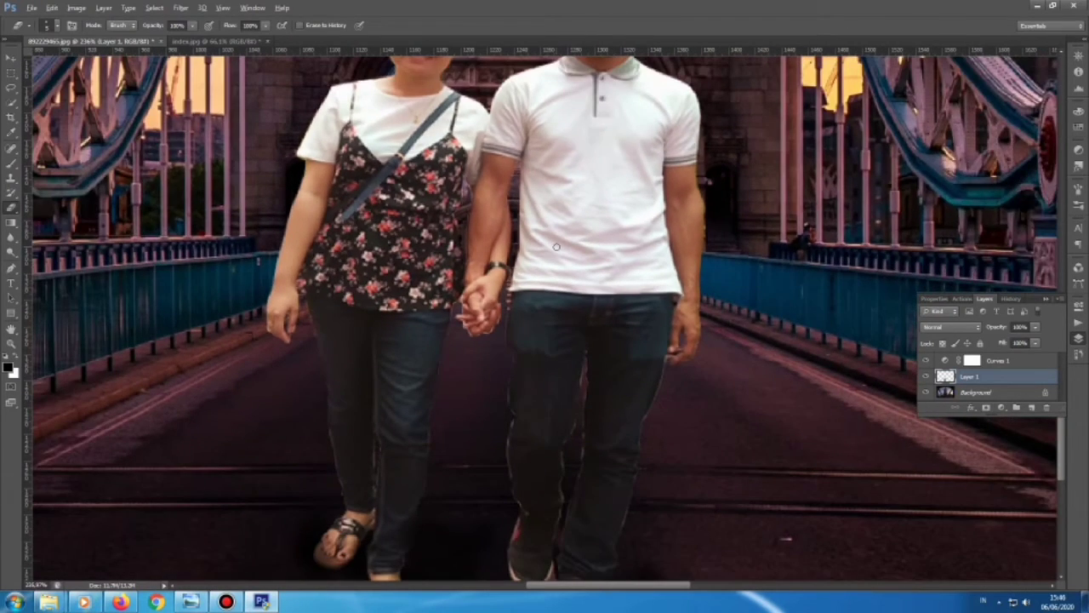
scroll(556, 247, down, 1)
key(ctrl+t)
Step: Commit the couple's free transform and zoom out over the image
scroll(589, 240, down, 1)
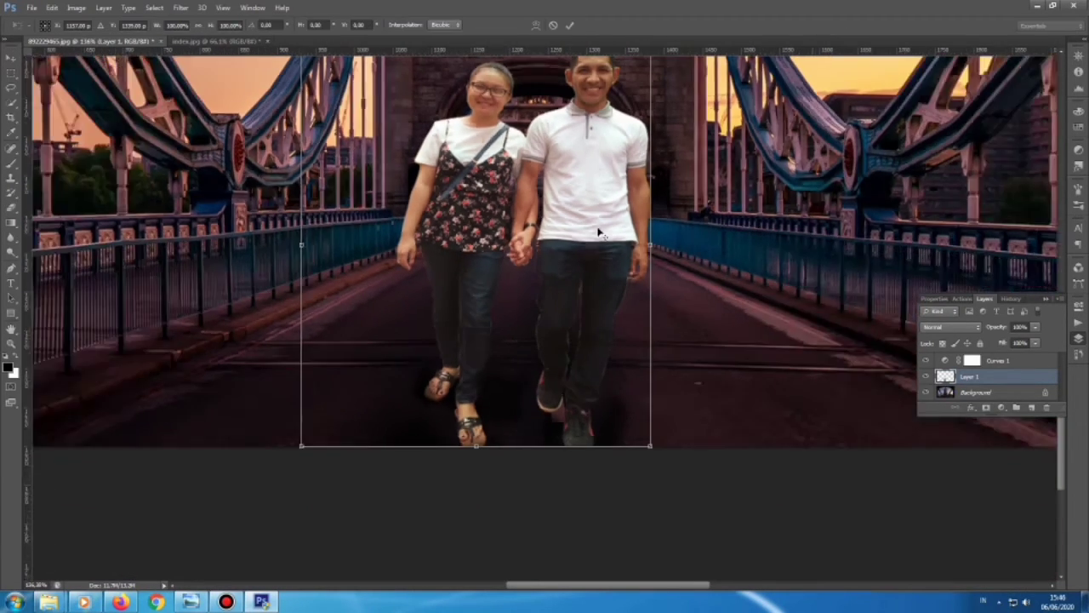
scroll(596, 230, down, 1)
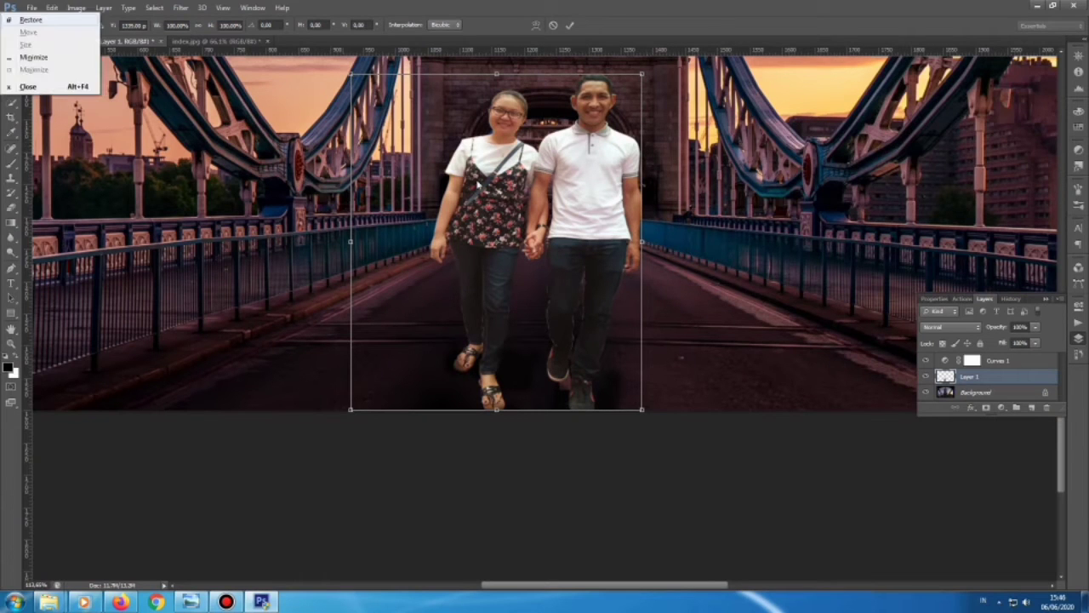
key(Return)
scroll(703, 260, down, 1)
scroll(694, 289, down, 1)
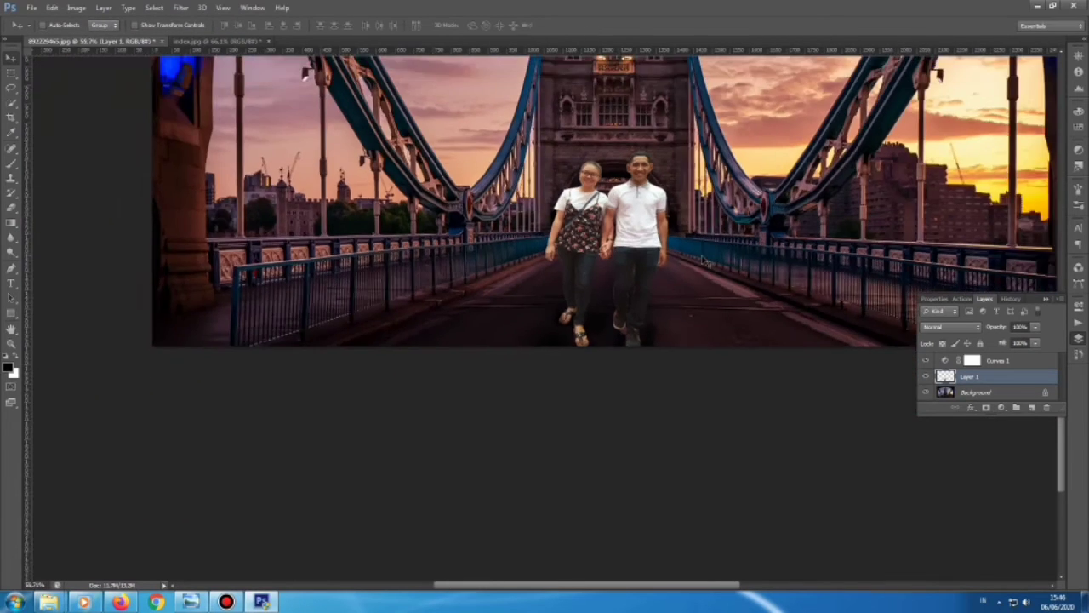
scroll(684, 324, down, 1)
scroll(672, 364, down, 1)
scroll(668, 383, down, 2)
scroll(651, 421, down, 1)
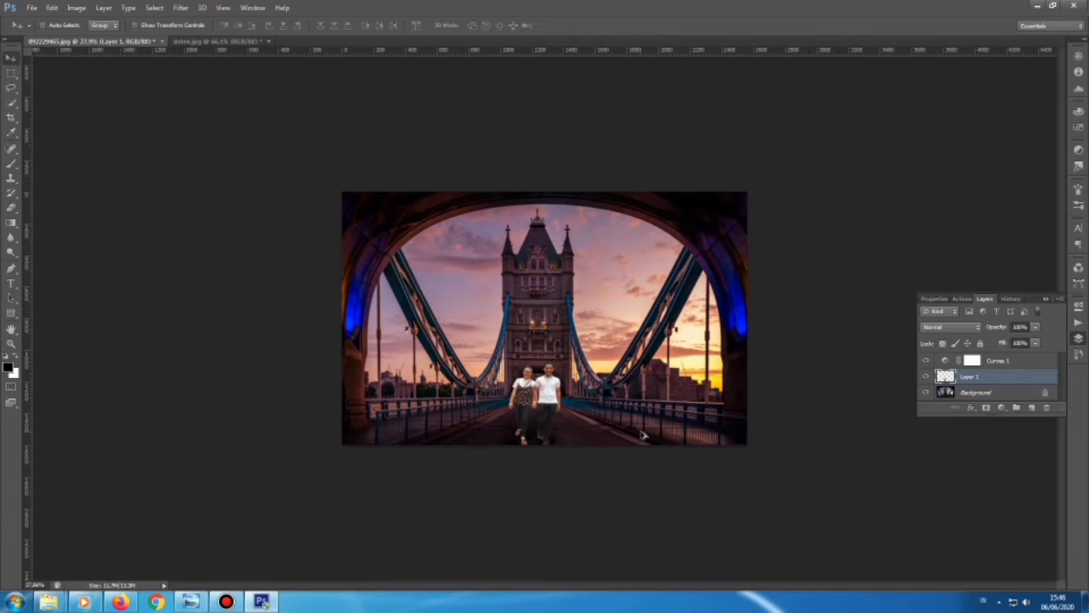
Step: Zoom back in and bring up the context menu for Layer 1
scroll(627, 440, up, 1)
scroll(627, 440, up, 1)
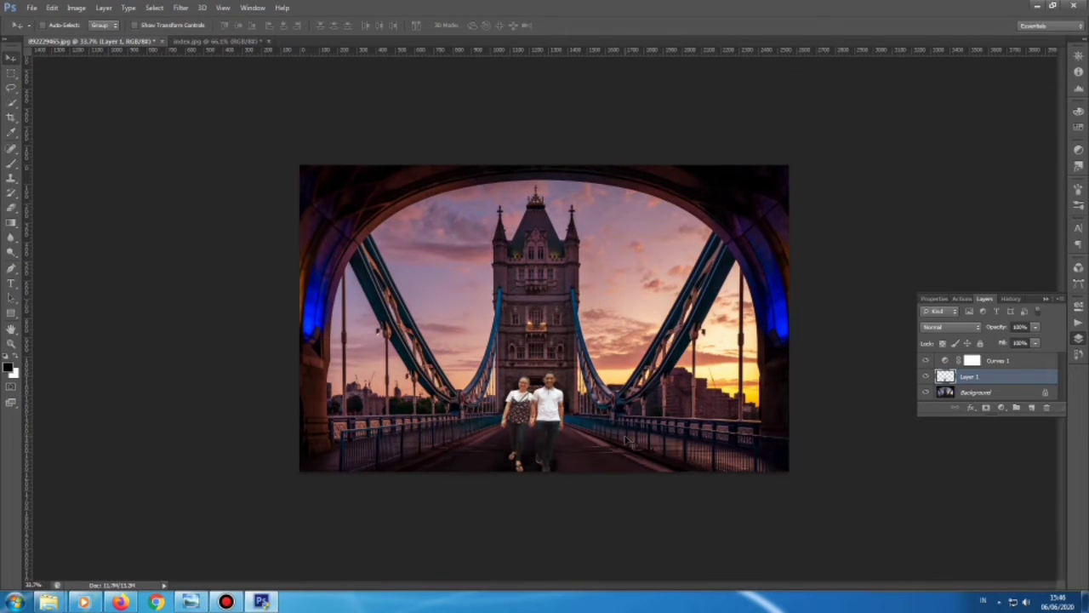
scroll(627, 439, up, 3)
scroll(627, 440, up, 1)
scroll(627, 440, up, 2)
scroll(847, 429, up, 4)
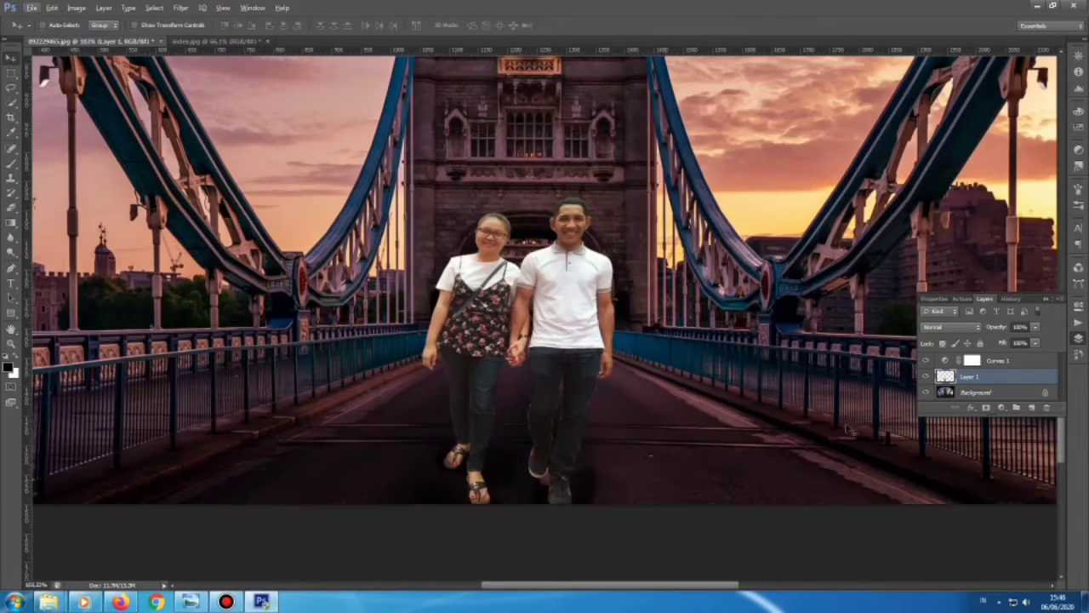
right_click(989, 374)
Step: Enable a Drop Shadow on Layer 1, setting size 24 px, opacity and angle
click(975, 108)
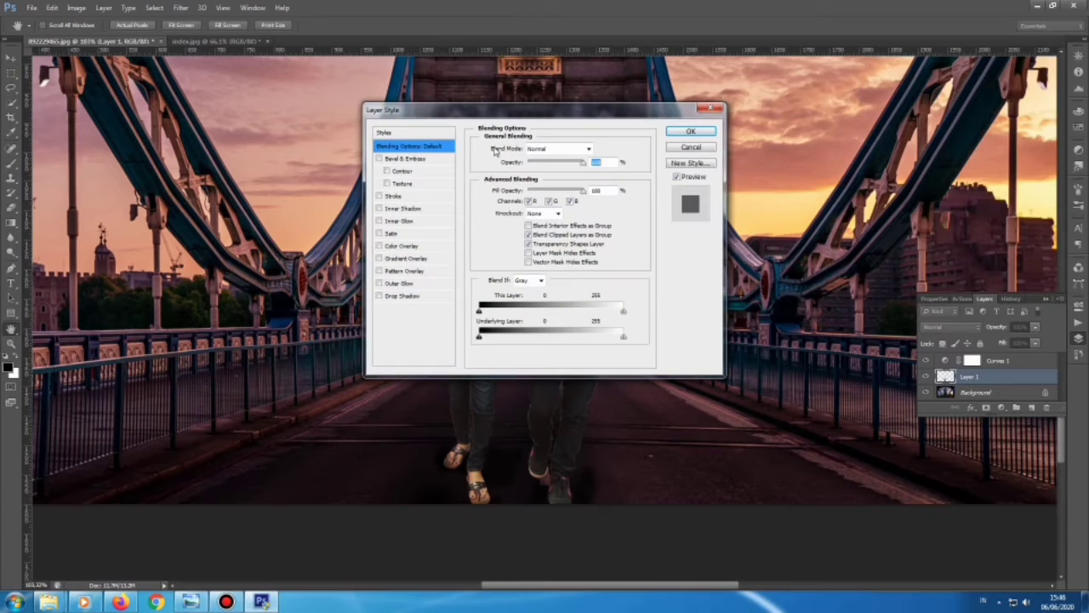
drag(539, 121, 707, 61)
click(557, 235)
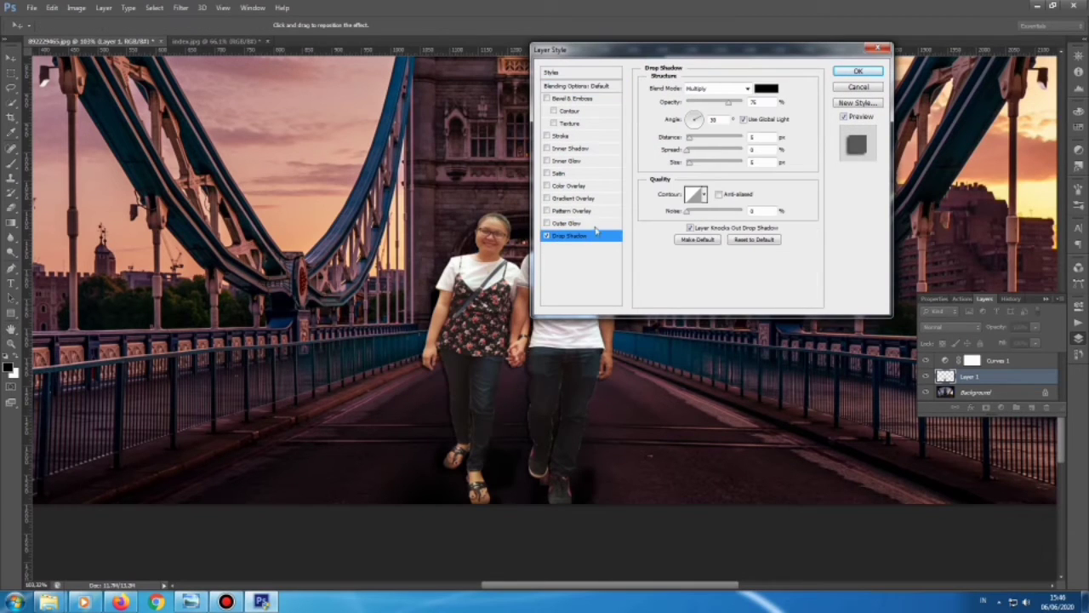
drag(692, 139, 708, 138)
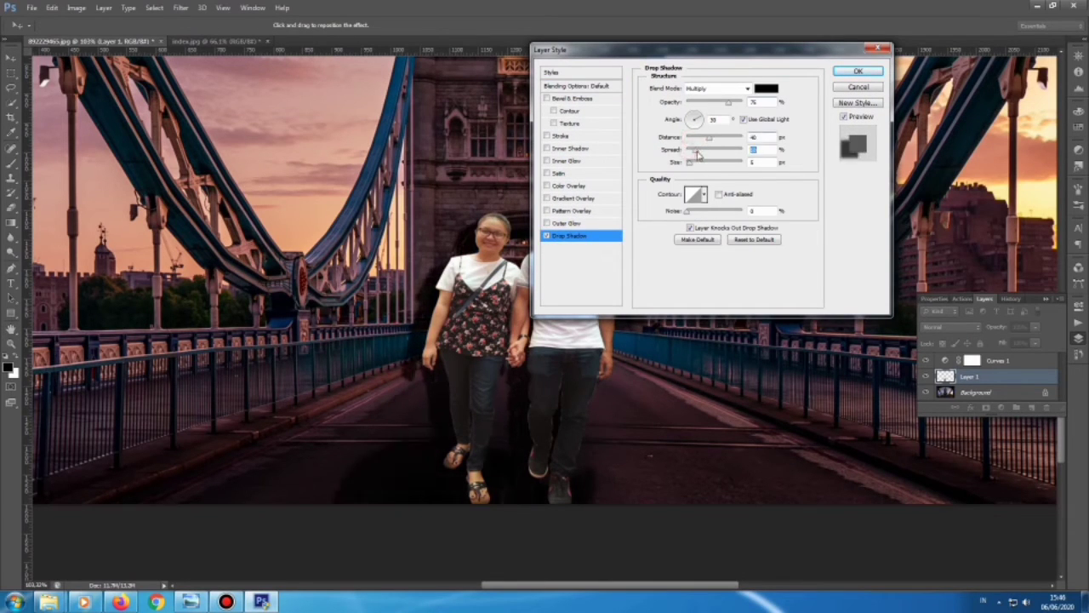
drag(689, 162, 696, 161)
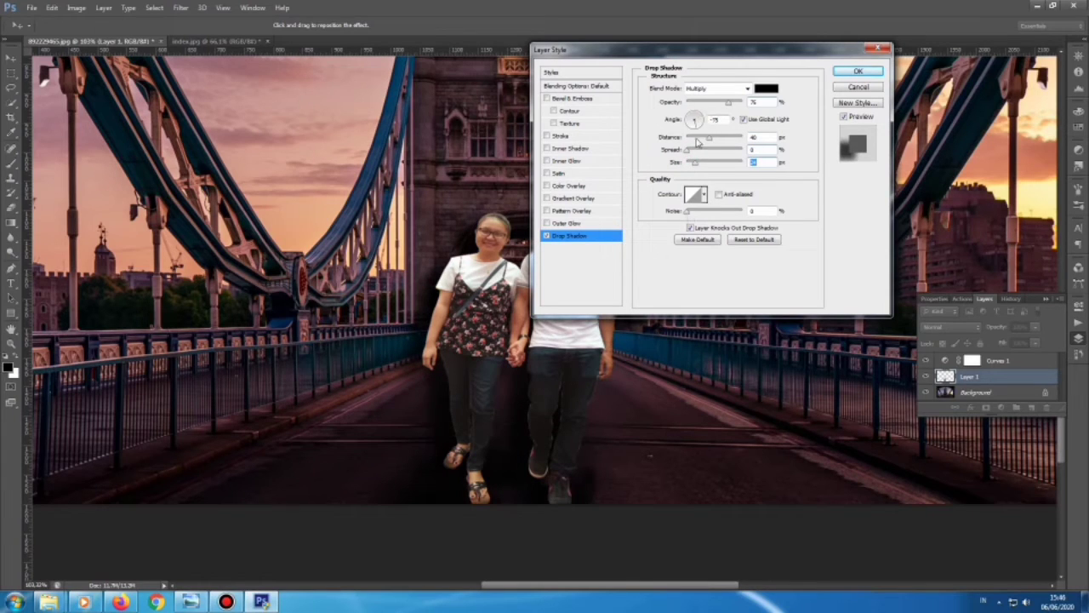
click(694, 119)
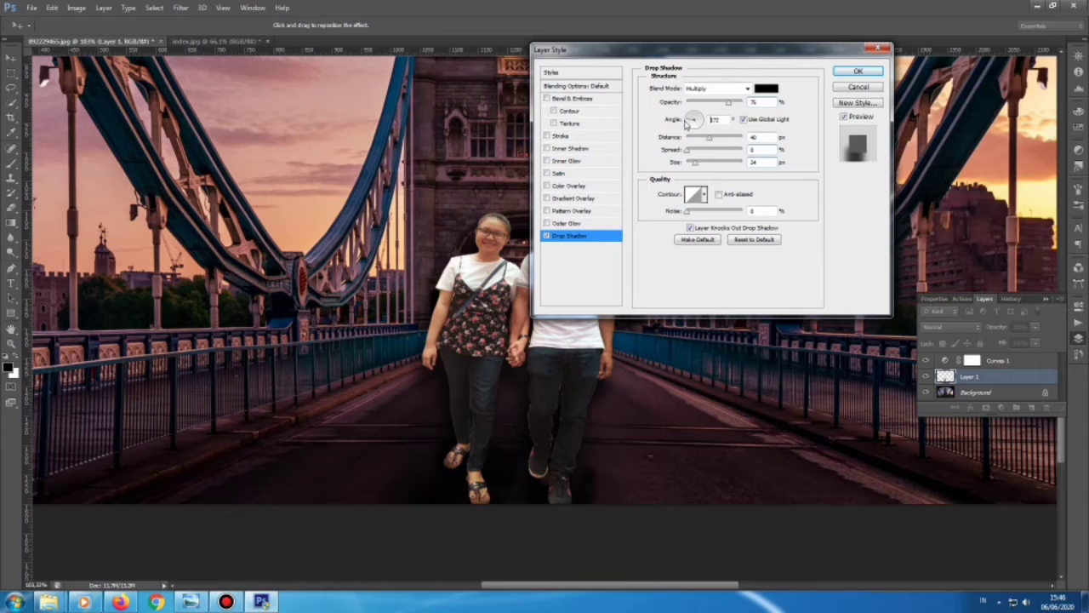
drag(727, 102, 741, 102)
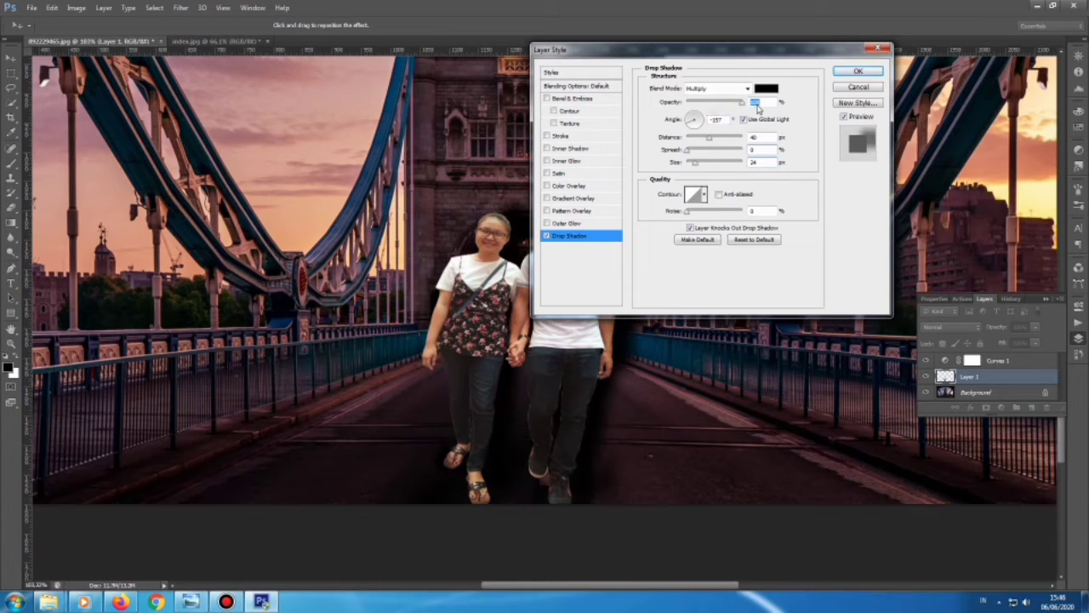
click(690, 121)
drag(674, 119, 690, 130)
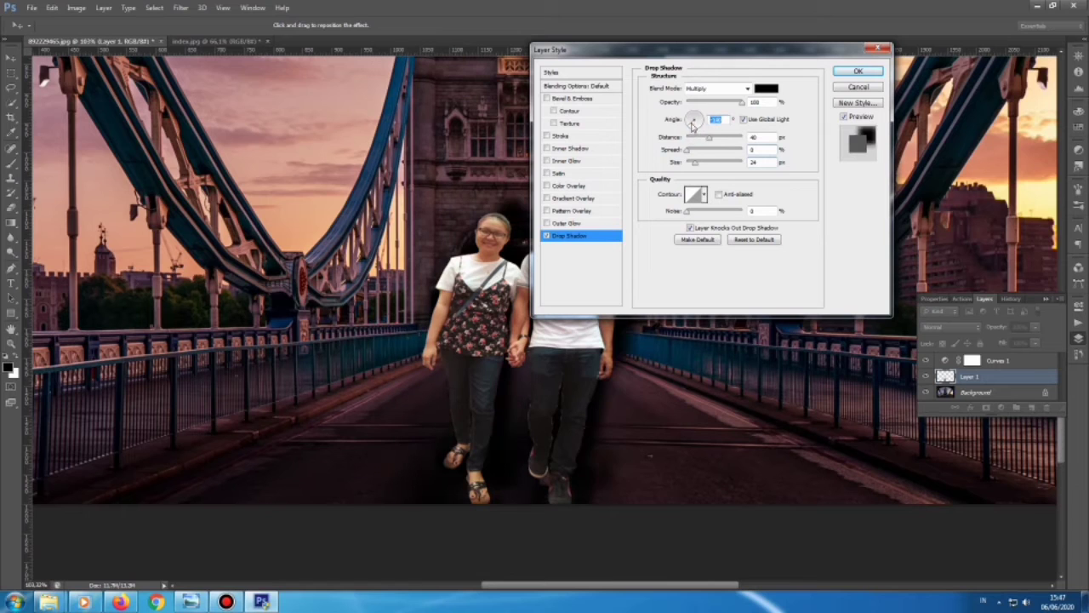
Step: Set the drop shadow's distance to 0 px and opacity back to 100%
drag(647, 49, 809, 78)
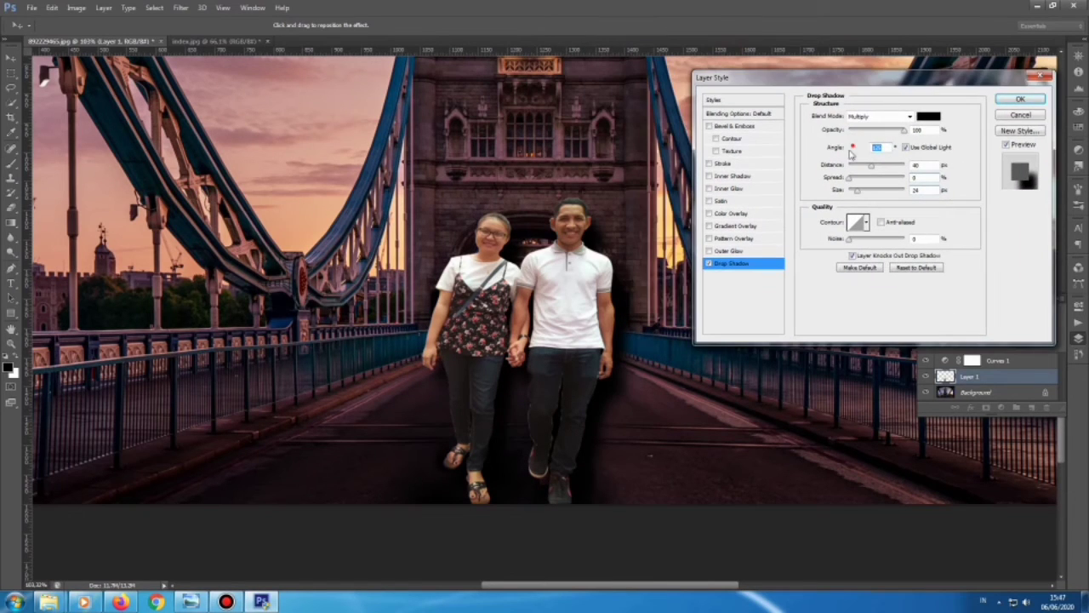
drag(849, 153, 849, 156)
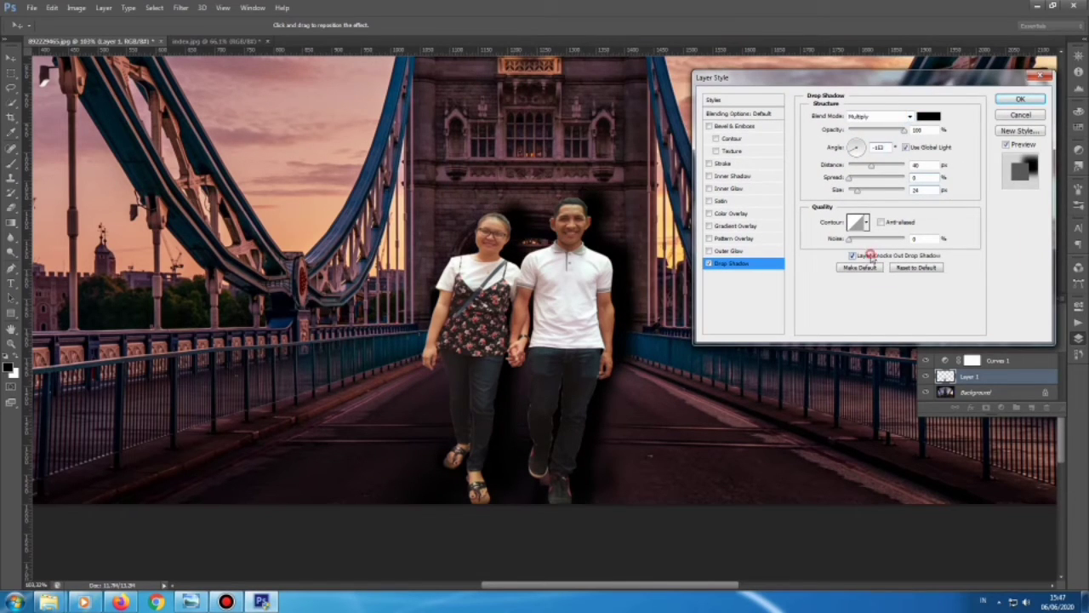
drag(875, 169, 849, 169)
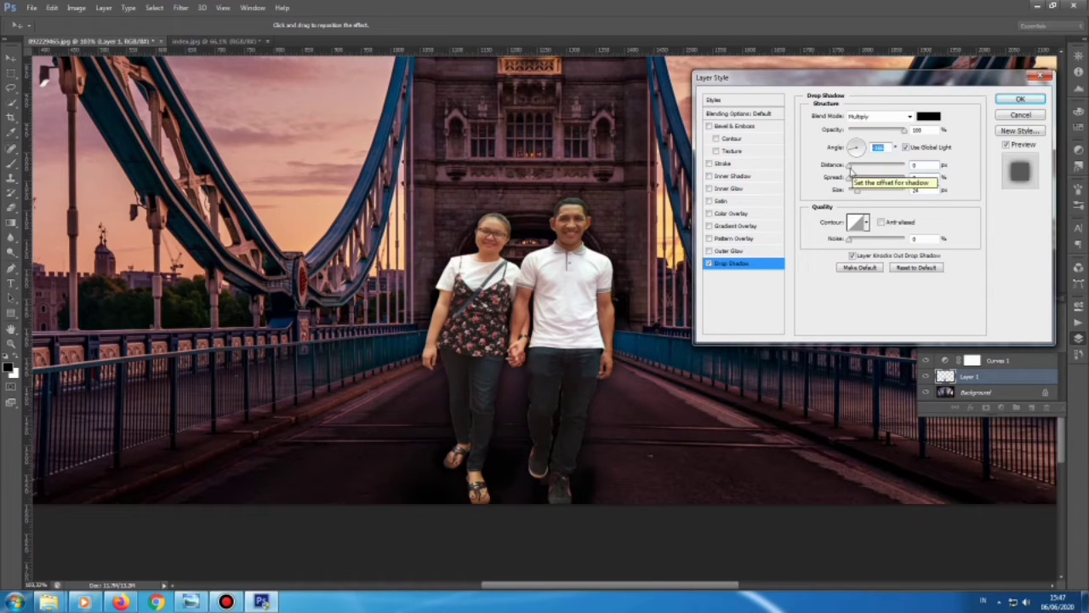
click(855, 169)
drag(858, 170, 850, 172)
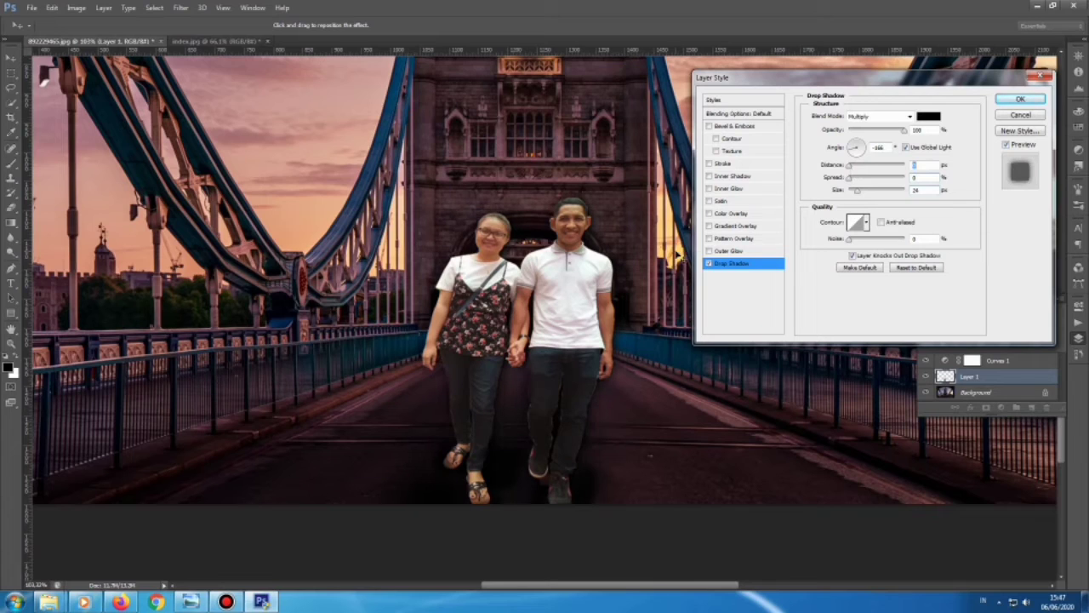
drag(904, 129, 857, 131)
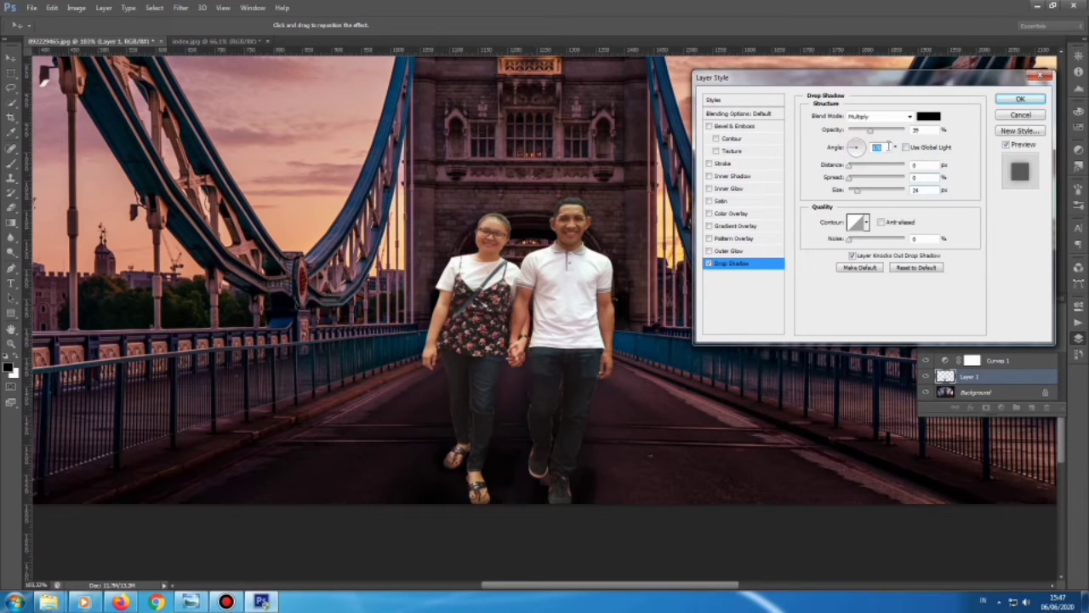
mouse_move(871, 129)
mouse_down()
mouse_move(903, 129)
mouse_move(847, 153)
mouse_up()
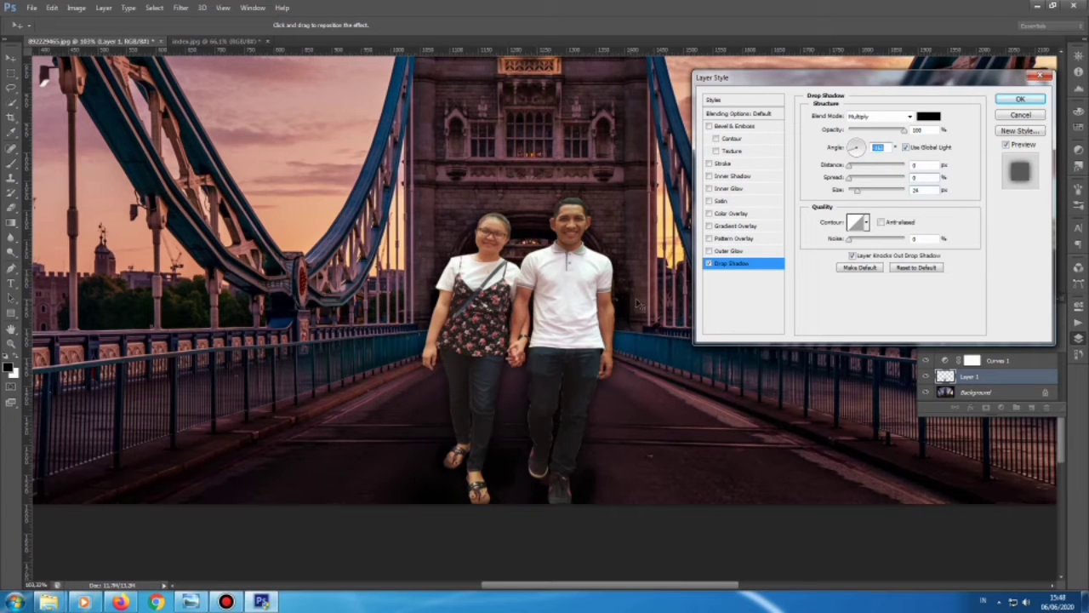
Step: Try an Inner Shadow on the couple with a larger distance, hiding the drop shadow
click(737, 177)
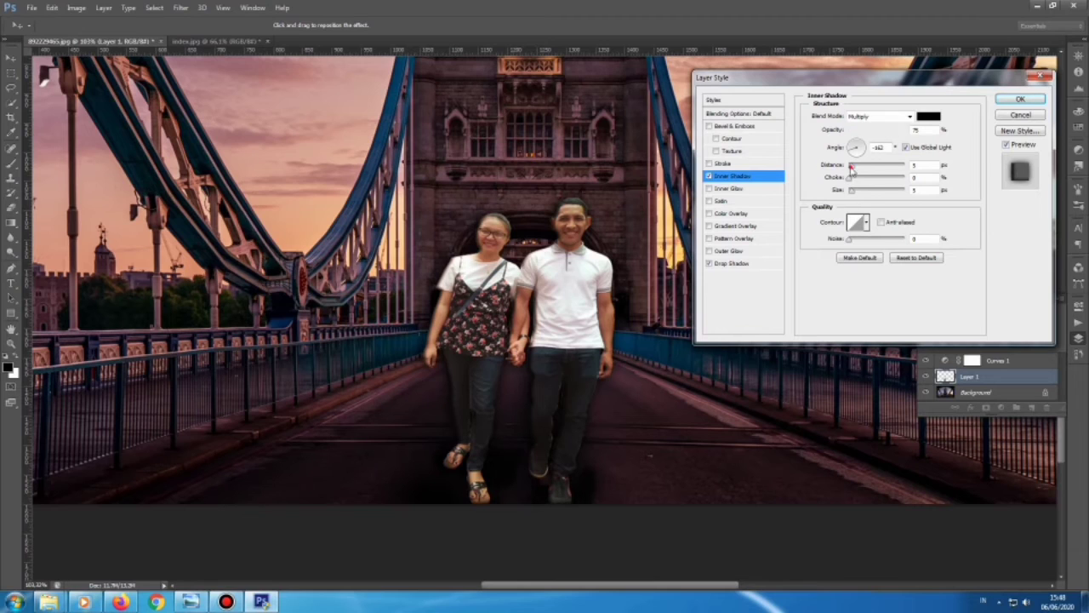
mouse_move(851, 165)
mouse_down()
mouse_move(849, 178)
mouse_move(862, 179)
mouse_move(839, 170)
mouse_move(853, 194)
mouse_up()
click(709, 264)
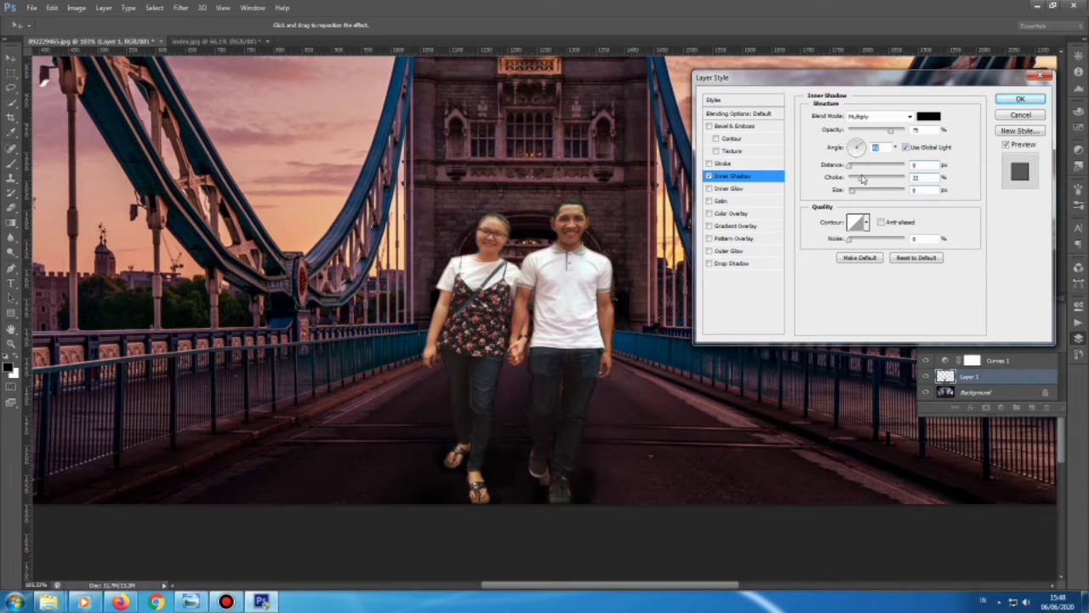
Step: Discard the inner shadow and restore the drop shadow at -28° with greater distance
click(708, 176)
click(708, 177)
click(708, 176)
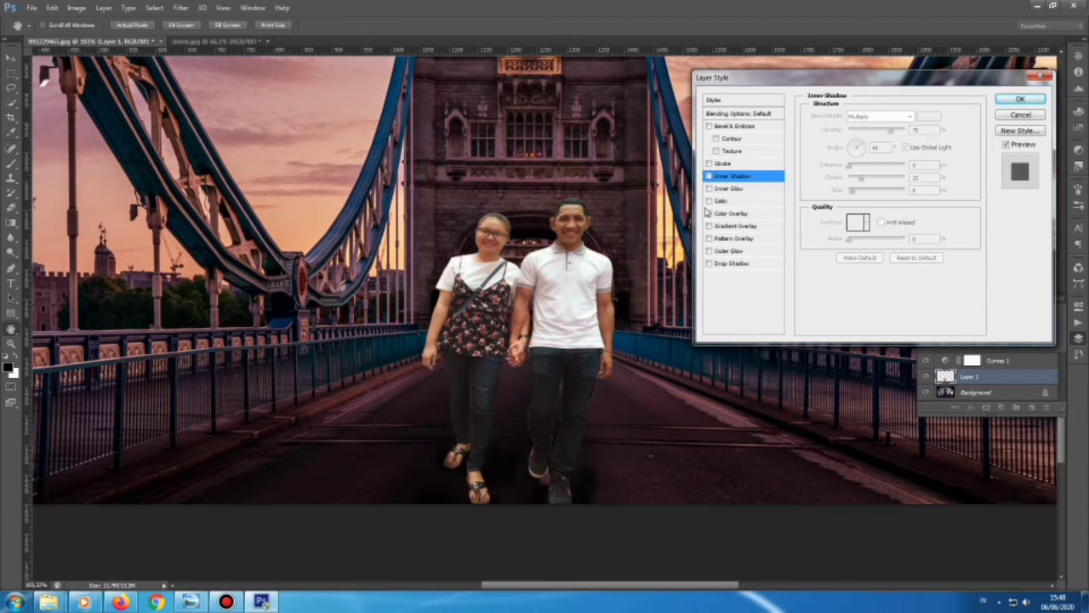
click(709, 264)
click(732, 263)
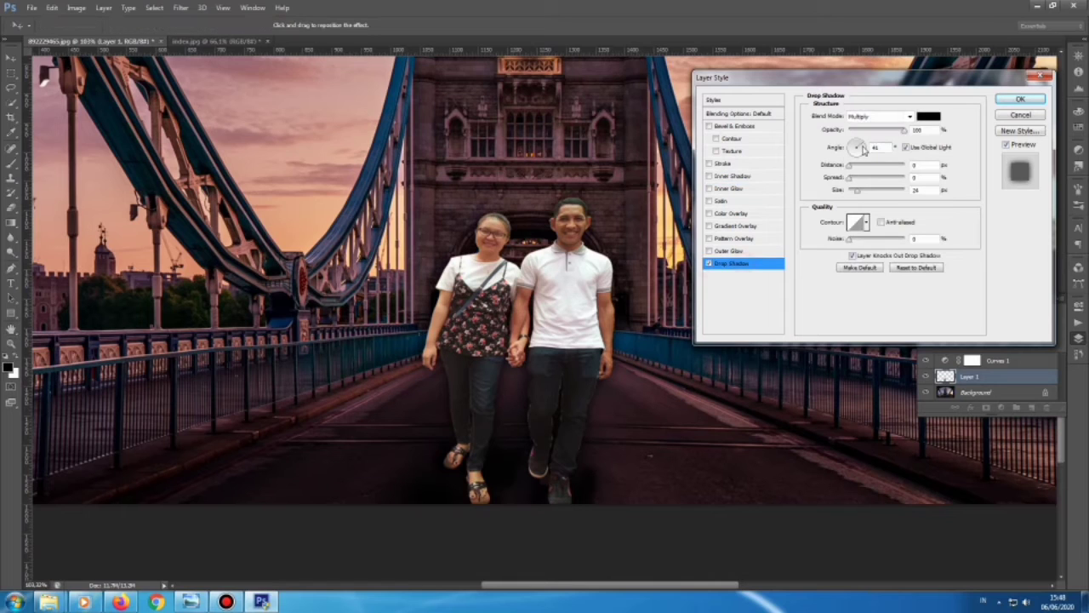
mouse_move(851, 167)
mouse_down()
mouse_move(910, 173)
mouse_move(817, 164)
mouse_up()
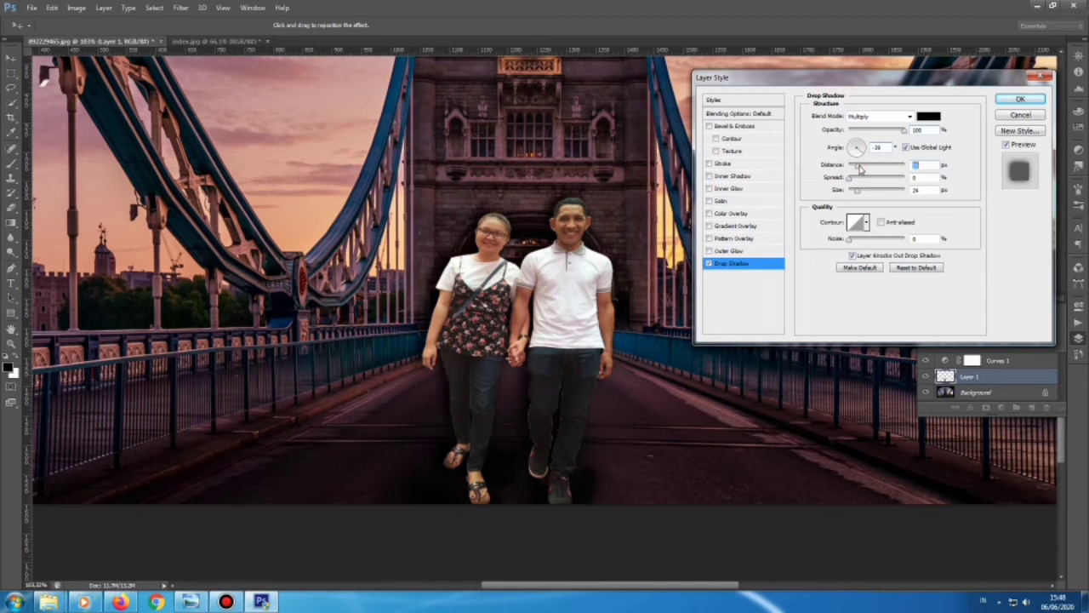
Step: Apply the drop shadow and copy Layer 1's layer style
click(1020, 98)
scroll(987, 398, down, 1)
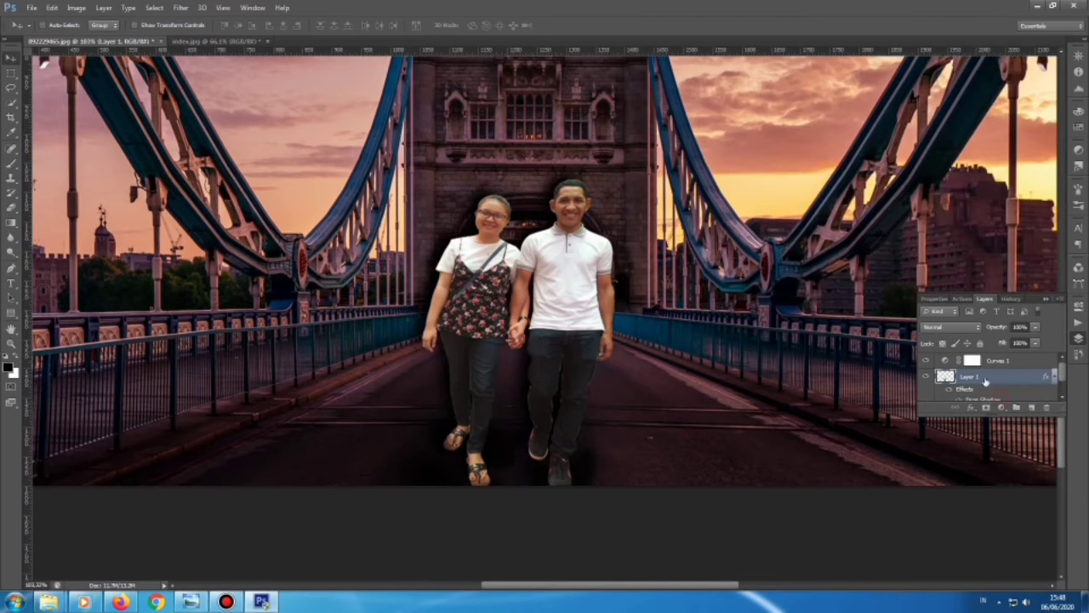
right_click(1012, 384)
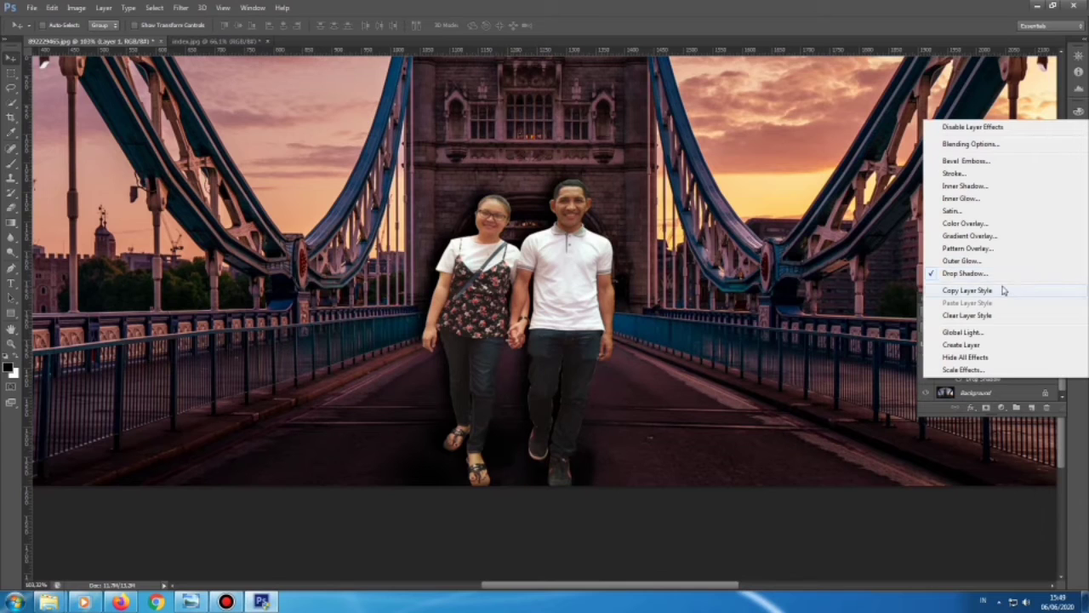
click(968, 291)
right_click(986, 378)
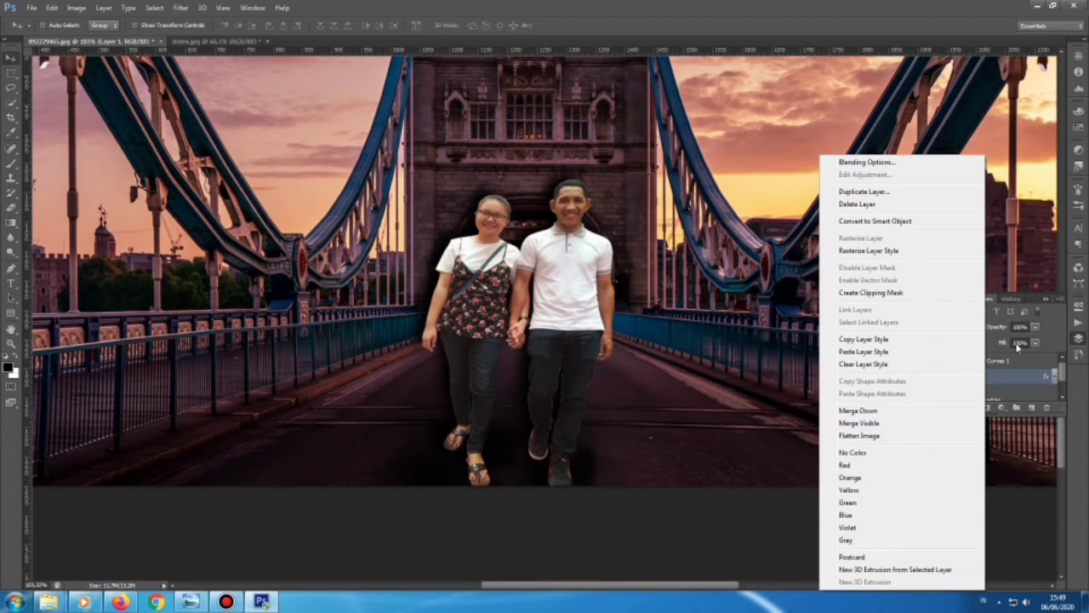
key(Escape)
key(b)
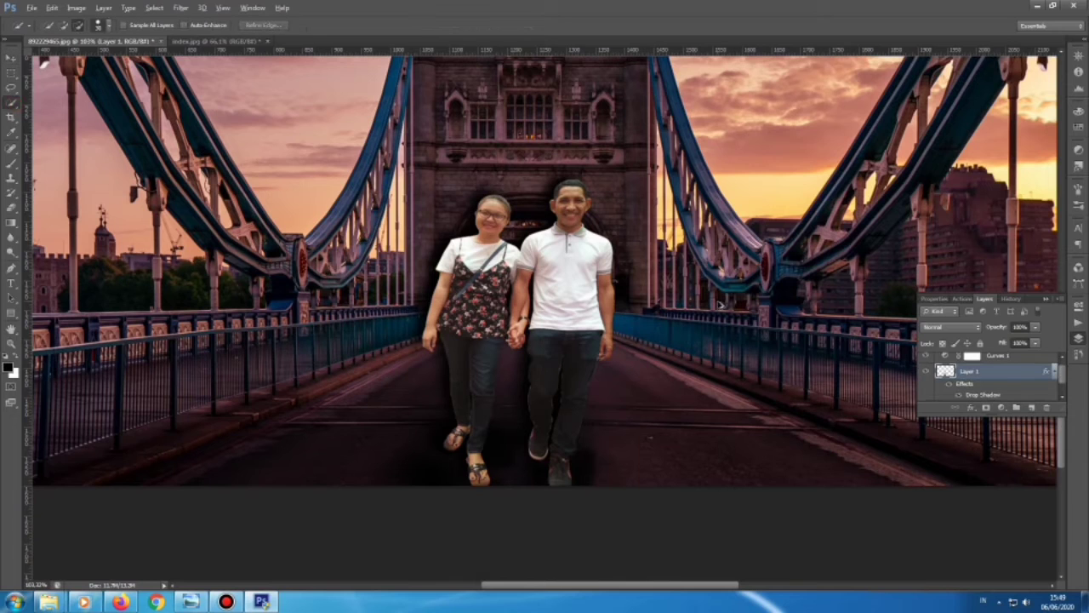
scroll(881, 344, down, 1)
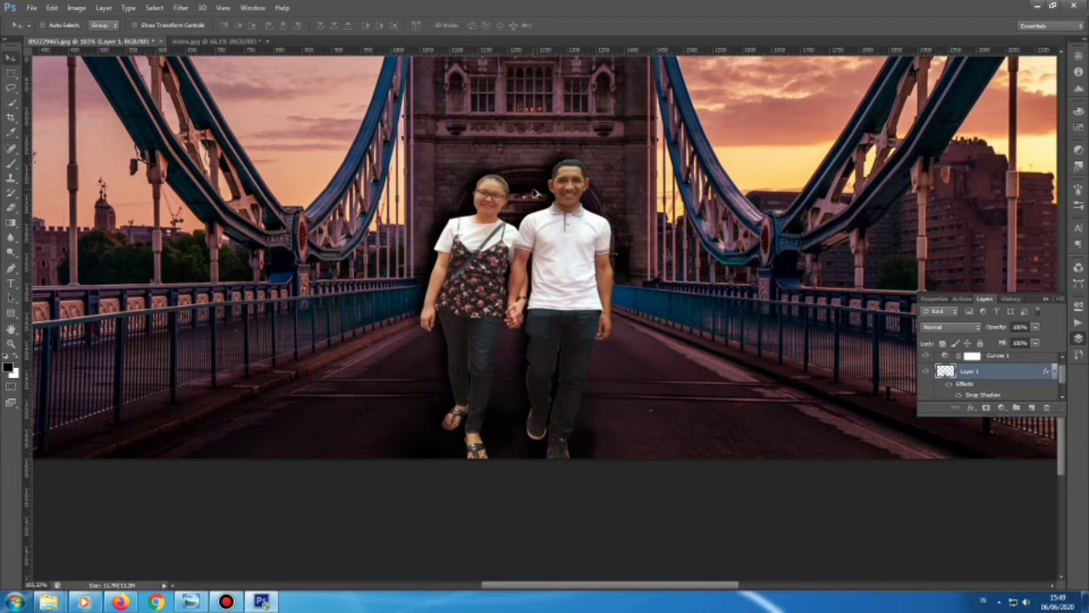
Step: Scale the couple up slightly with Free Transform
key(ctrl+t)
scroll(570, 269, down, 3)
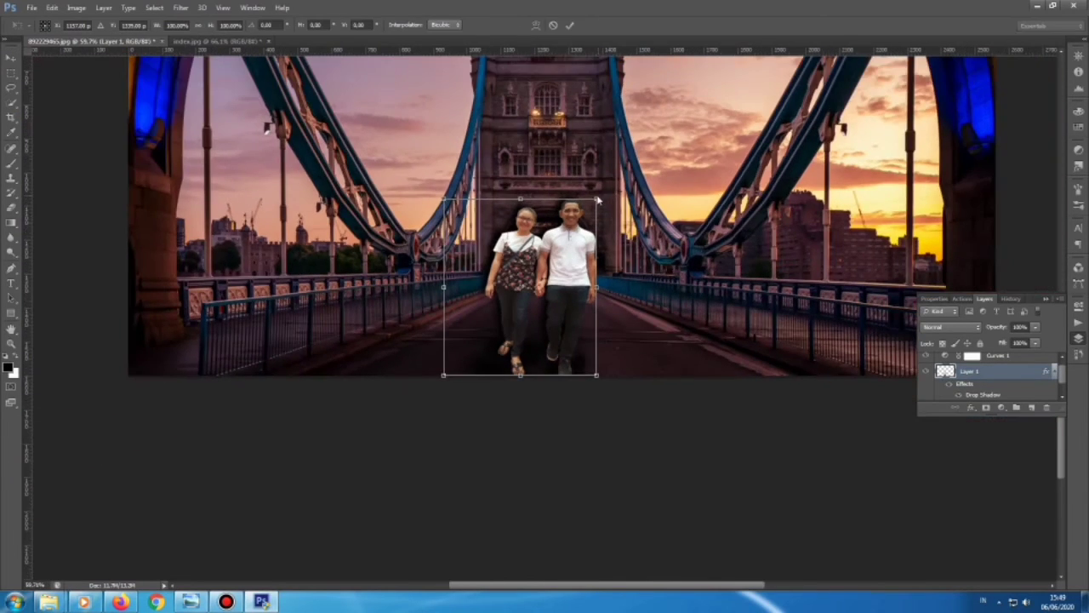
drag(597, 198, 603, 188)
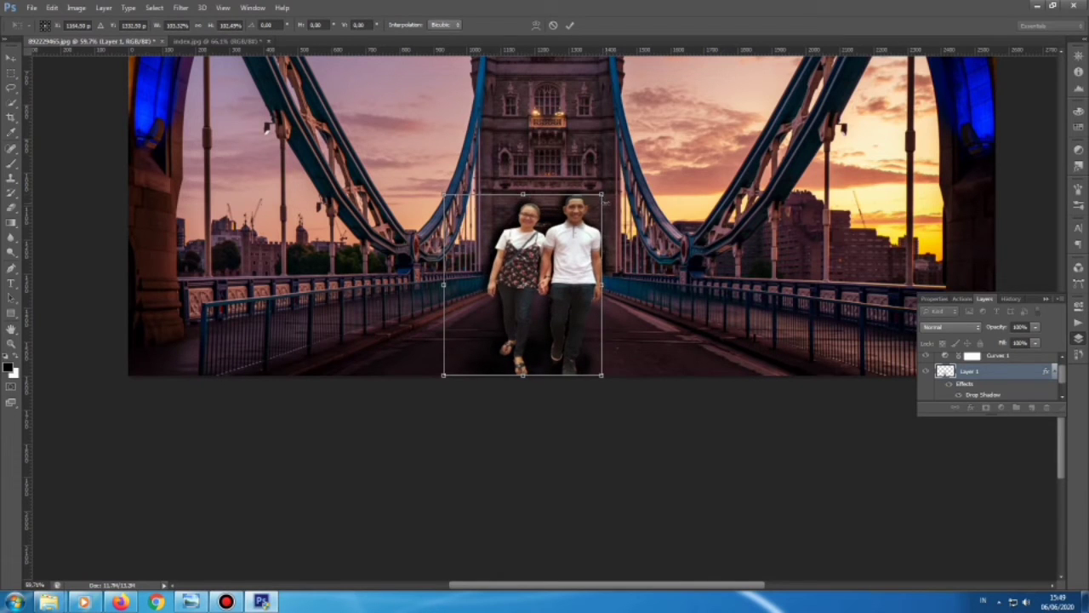
key(Return)
scroll(800, 285, up, 4)
Step: Give the drop shadow a custom contour, 0 px distance, lower opacity and 3 px spread
right_click(983, 394)
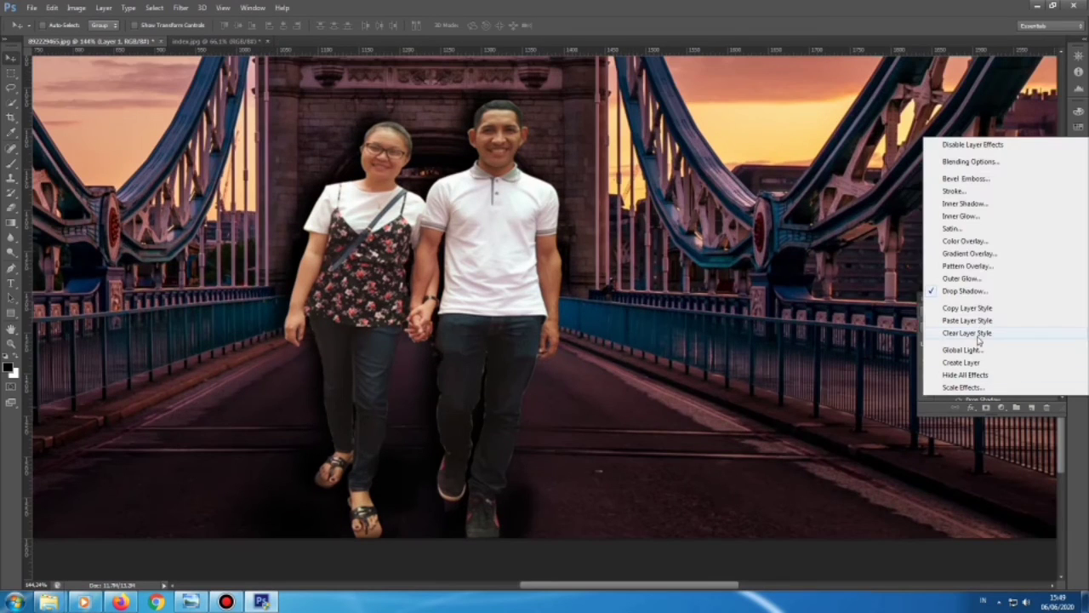
click(979, 292)
click(857, 223)
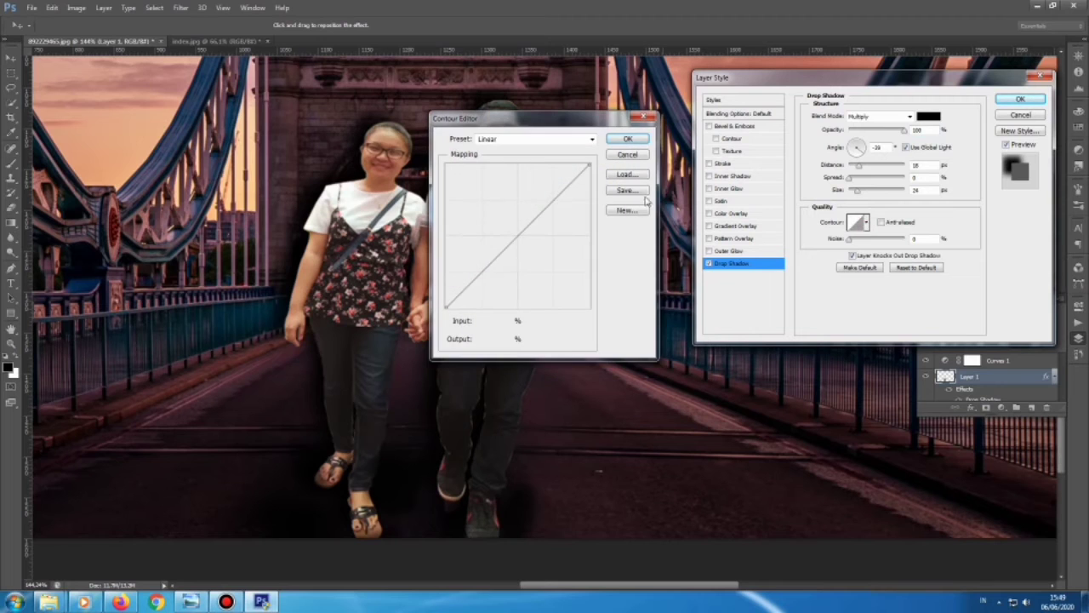
drag(520, 232, 596, 324)
mouse_move(482, 271)
mouse_down()
mouse_move(483, 239)
mouse_move(559, 292)
mouse_up()
click(628, 139)
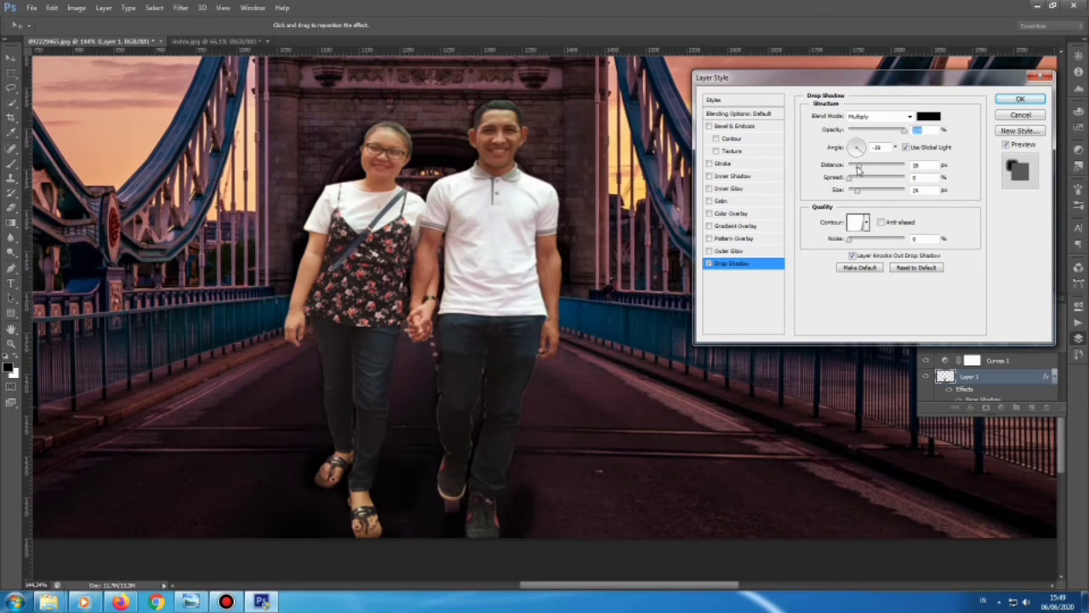
click(859, 167)
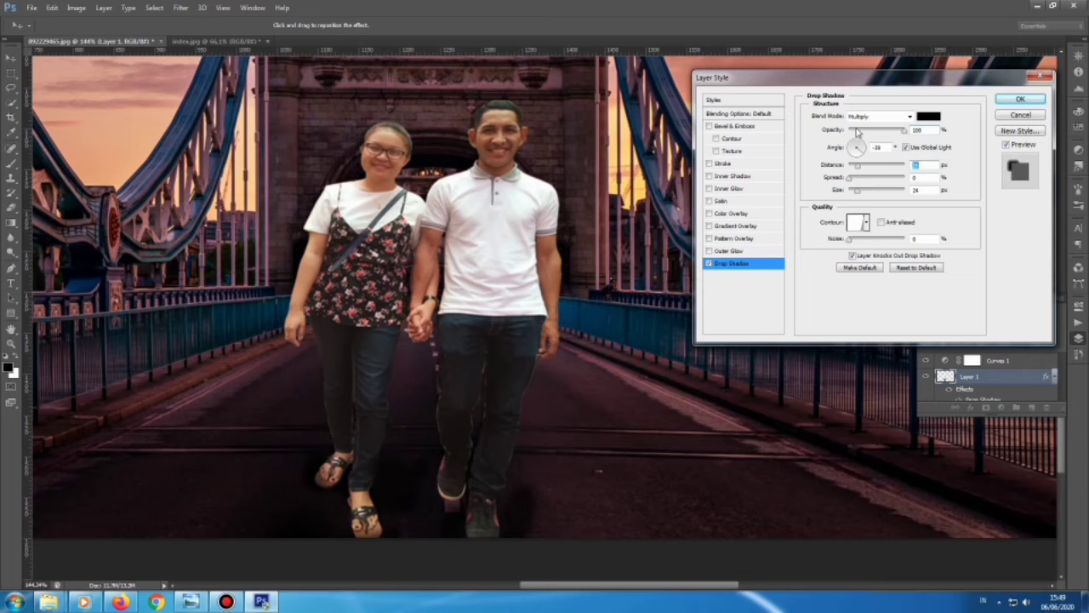
drag(857, 165, 849, 165)
drag(904, 131, 898, 134)
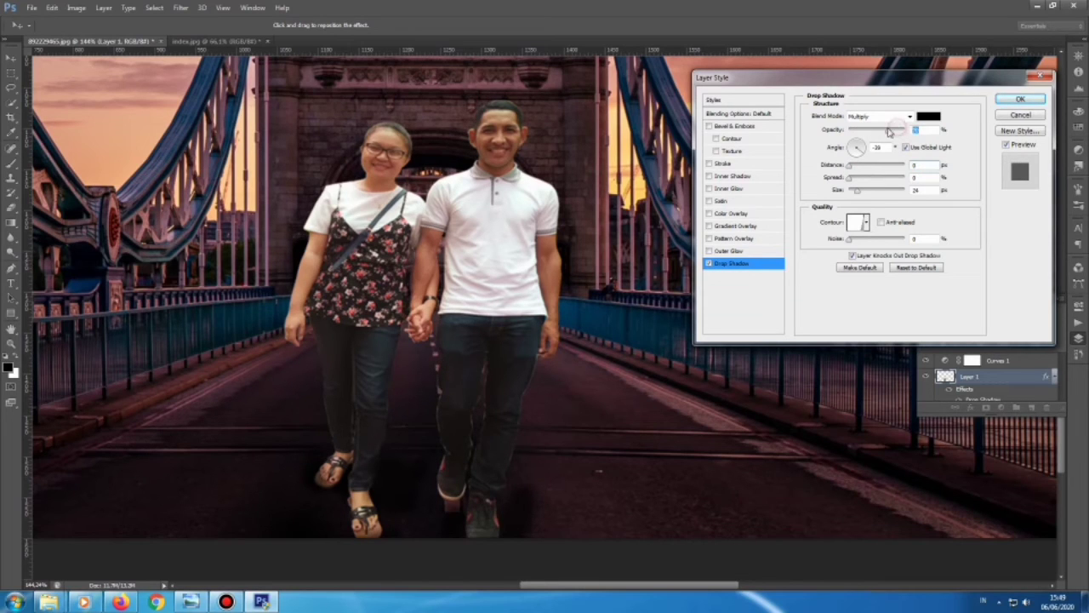
drag(853, 177, 855, 181)
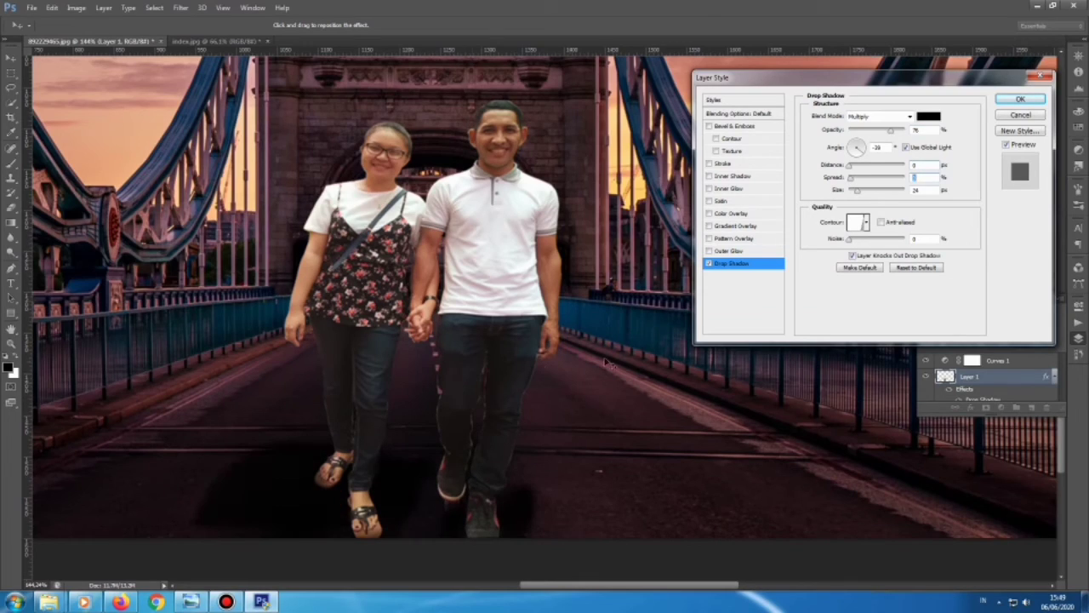
click(1020, 98)
scroll(549, 504, down, 4)
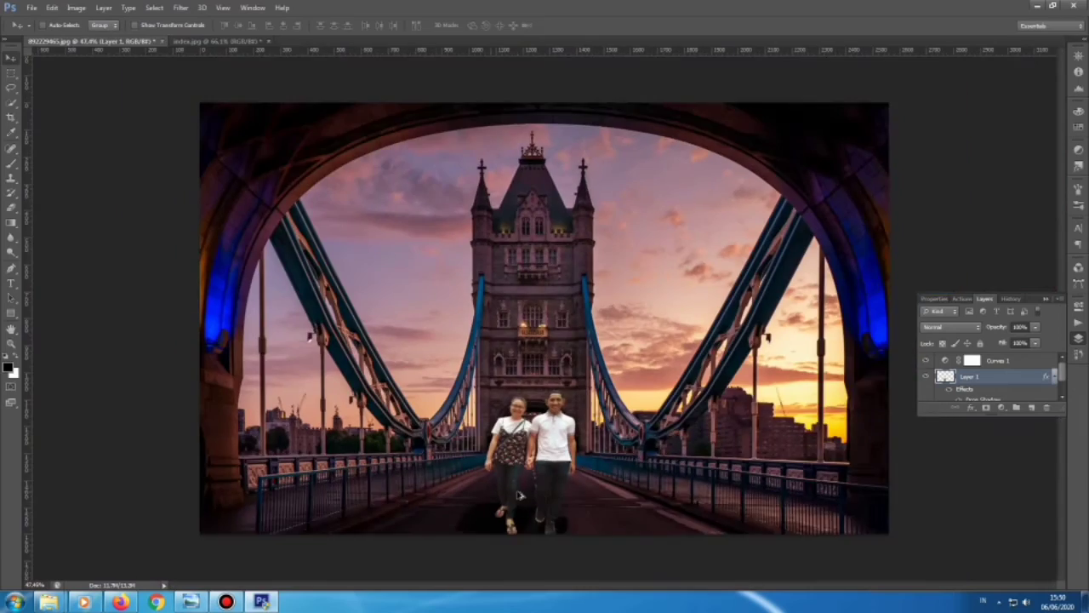
scroll(549, 504, up, 2)
scroll(549, 504, up, 3)
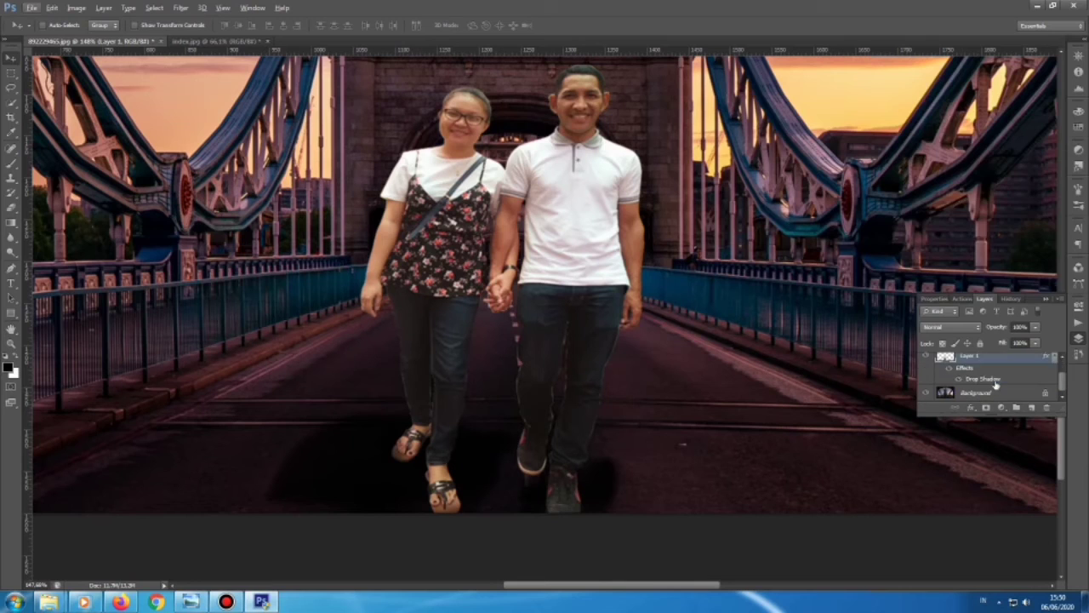
Step: Raise the drop shadow opacity to 100 to darken it
right_click(994, 387)
click(970, 277)
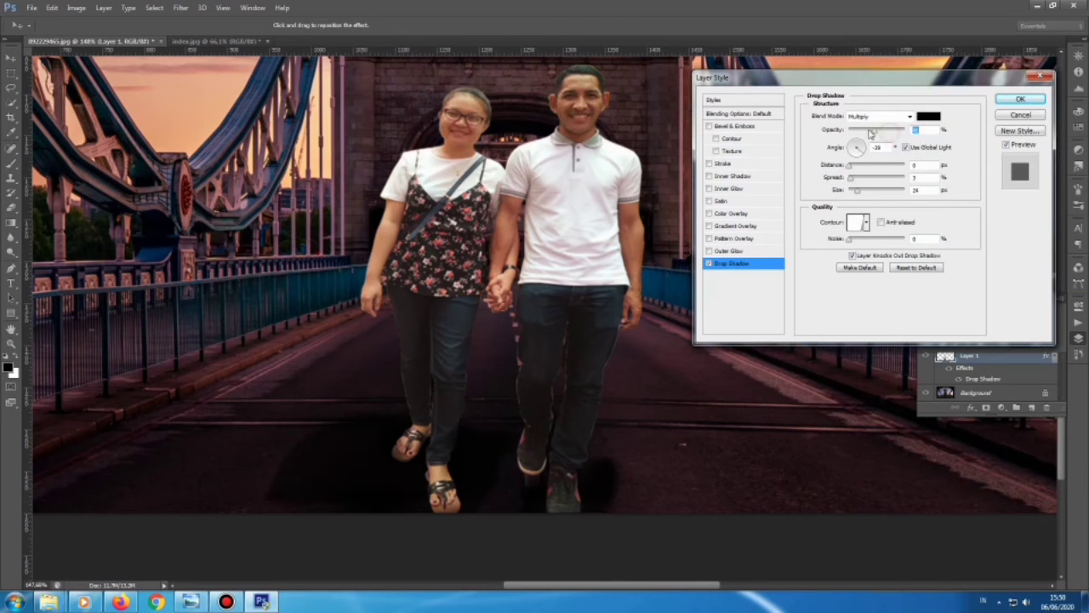
mouse_move(869, 133)
mouse_down()
mouse_move(967, 133)
mouse_move(868, 124)
mouse_up()
click(1020, 98)
scroll(587, 503, down, 3)
scroll(587, 504, up, 2)
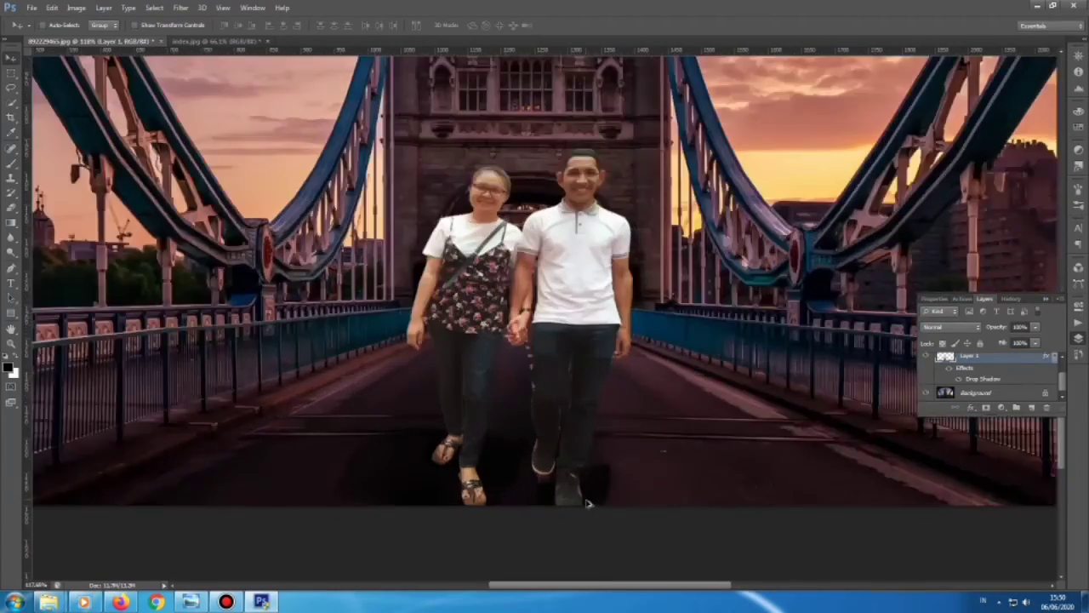
scroll(588, 504, down, 2)
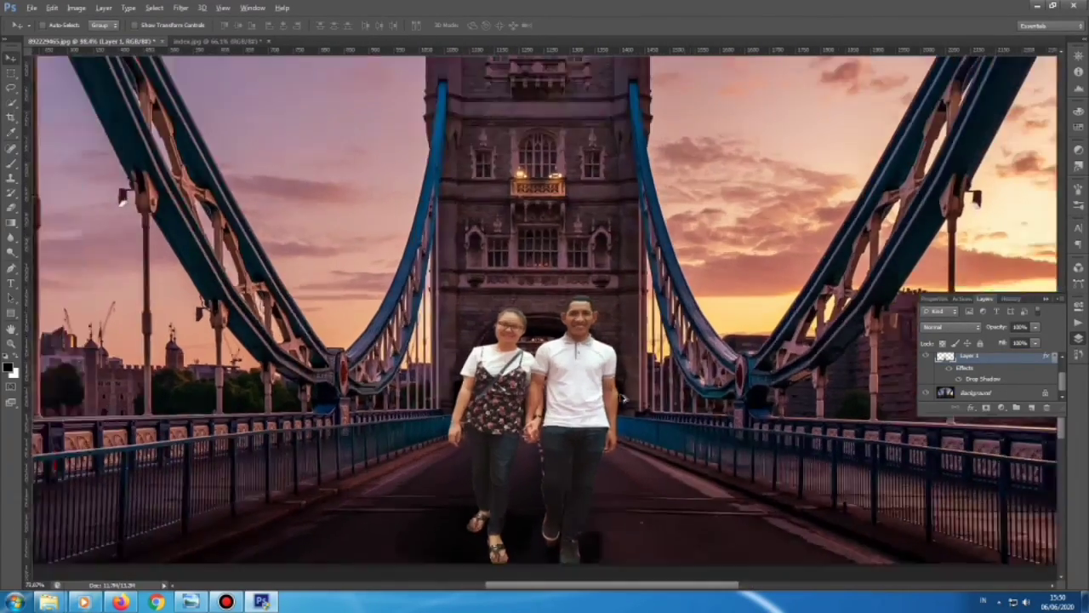
Step: Nudge the couple slightly right on the bridge deck with Free Transform
scroll(585, 449, up, 3)
scroll(586, 448, down, 2)
key(ctrl+t)
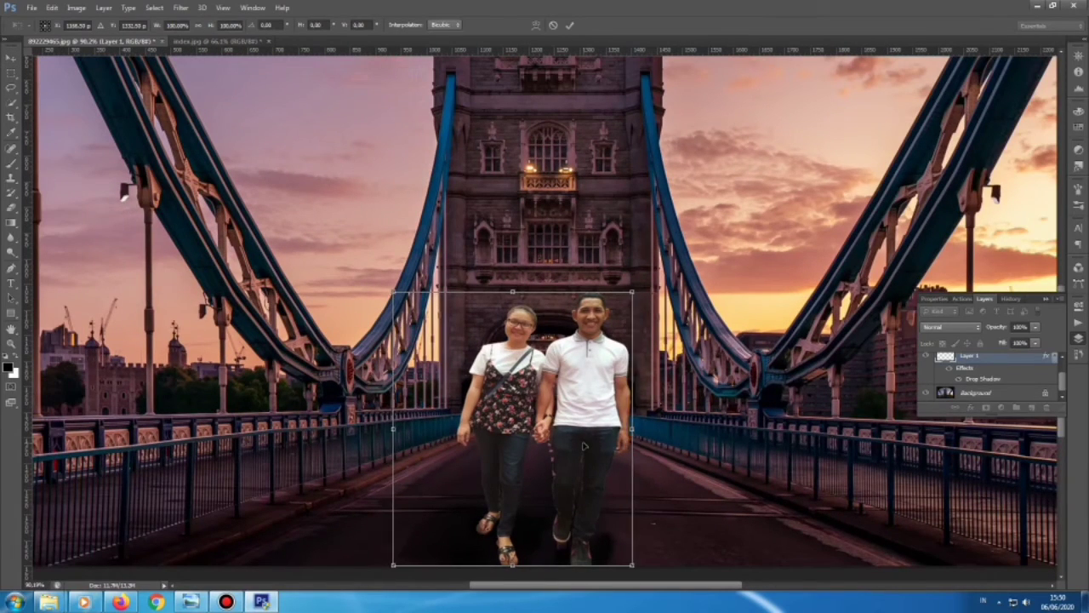
drag(586, 448, 601, 453)
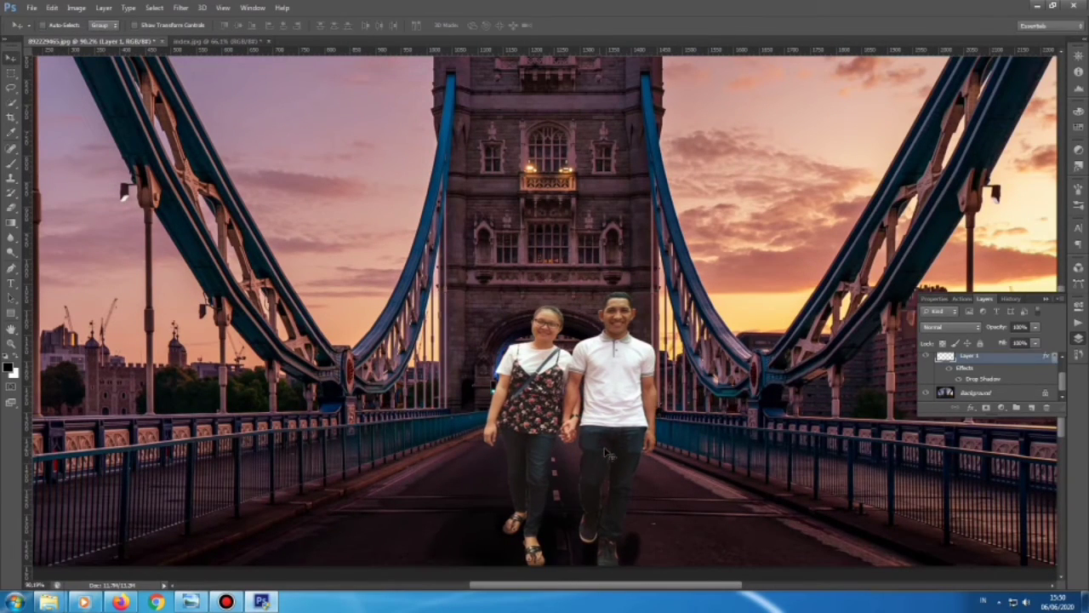
scroll(599, 453, down, 2)
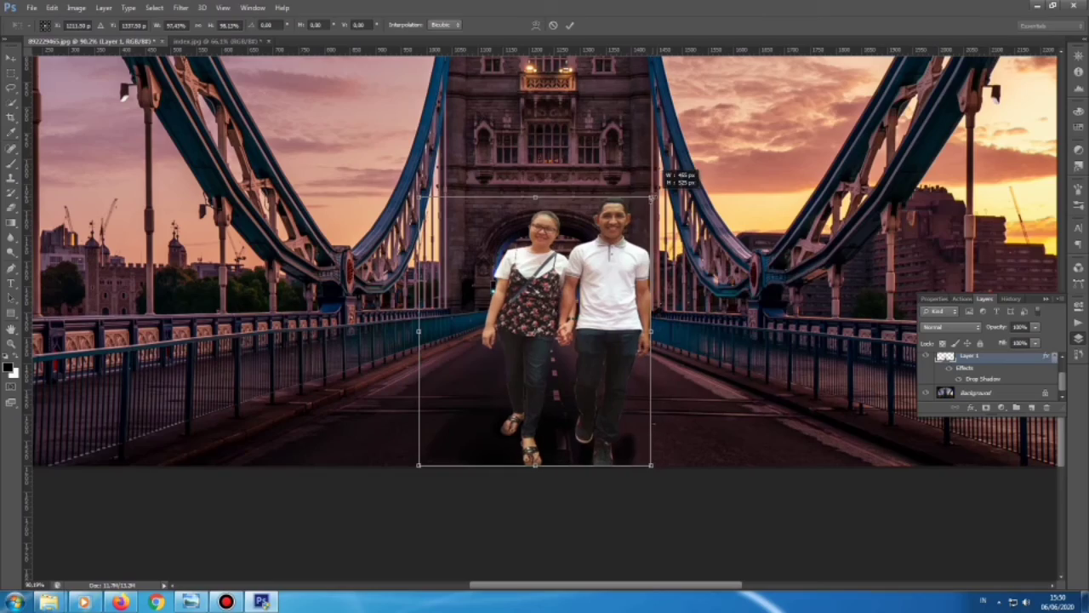
key(Return)
Step: Bring up the New Fill/Adjustment Layer list in the Layers panel
scroll(672, 327, down, 3)
scroll(672, 328, down, 1)
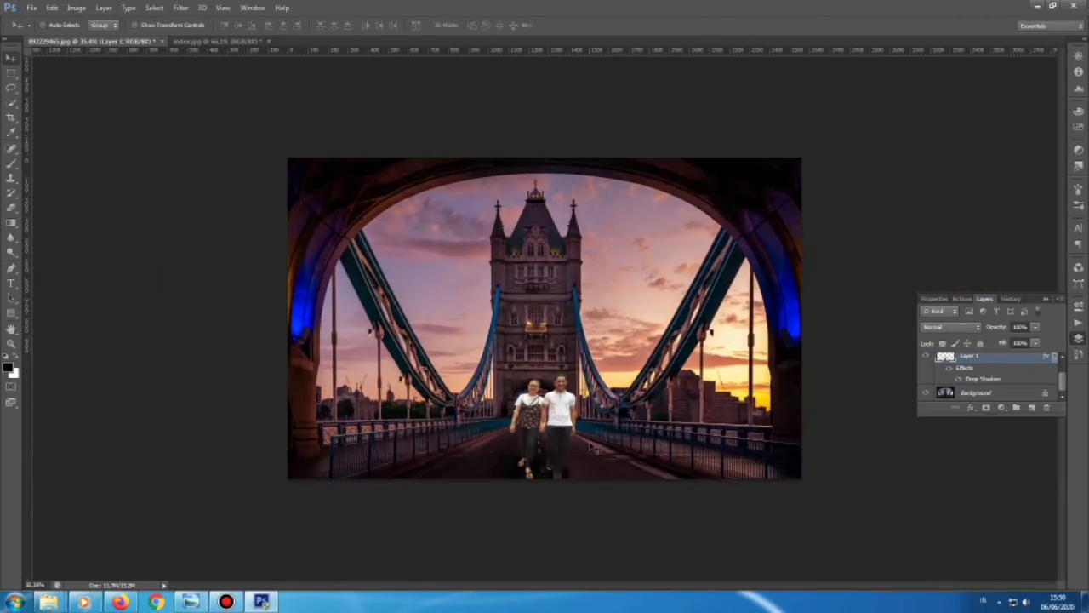
scroll(593, 449, up, 3)
scroll(593, 448, up, 2)
scroll(593, 448, down, 3)
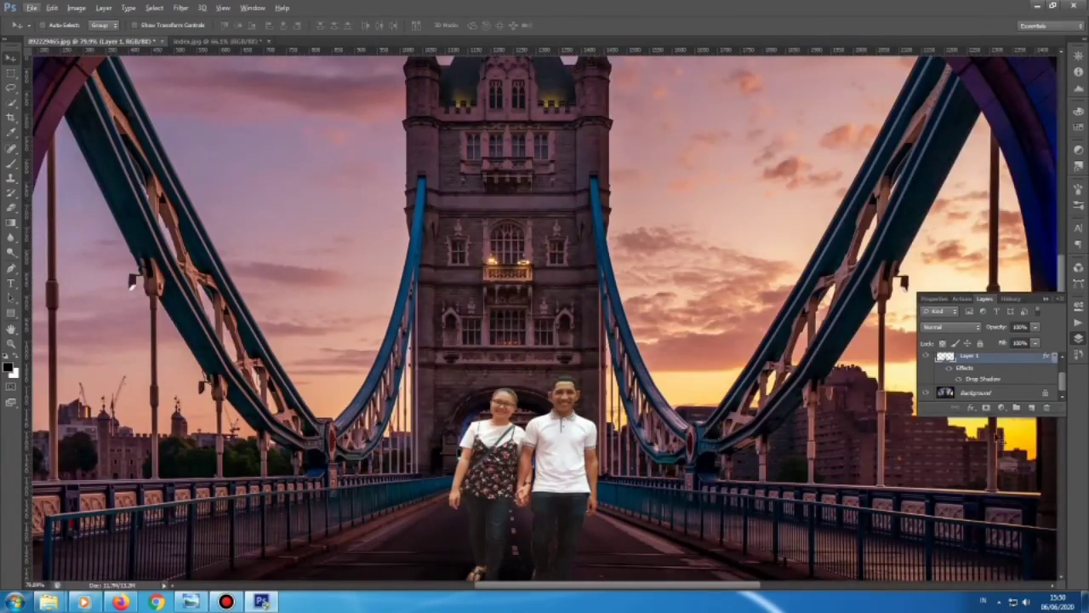
click(1002, 409)
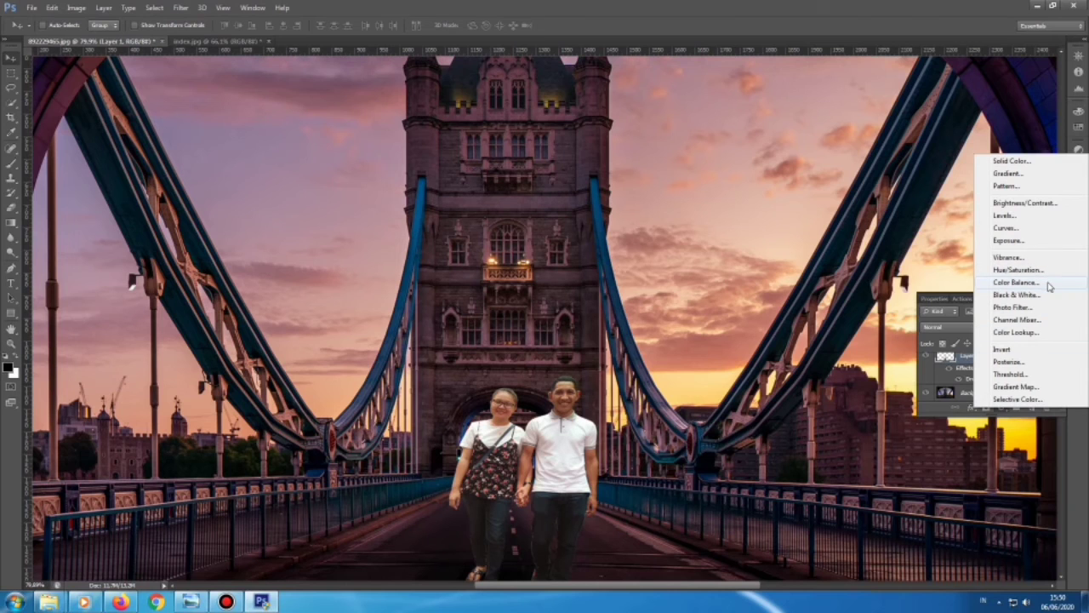
Step: Add a Hue/Saturation layer shifting hue and saturation, with lightness at -7
click(1021, 269)
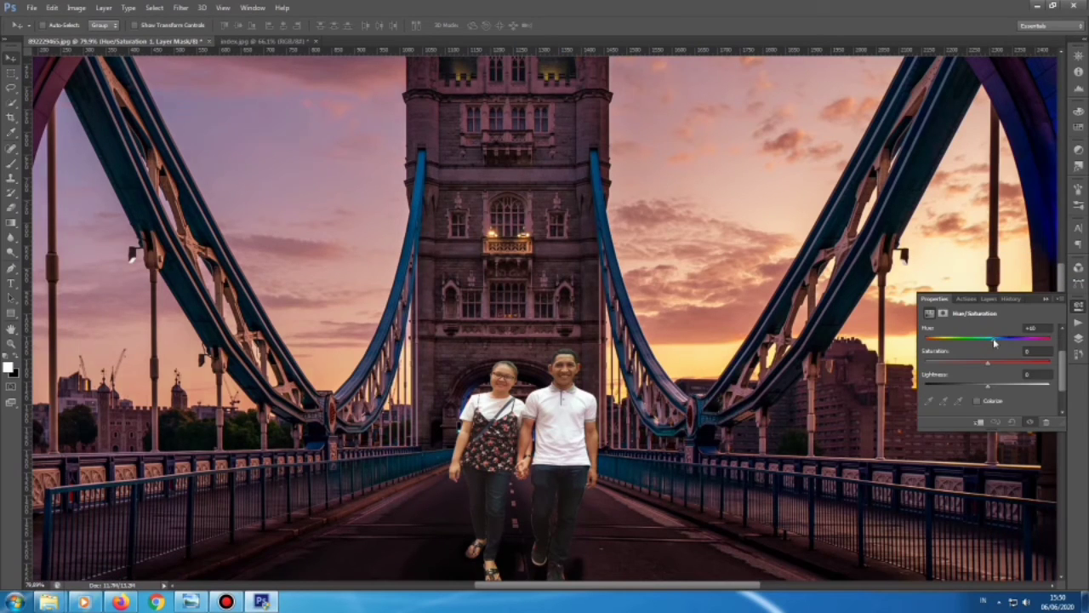
mouse_move(993, 342)
mouse_down()
mouse_move(980, 338)
mouse_move(985, 366)
mouse_move(1007, 365)
mouse_move(982, 384)
mouse_up()
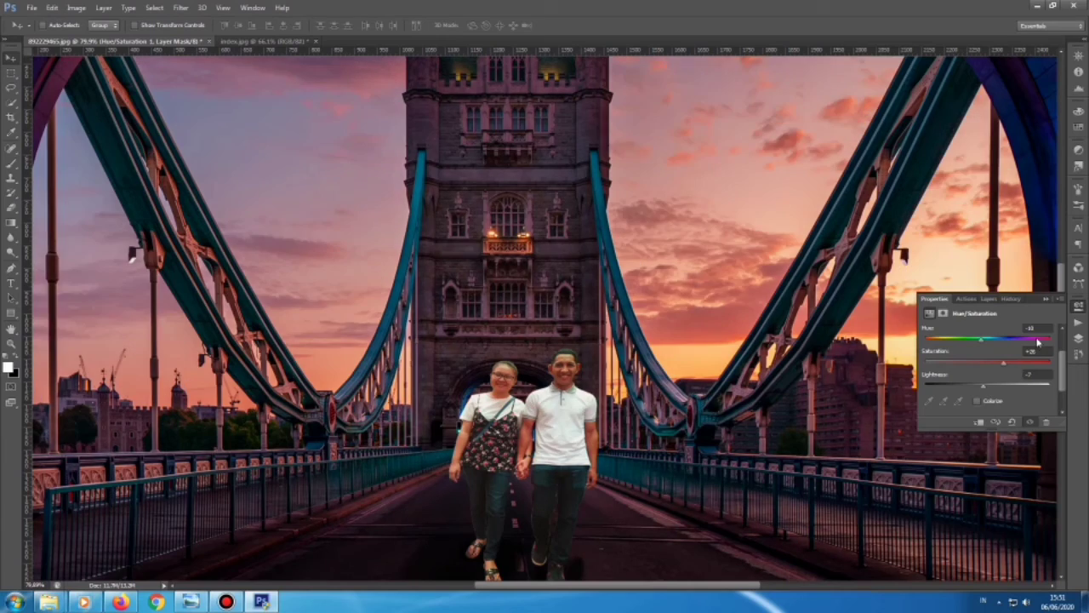
scroll(690, 438, up, 2)
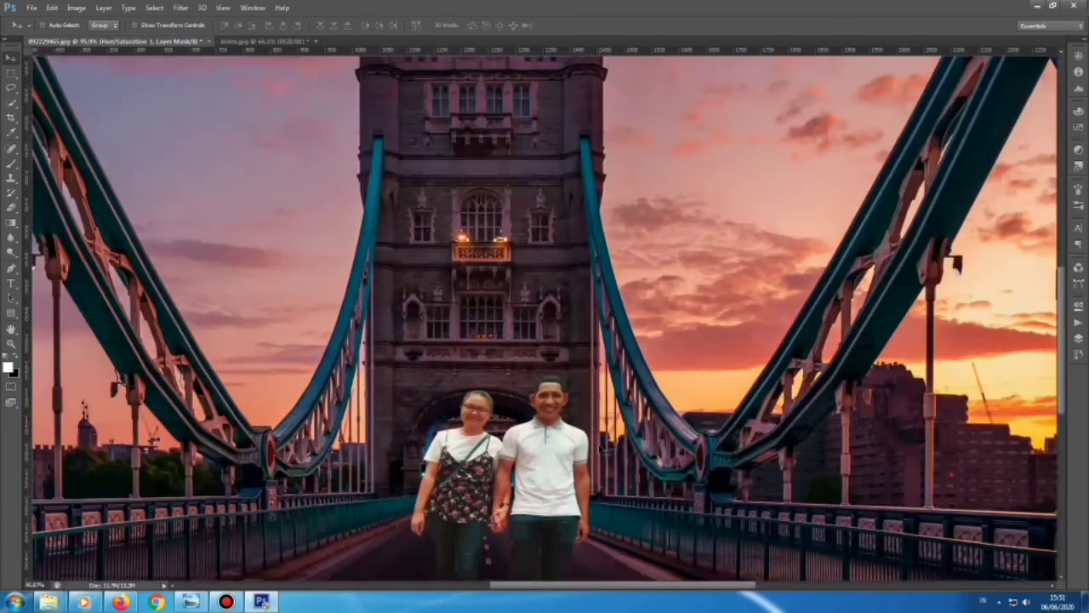
scroll(689, 438, down, 3)
Step: Select Layer 1 and resize the couple with Free Transform
scroll(1042, 369, down, 1)
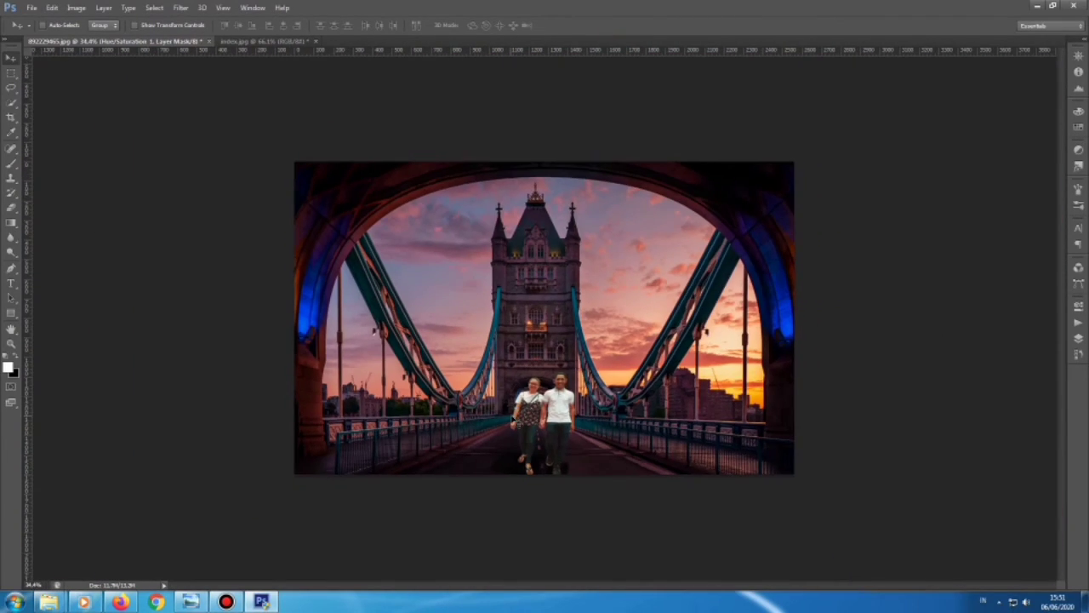
key(ctrl+t)
key(Return)
click(1078, 338)
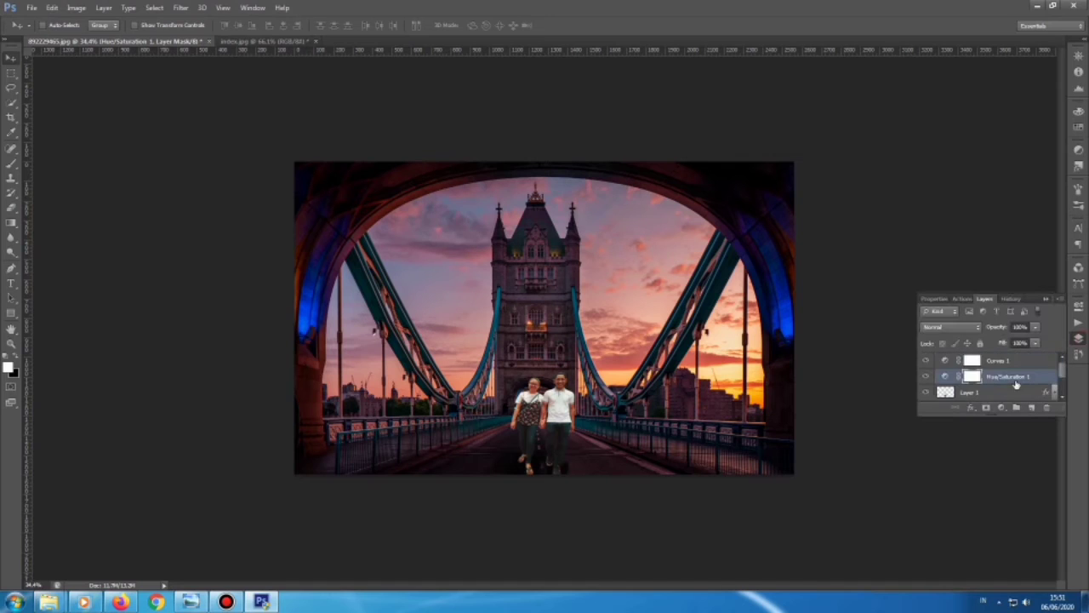
click(1004, 372)
key(ctrl+t)
mouse_move(576, 372)
mouse_down()
mouse_move(582, 317)
mouse_move(605, 322)
mouse_move(599, 339)
mouse_up()
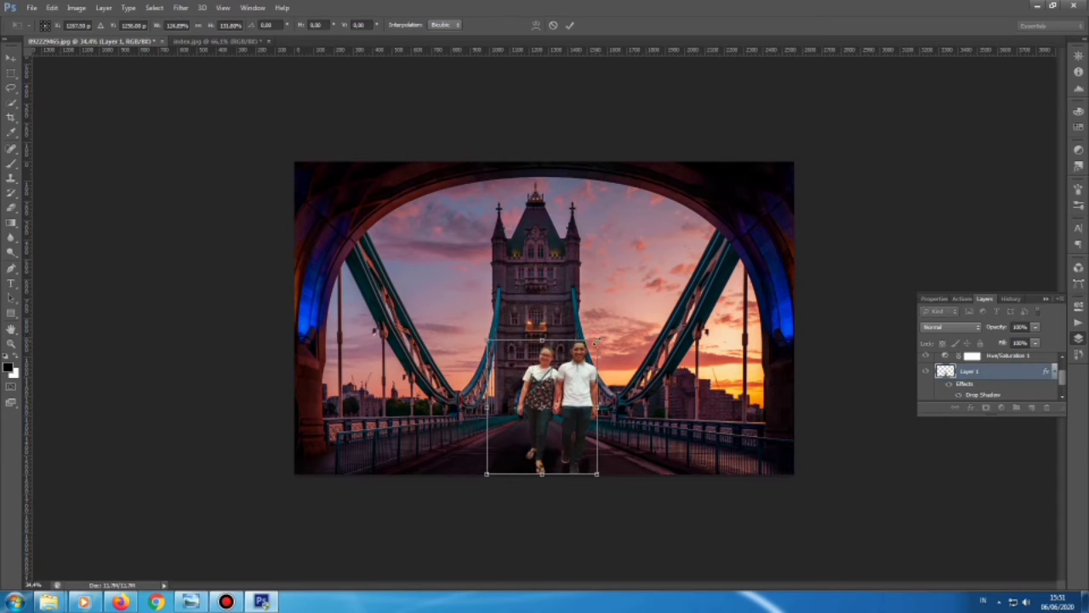
mouse_move(598, 340)
mouse_down()
mouse_move(594, 361)
mouse_move(614, 393)
mouse_up()
key(Return)
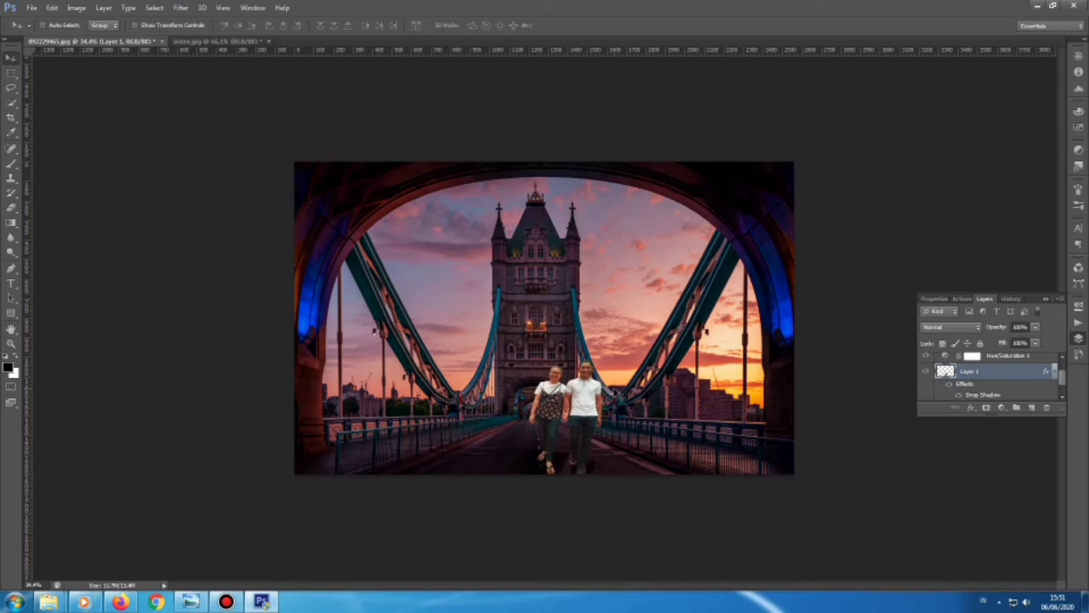
Step: Scale the couple larger and nudge them onto the deck beneath the tower
key(shift+Left)
key(shift+Left)
key(shift+Left)
key(shift+Left)
key(shift+Left)
key(shift+Left)
key(shift+Left)
key(shift+Left)
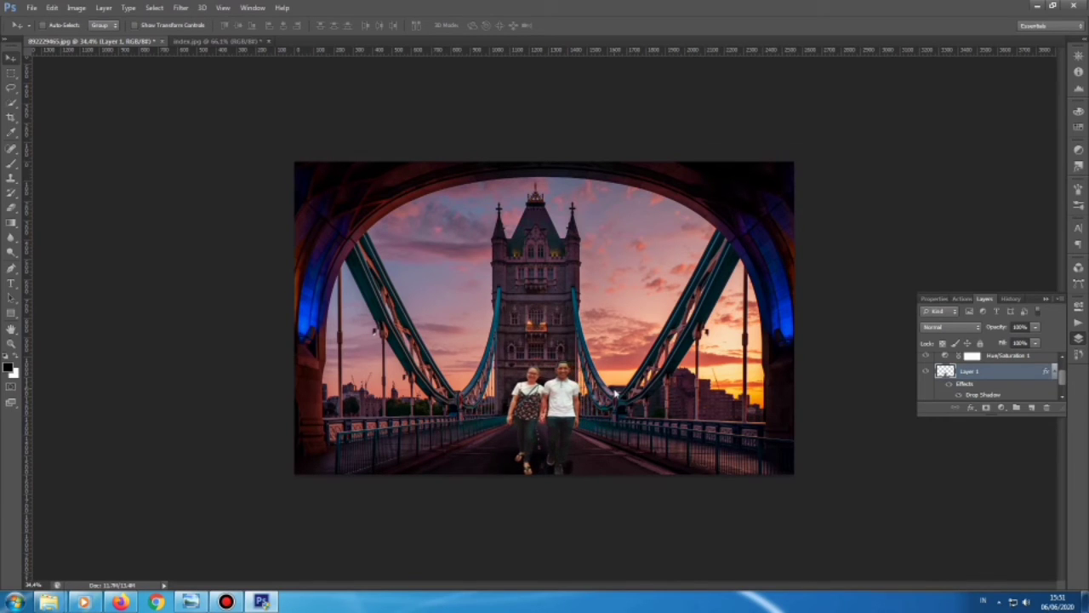
scroll(549, 323, up, 3)
scroll(549, 323, down, 2)
key(ctrl+t)
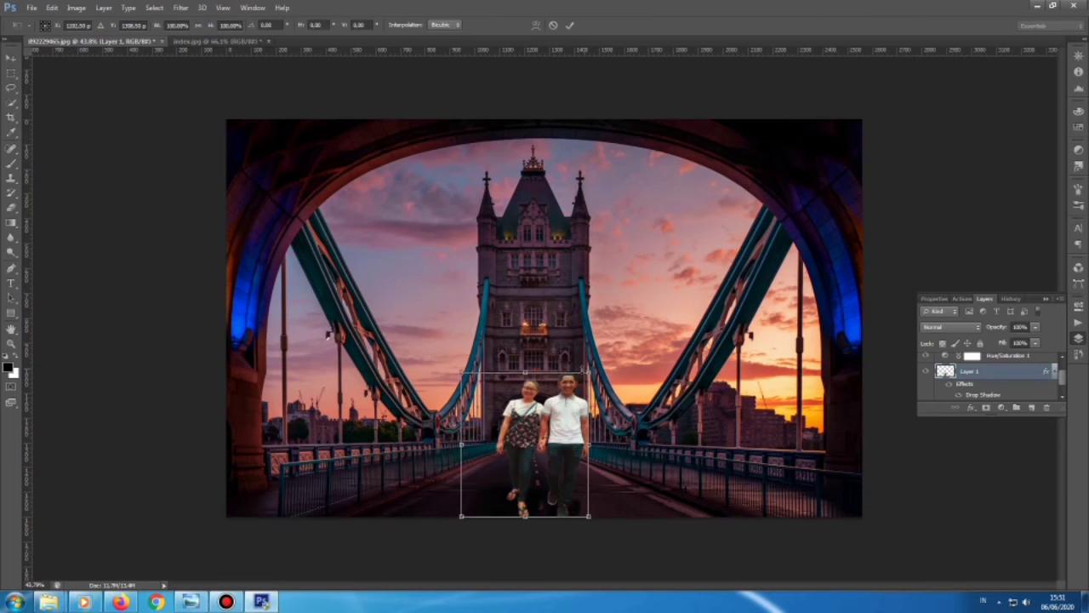
mouse_move(584, 361)
mouse_down()
mouse_move(620, 319)
mouse_move(628, 324)
mouse_up()
key(Return)
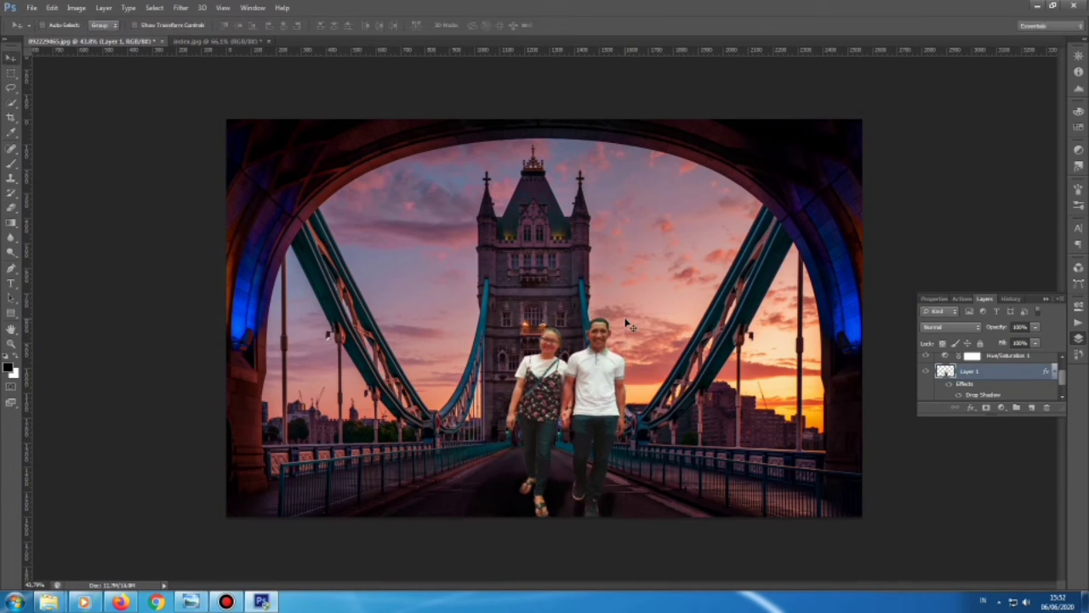
key(Left)
key(Left)
key(Left)
key(Down)
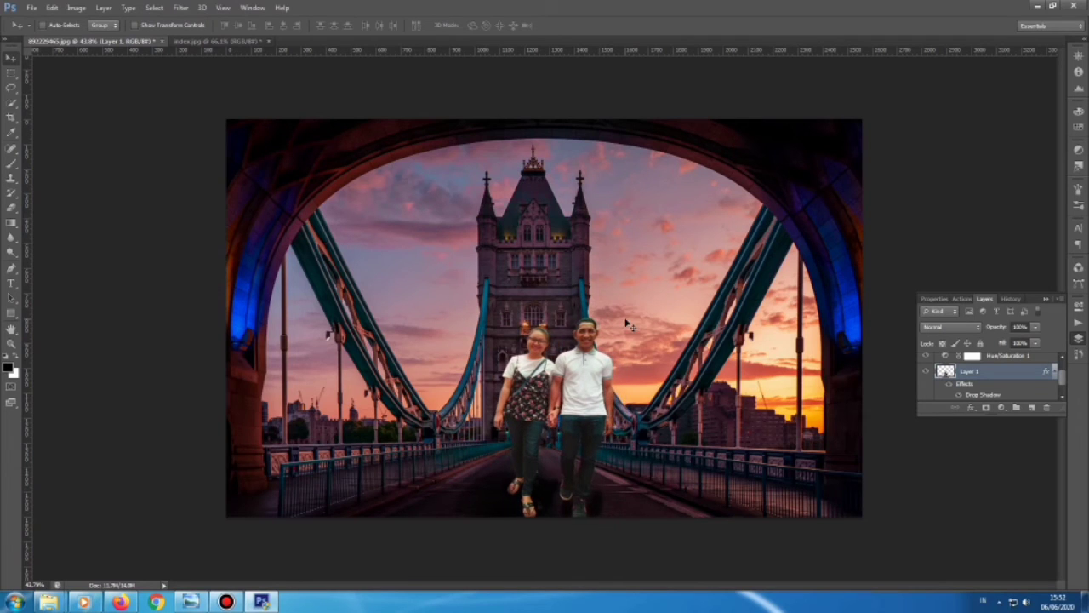
scroll(735, 162, down, 1)
key(alt)
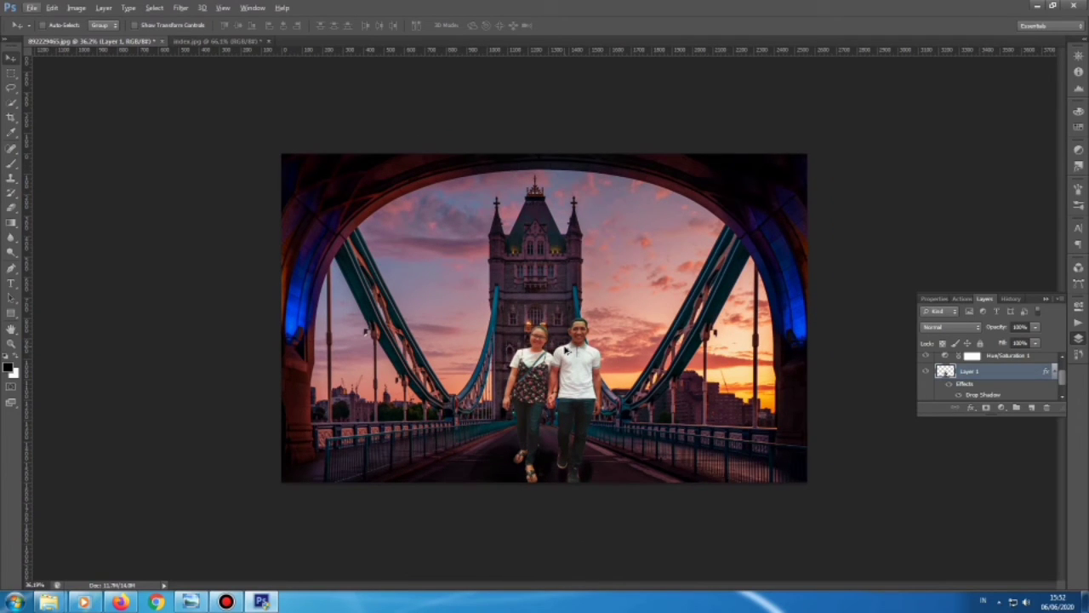
drag(573, 368, 581, 361)
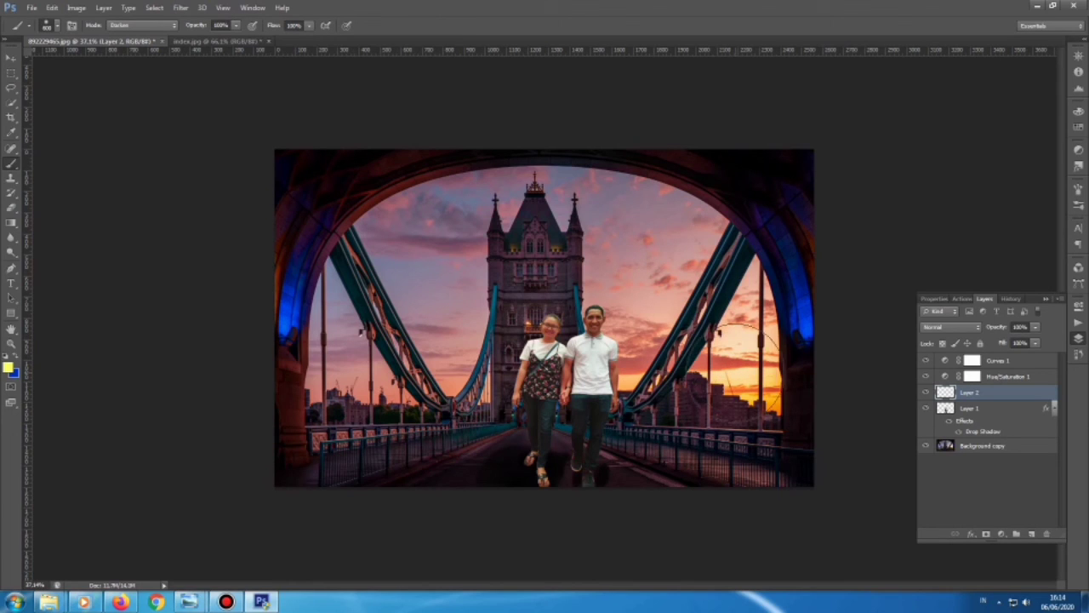
Step: Dab a large soft yellow brush into the sky behind the right-side buildings
click(743, 378)
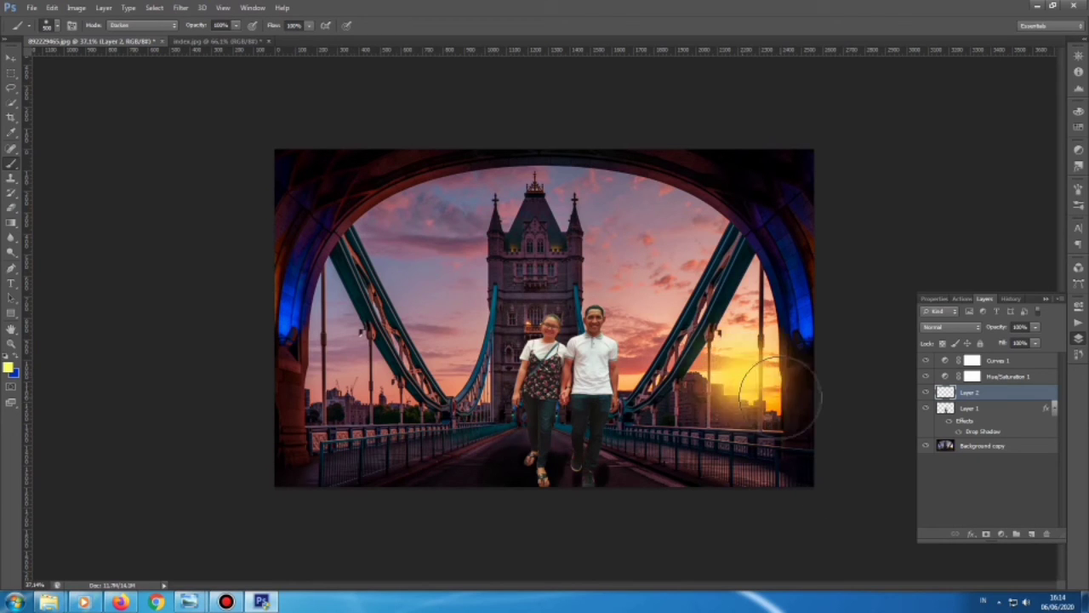
Step: Add a yellow Outer Glow to the Layer 2 sun at maximum 250 px size
right_click(978, 396)
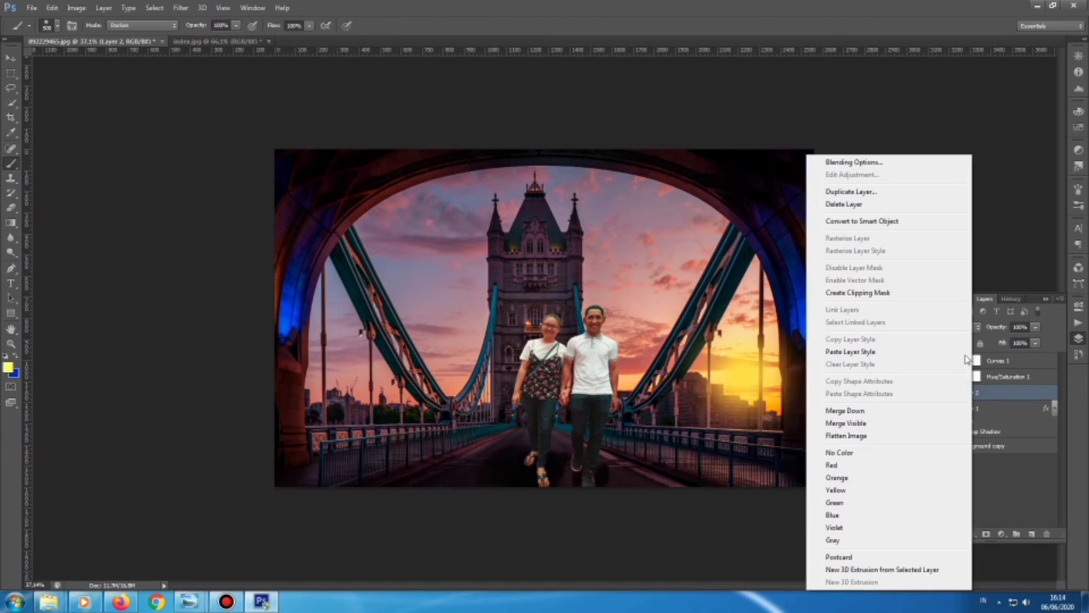
click(864, 163)
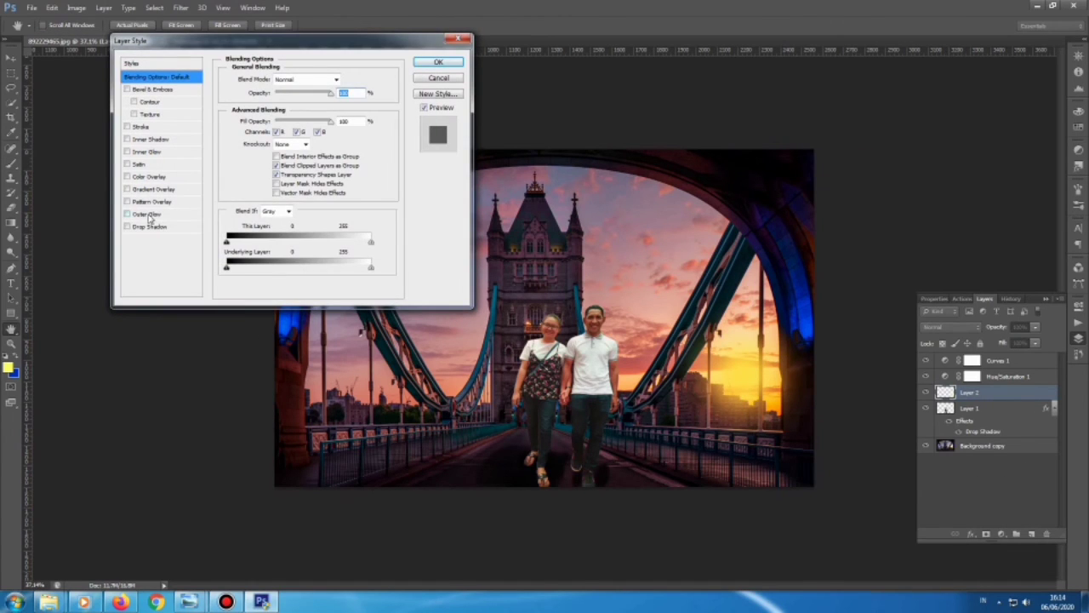
click(147, 214)
click(298, 120)
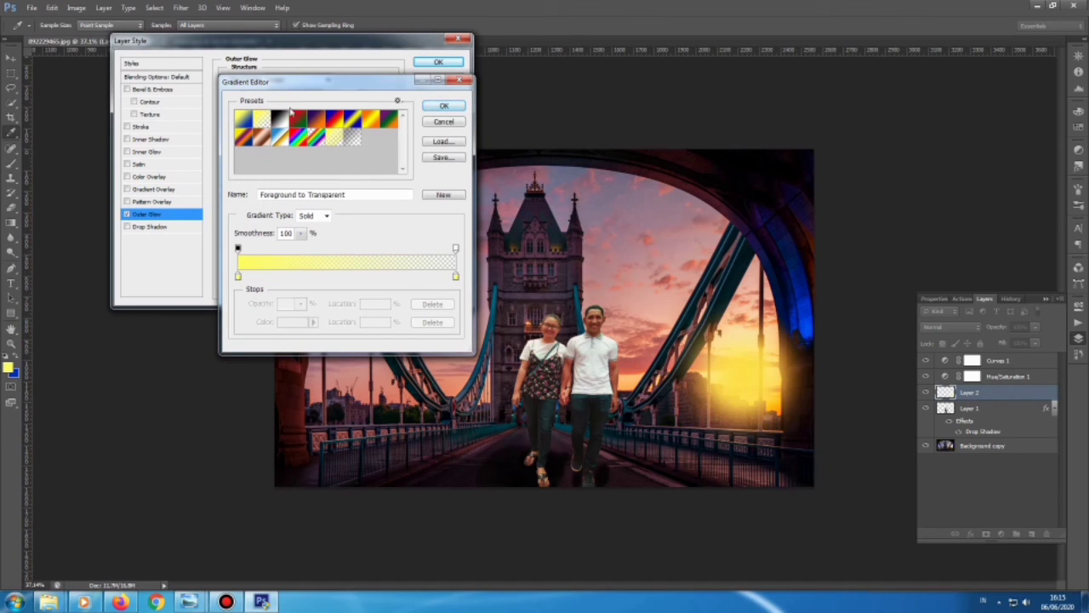
click(441, 109)
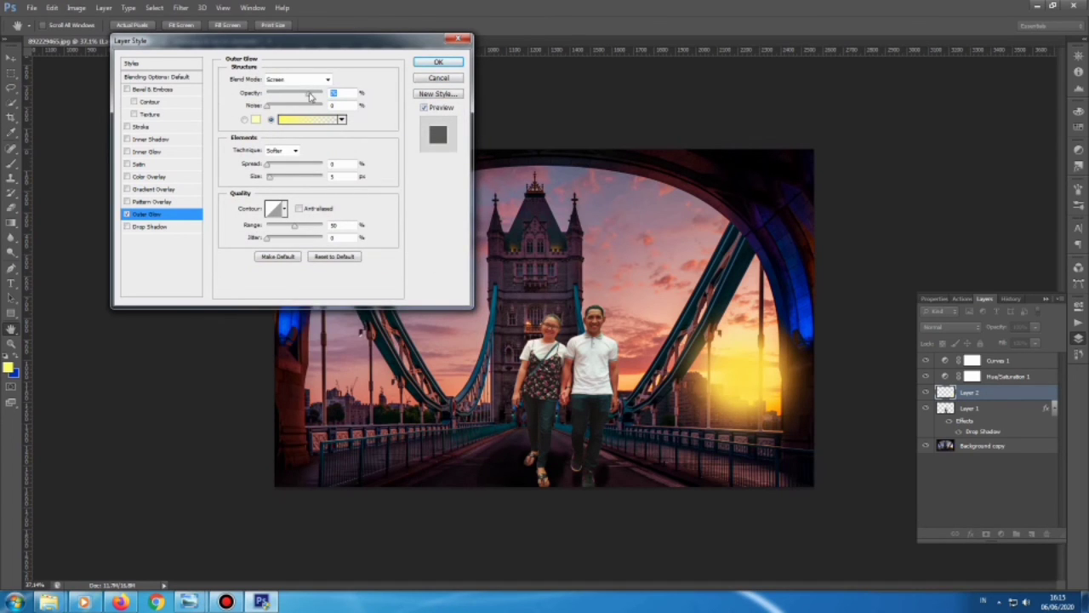
drag(269, 176, 322, 176)
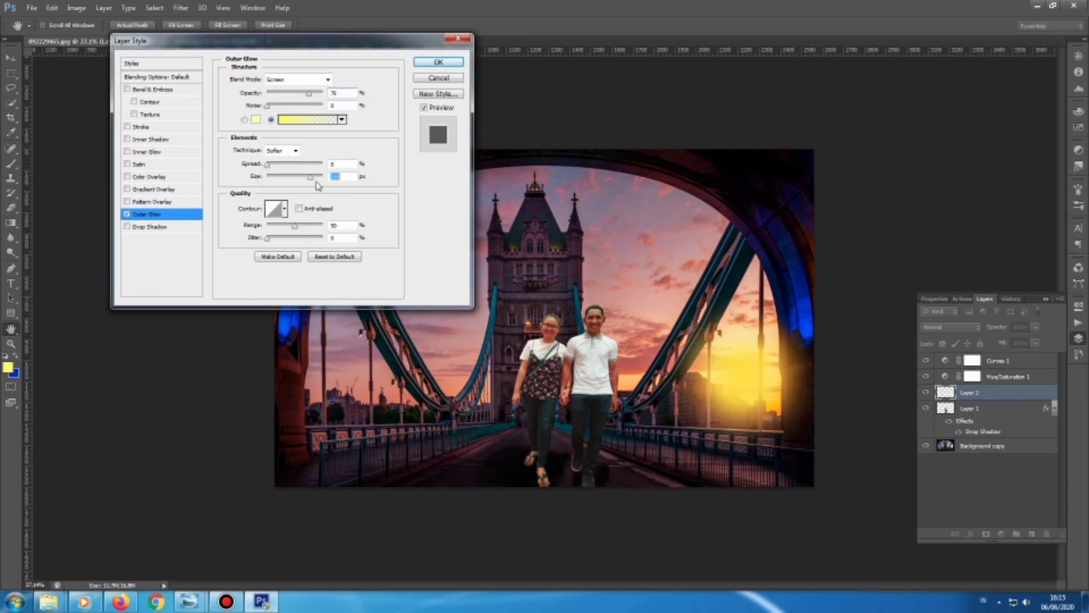
Step: Add a 250 px fully opaque Inner Glow and raise Outer Glow opacity to full
click(127, 152)
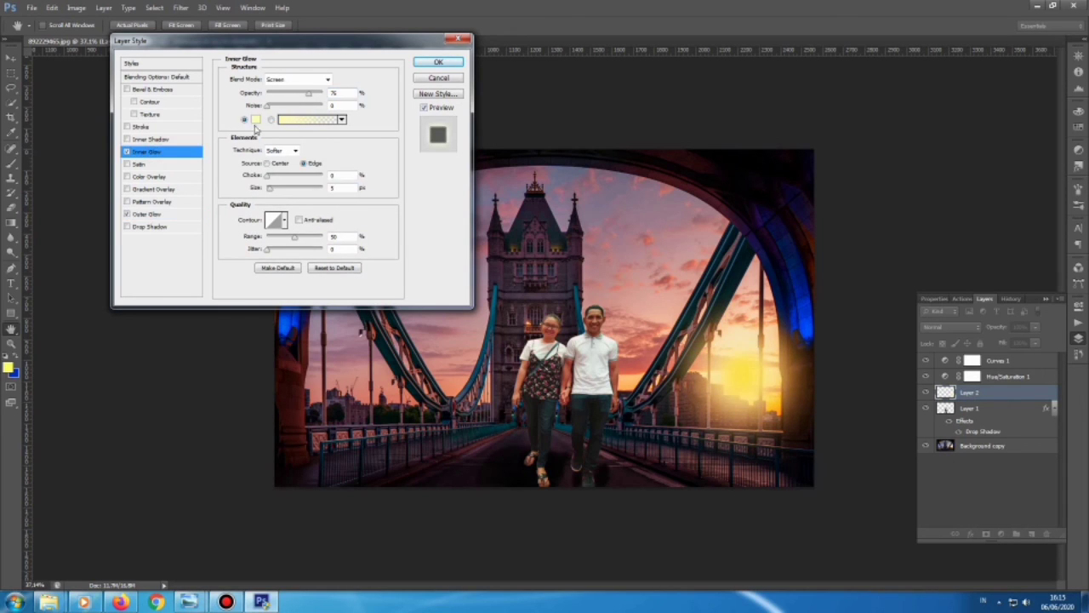
drag(271, 190, 415, 191)
mouse_move(268, 177)
mouse_down()
mouse_move(359, 185)
mouse_move(266, 176)
mouse_up()
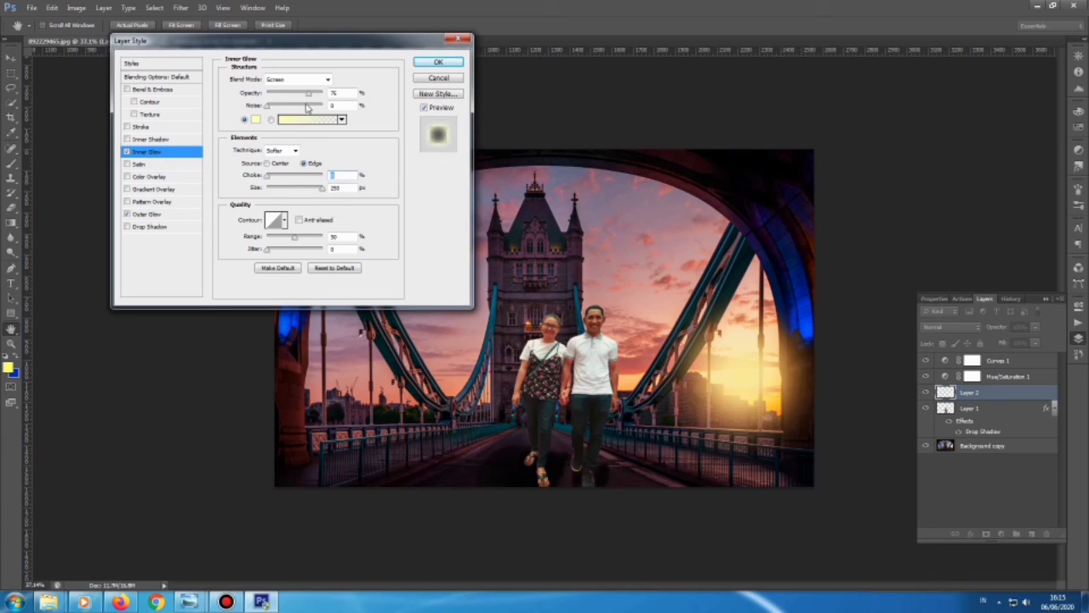
drag(309, 95, 324, 94)
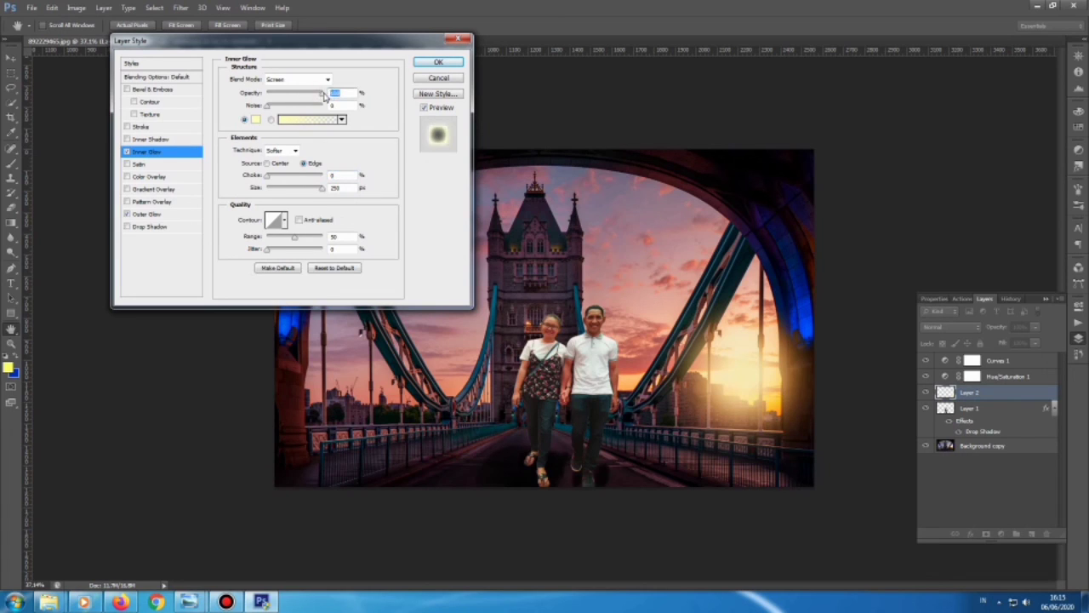
click(147, 214)
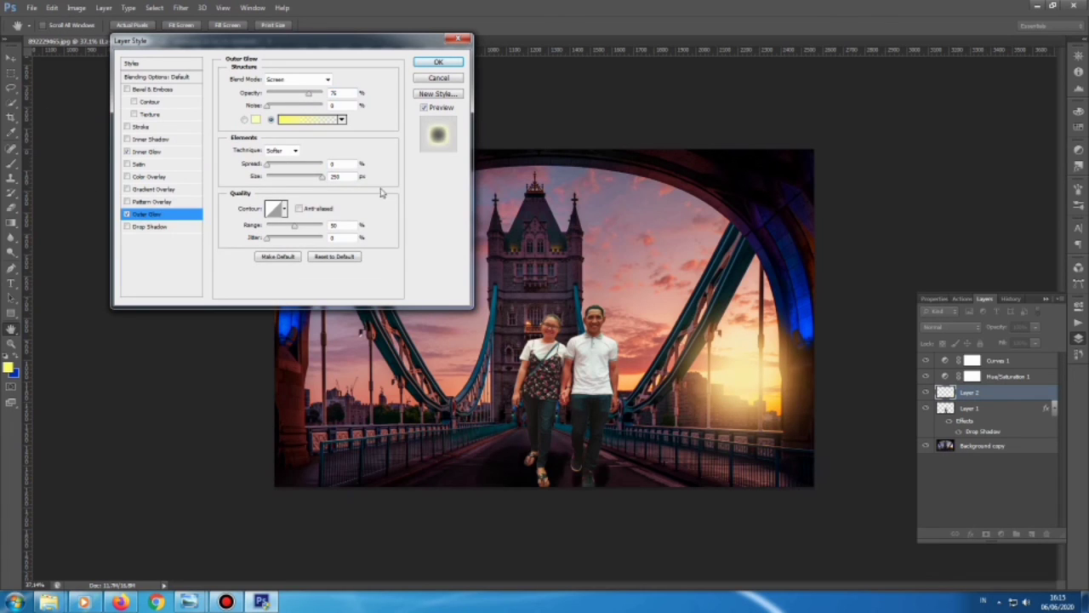
drag(309, 93, 325, 92)
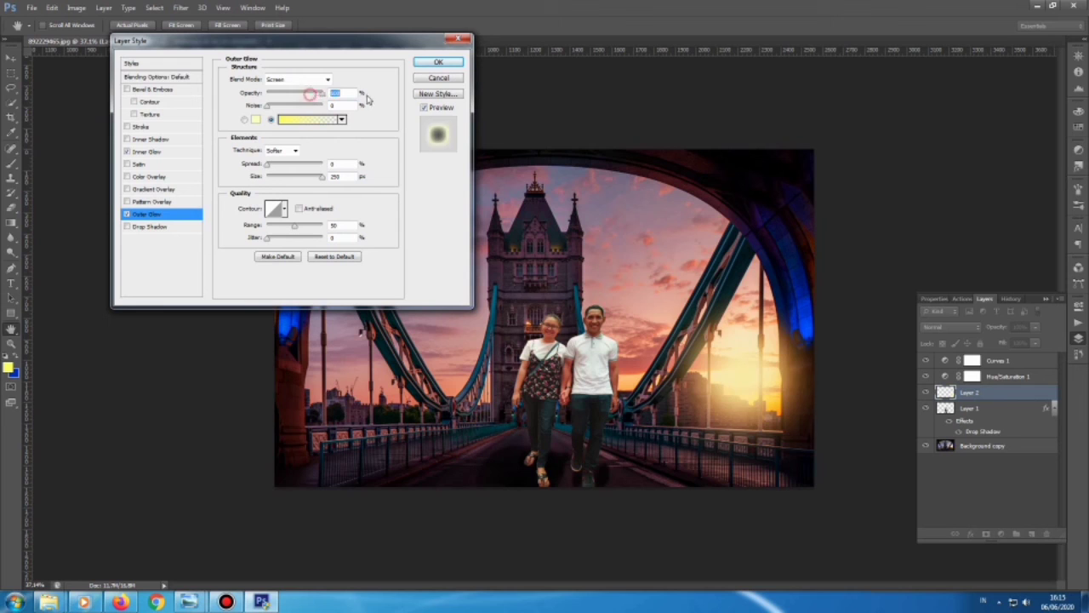
click(462, 66)
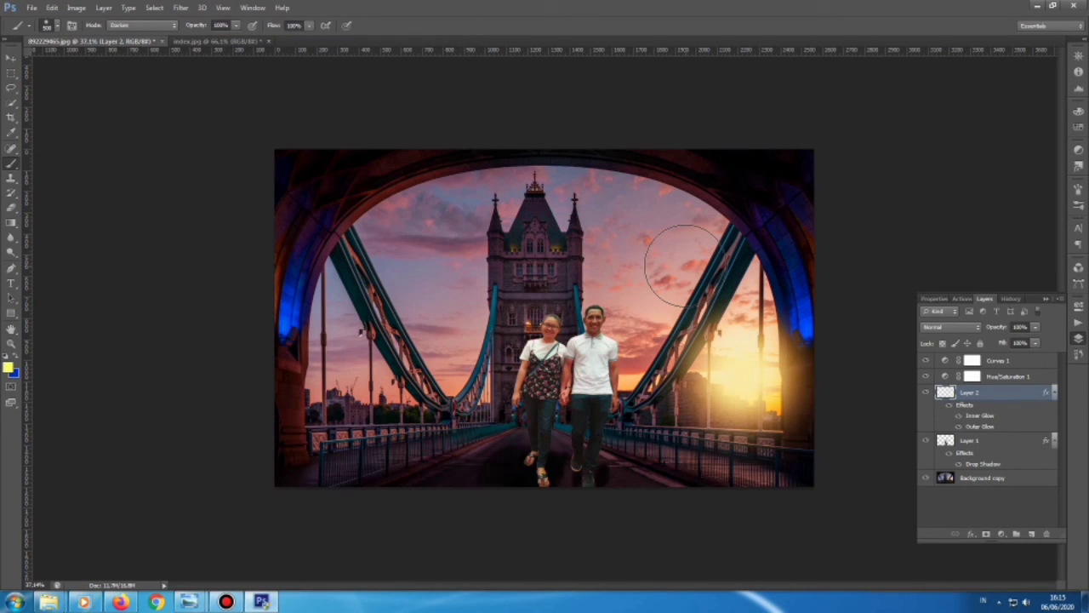
scroll(681, 264, down, 2)
scroll(680, 263, down, 2)
scroll(685, 274, up, 1)
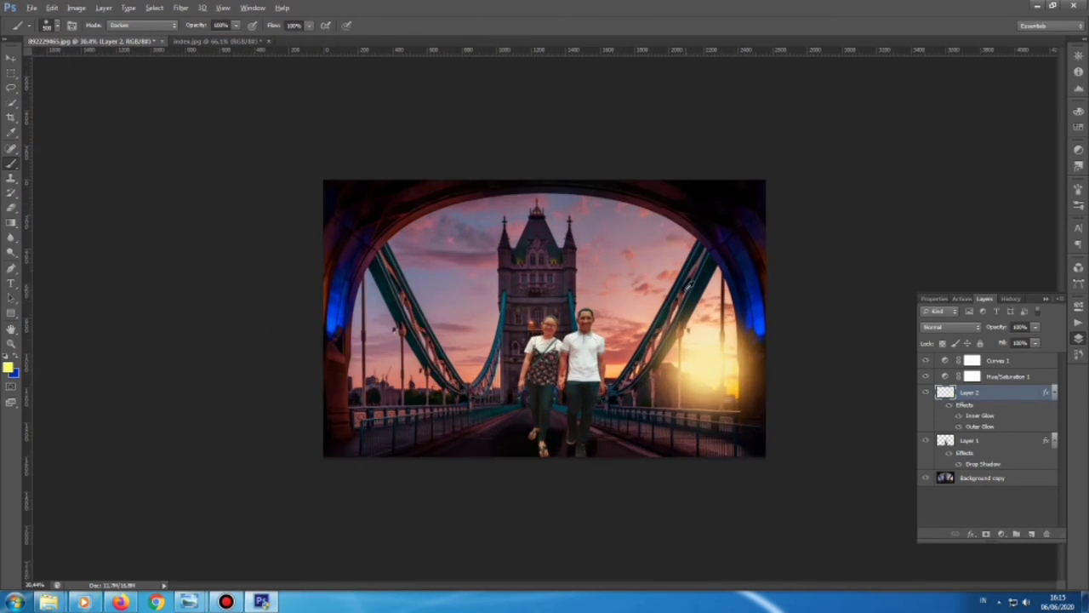